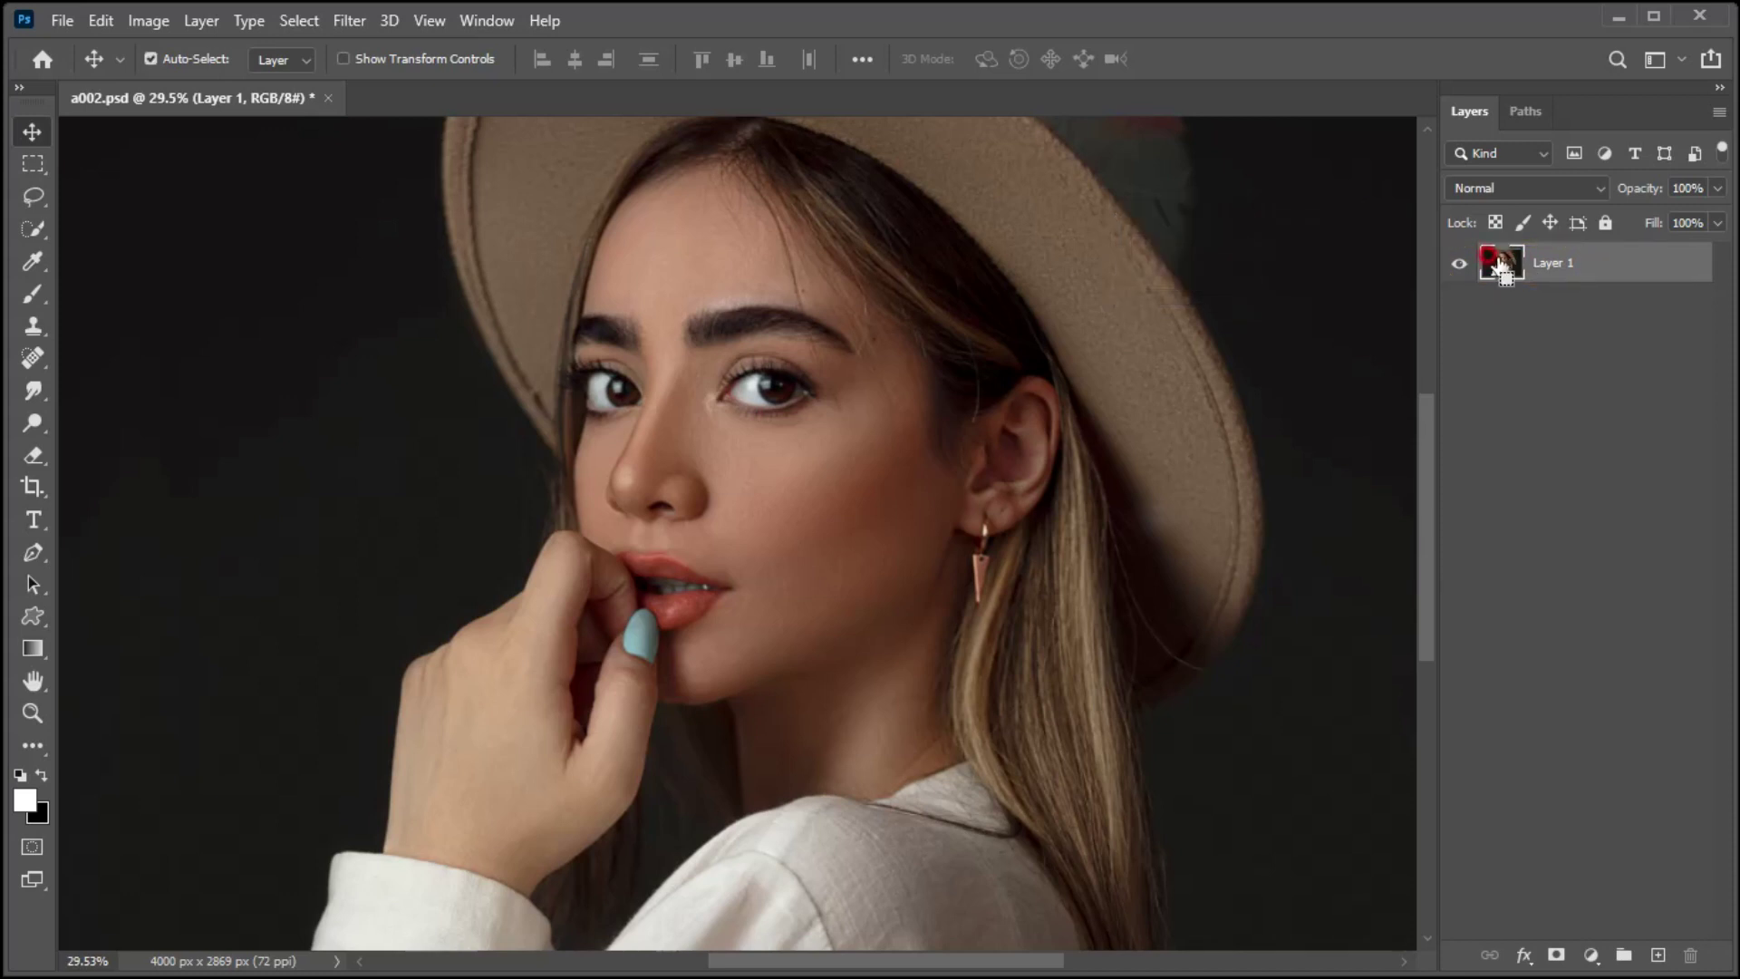
# Duplicate Layer 1 and convert the copy to a Smart Object
pyautogui.hotkey('ctrl', 'j')
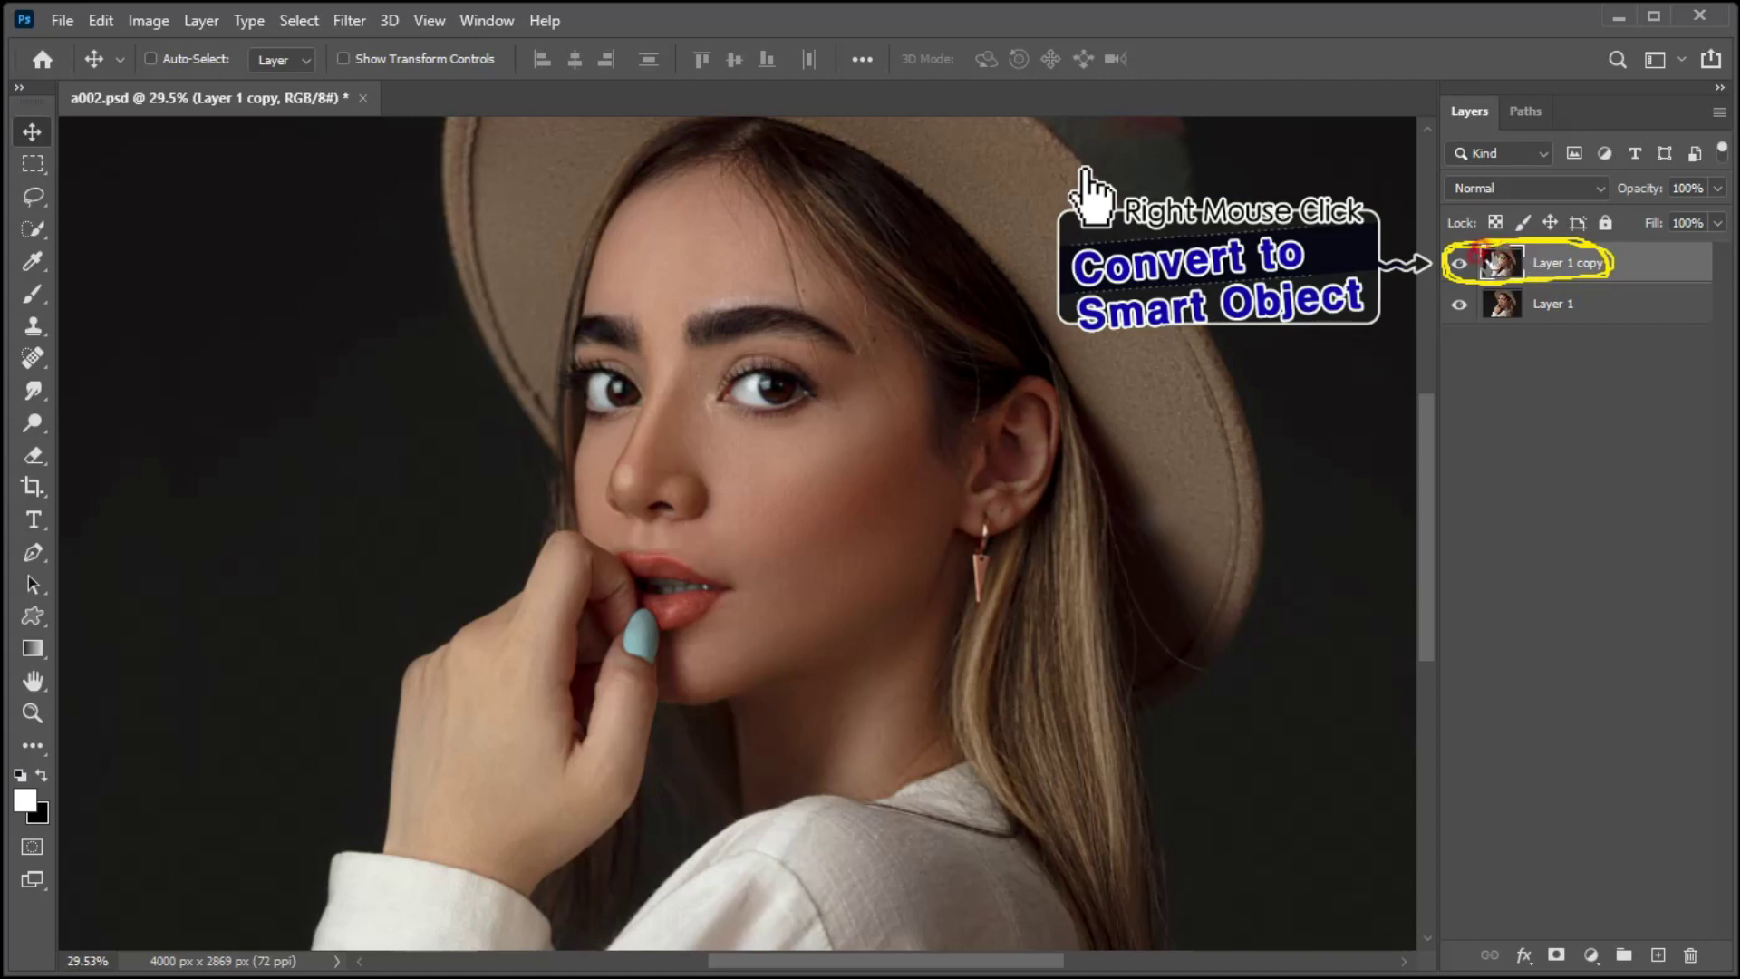
pyautogui.rightClick(1544, 263)
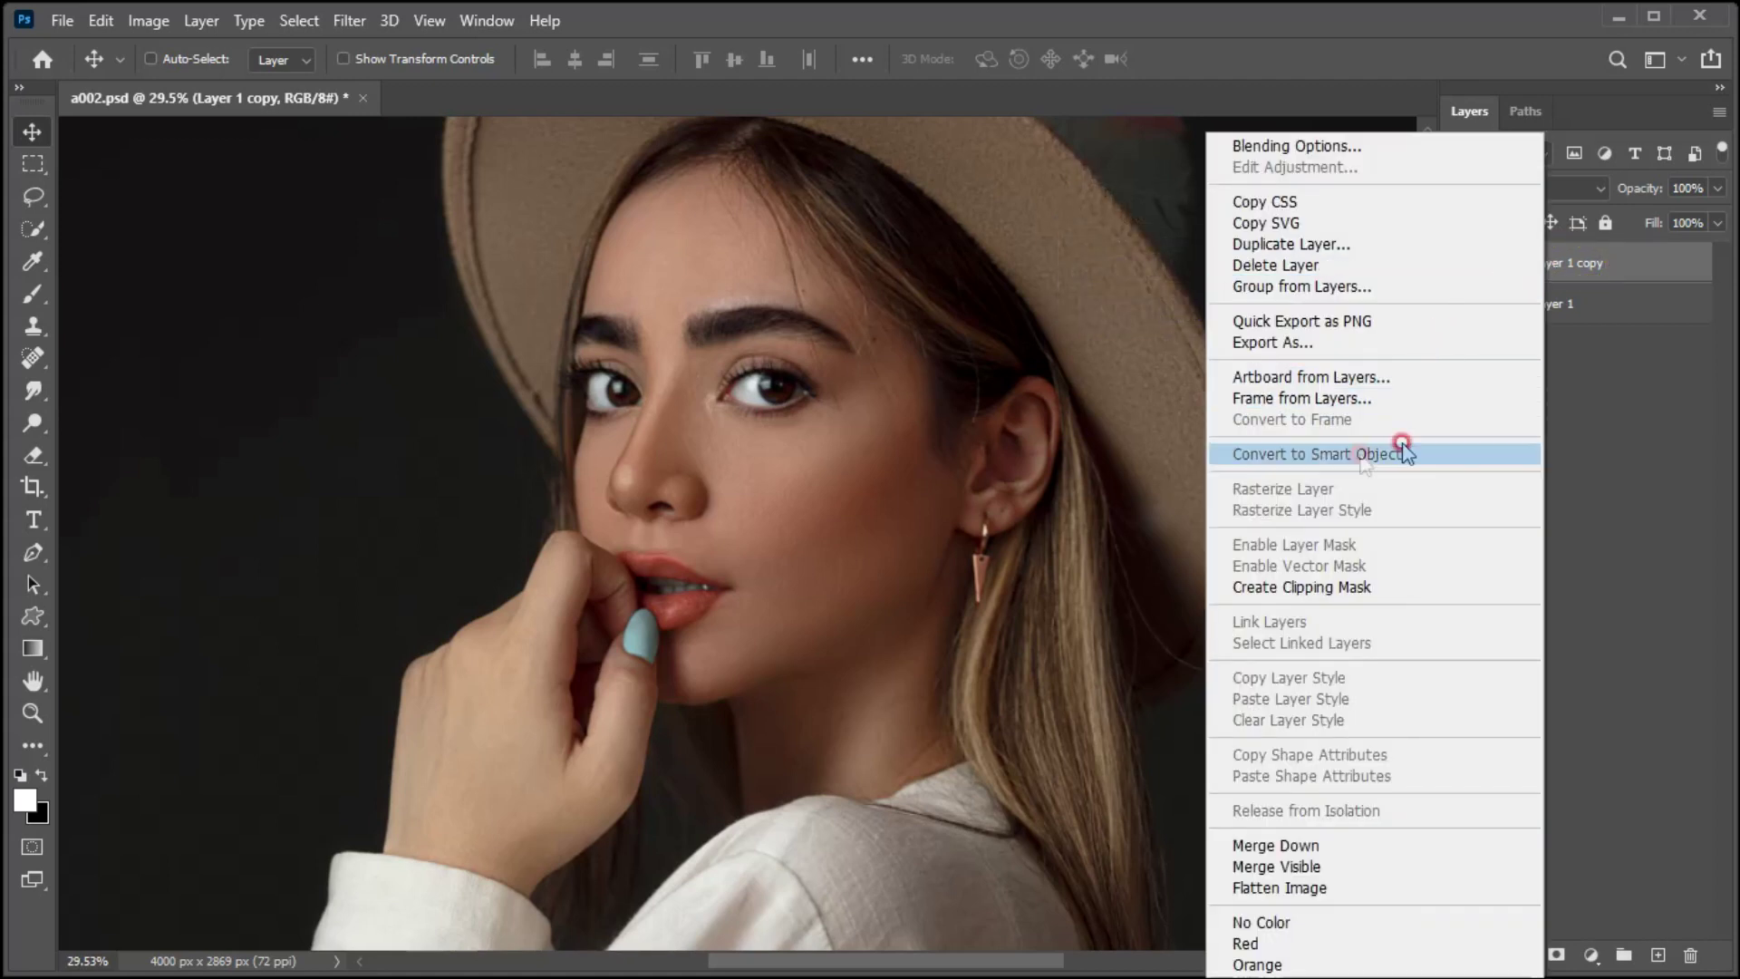
pyautogui.click(1357, 457)
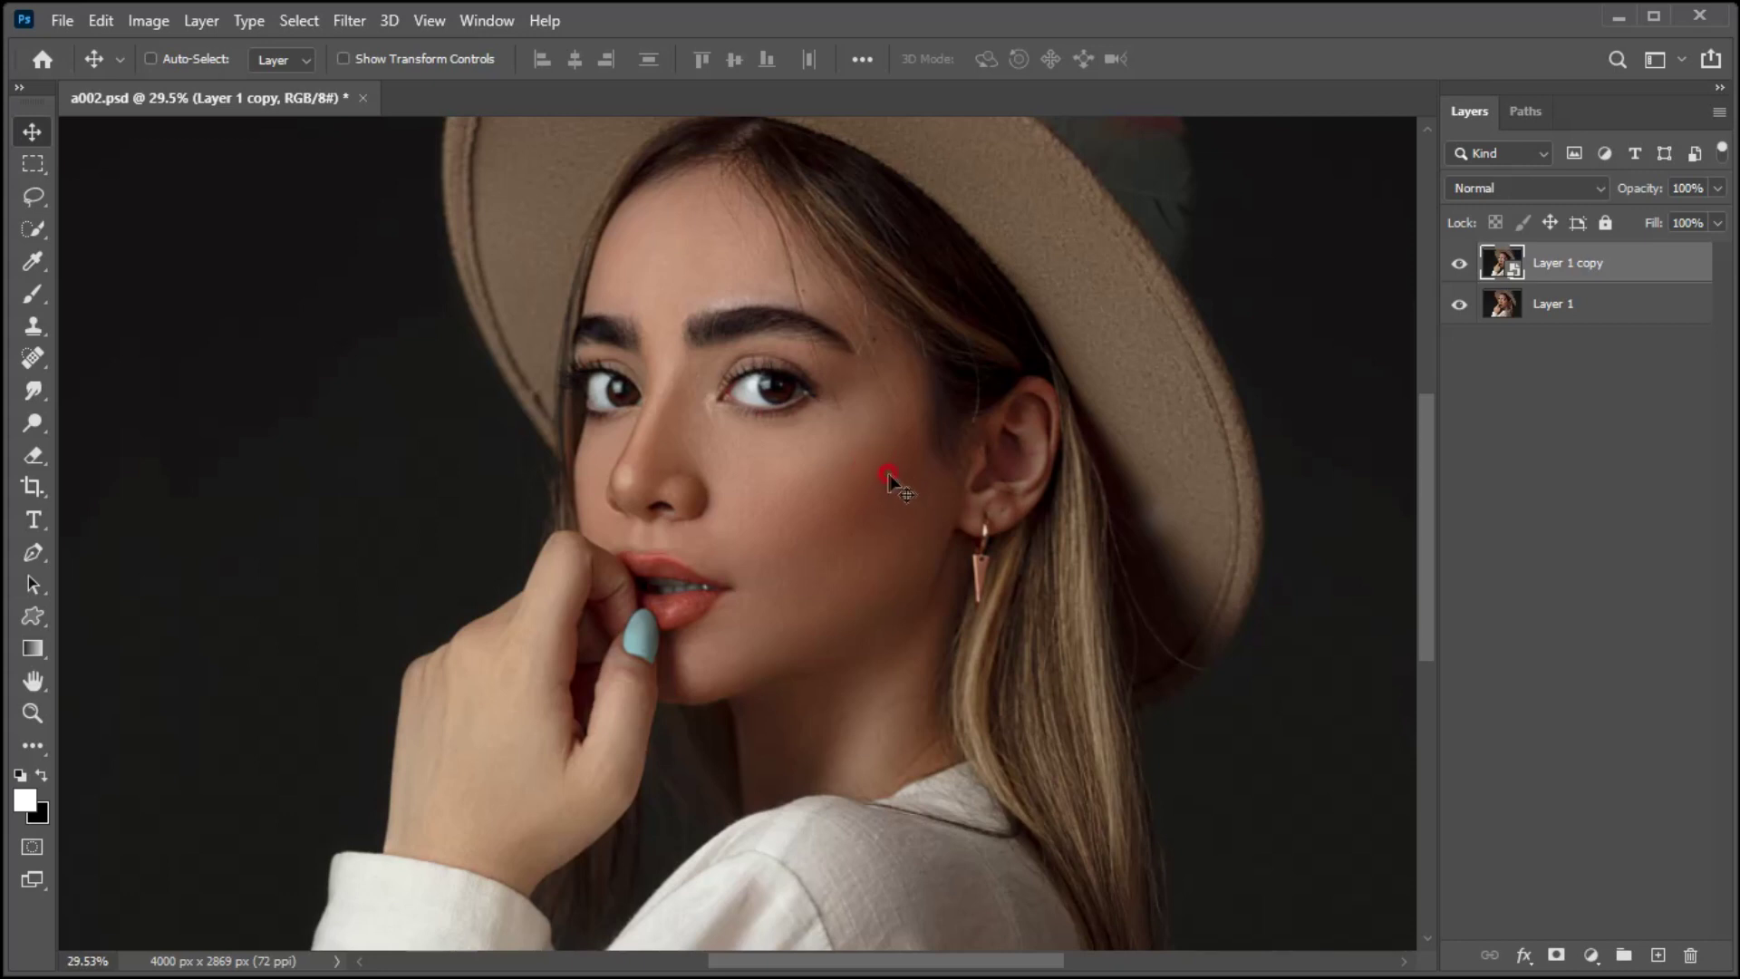
# Apply the Camera Raw Filter to Layer 1 copy with Exposure +0.35, Highlights +7 and Whites +49
pyautogui.click(350, 21)
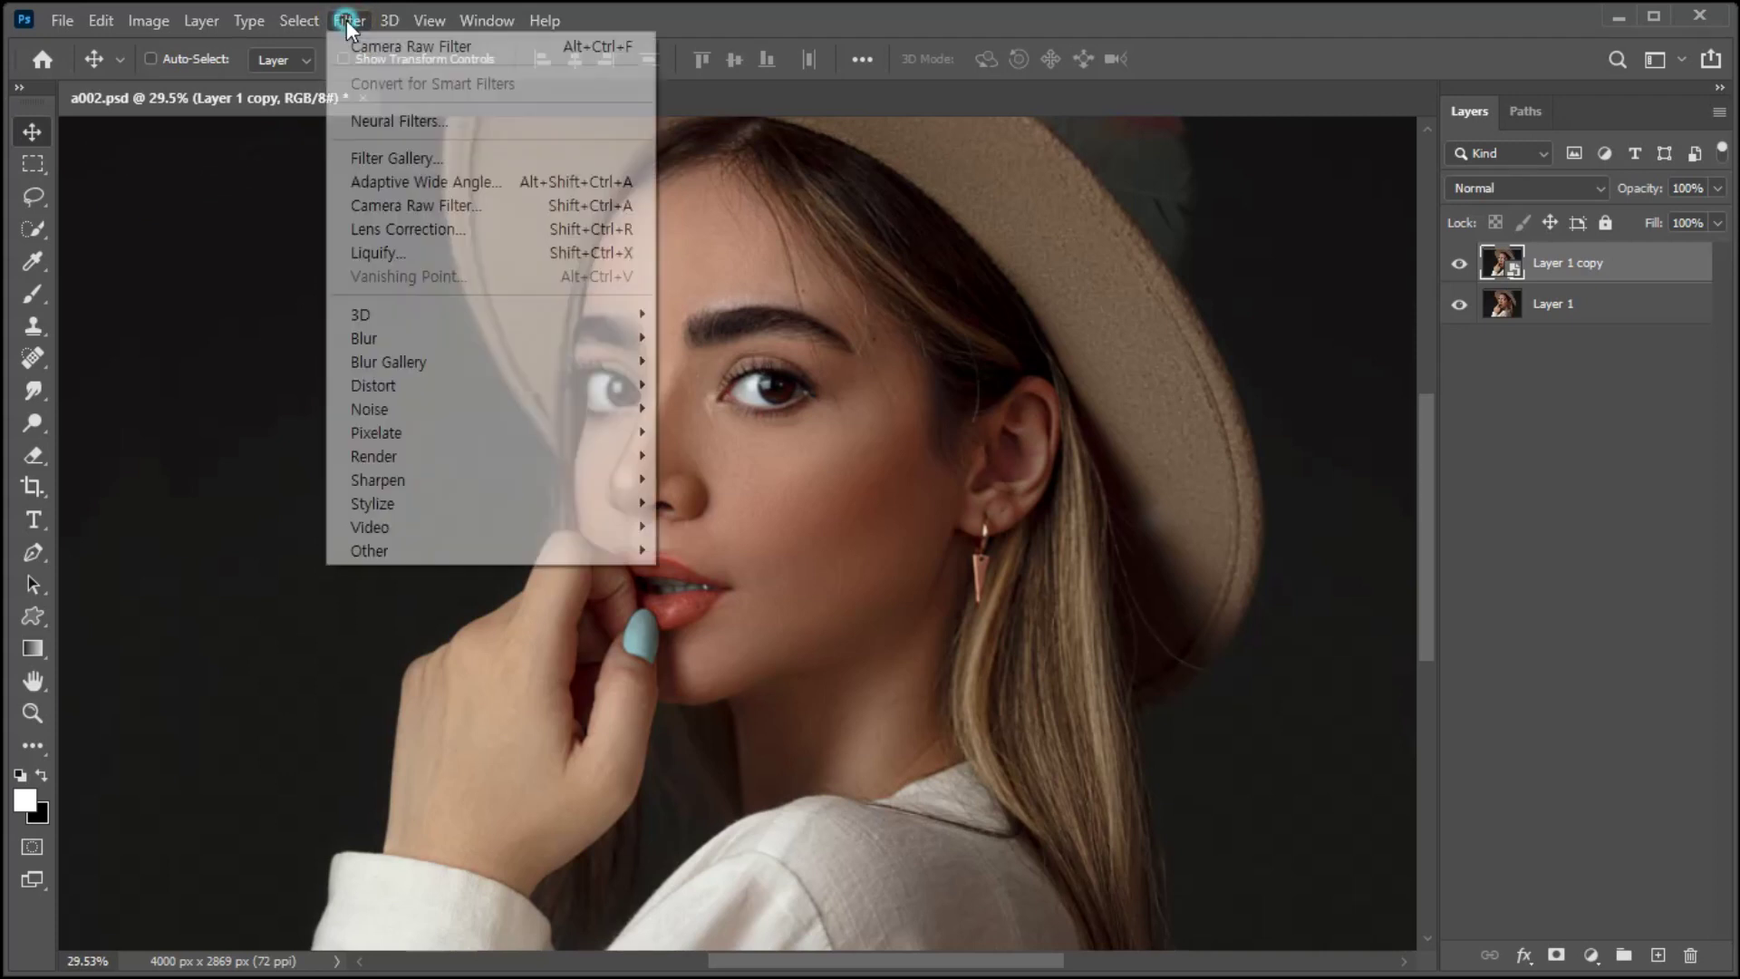
pyautogui.click(397, 206)
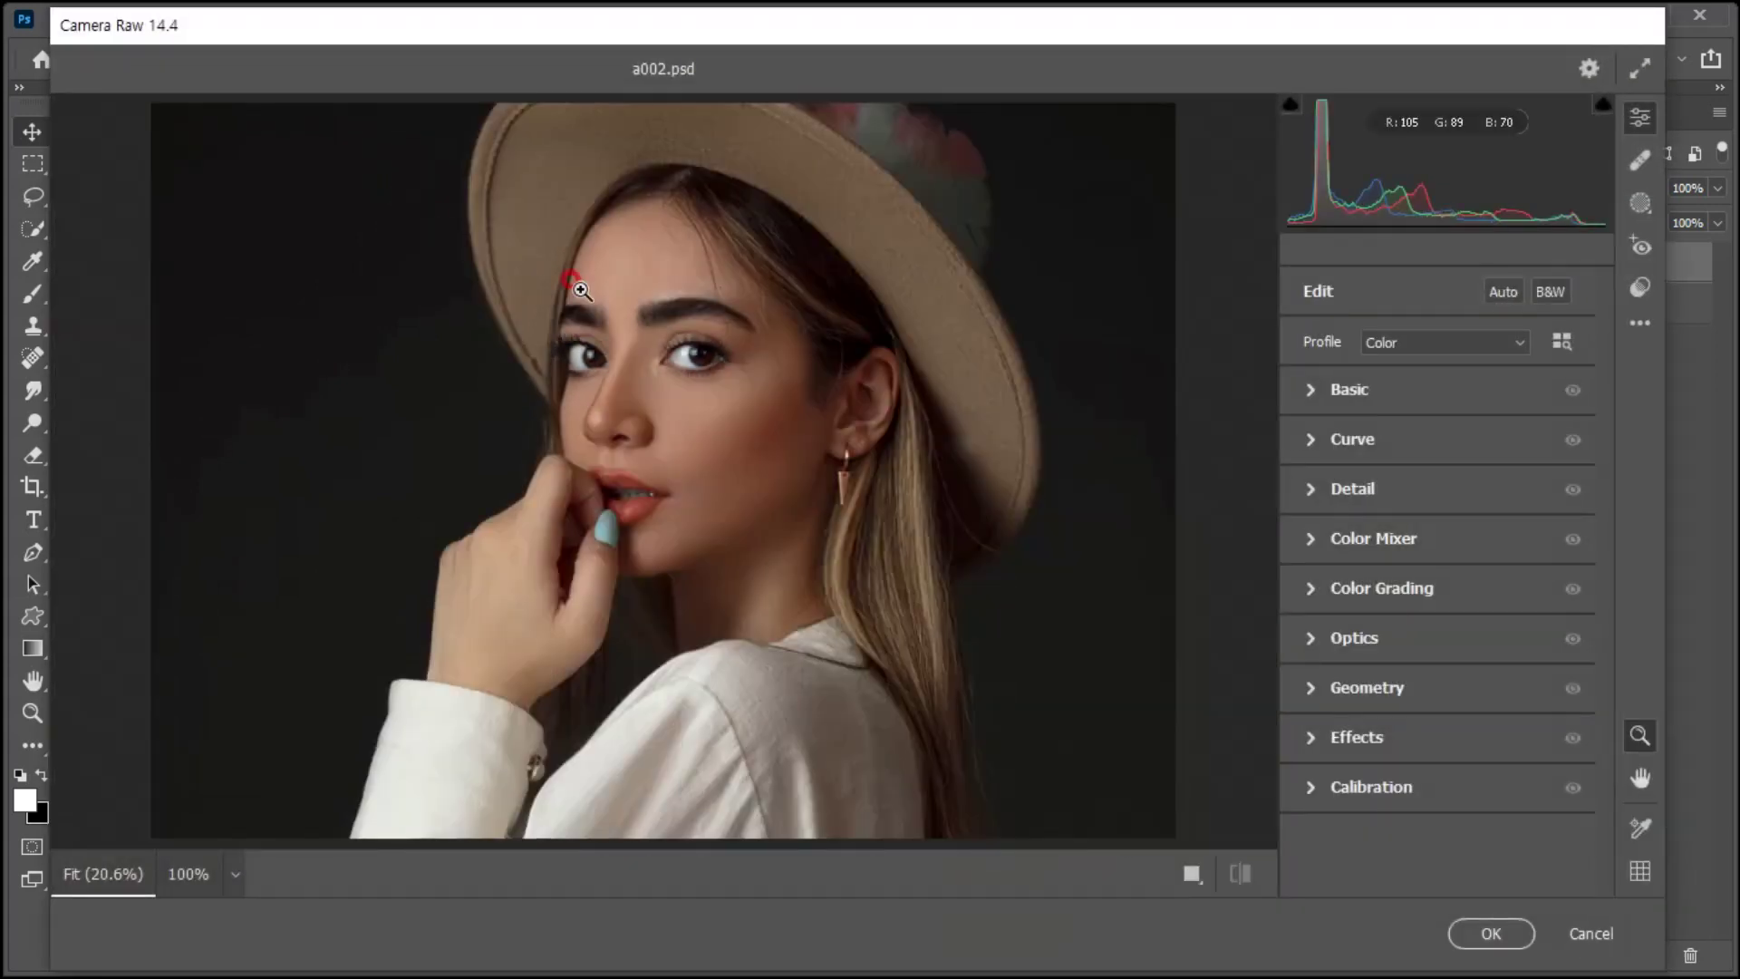
pyautogui.scroll(3, 602, 353)
pyautogui.click(1336, 390)
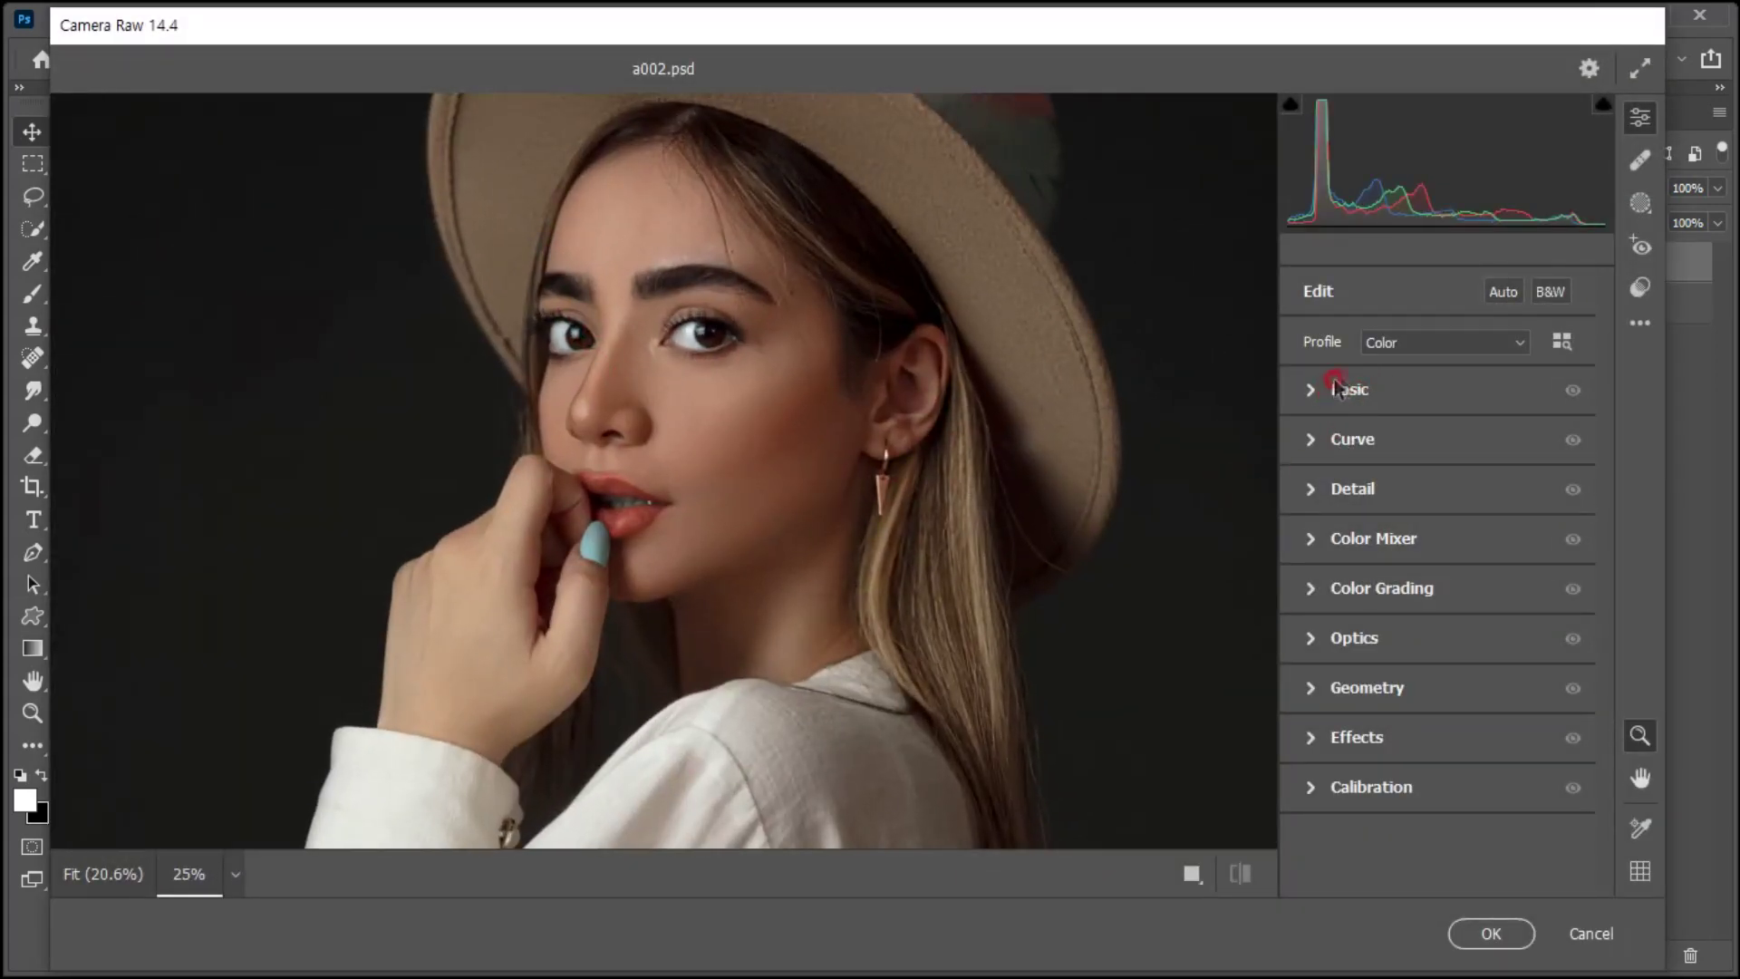
pyautogui.click(1313, 390)
pyautogui.click(1428, 488)
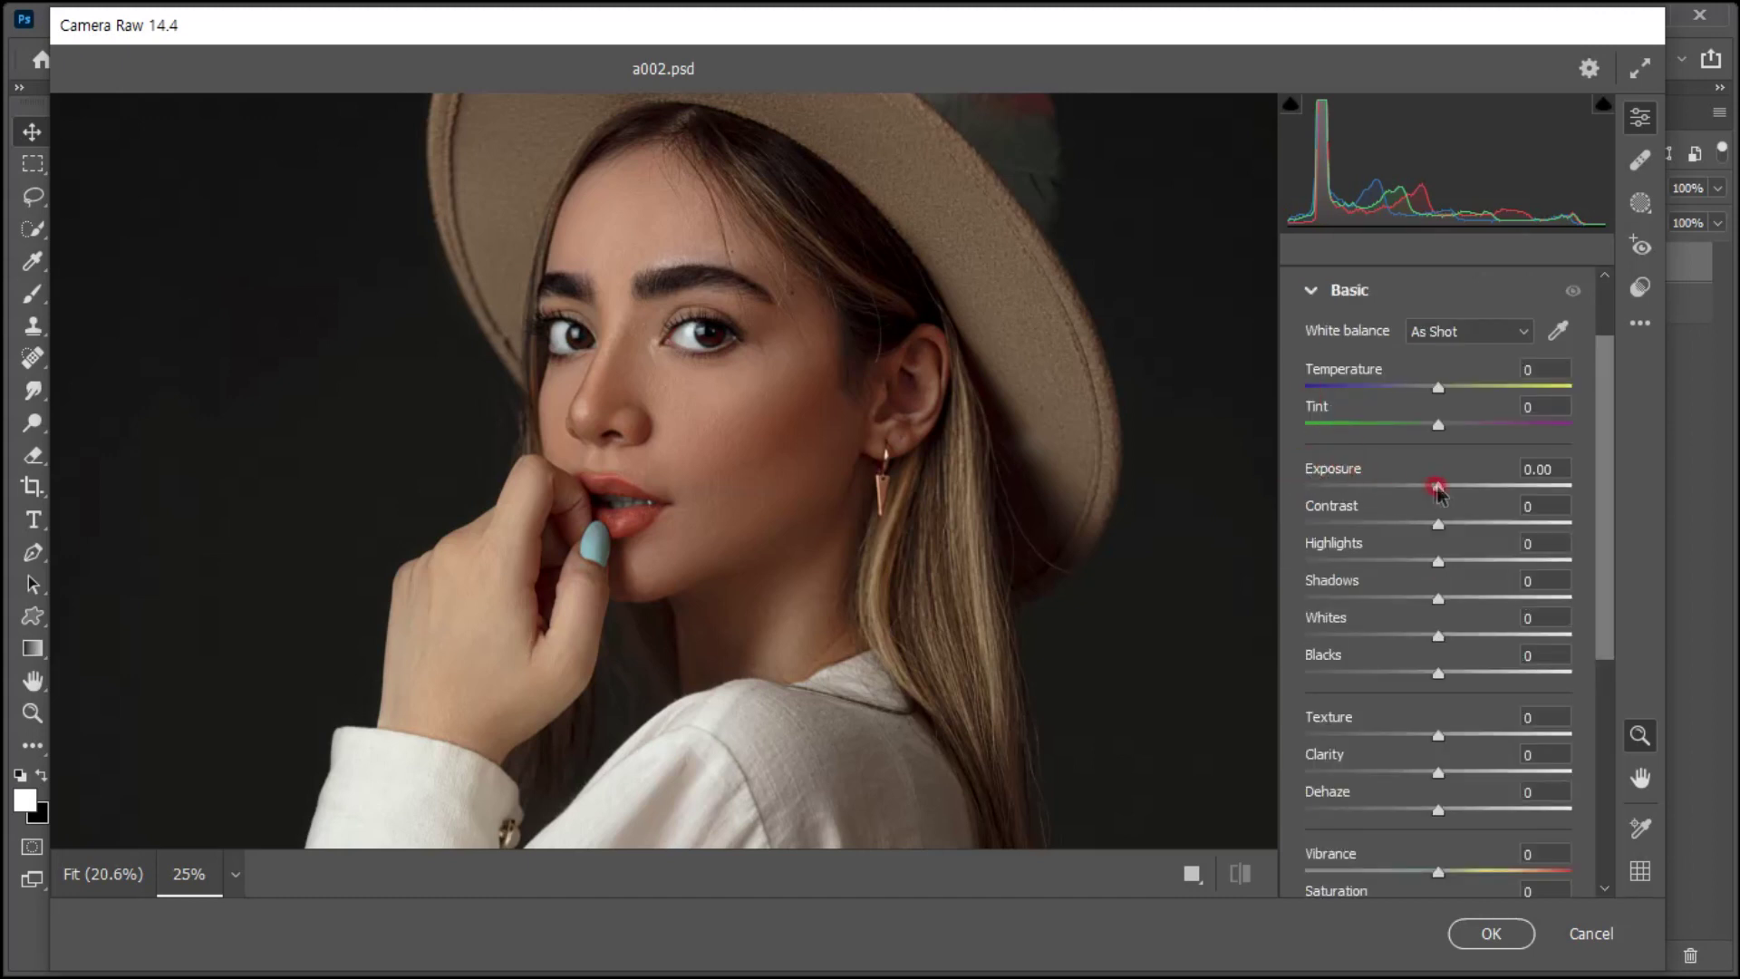
pyautogui.moveTo(1448, 491); pyautogui.dragTo(1446, 492)
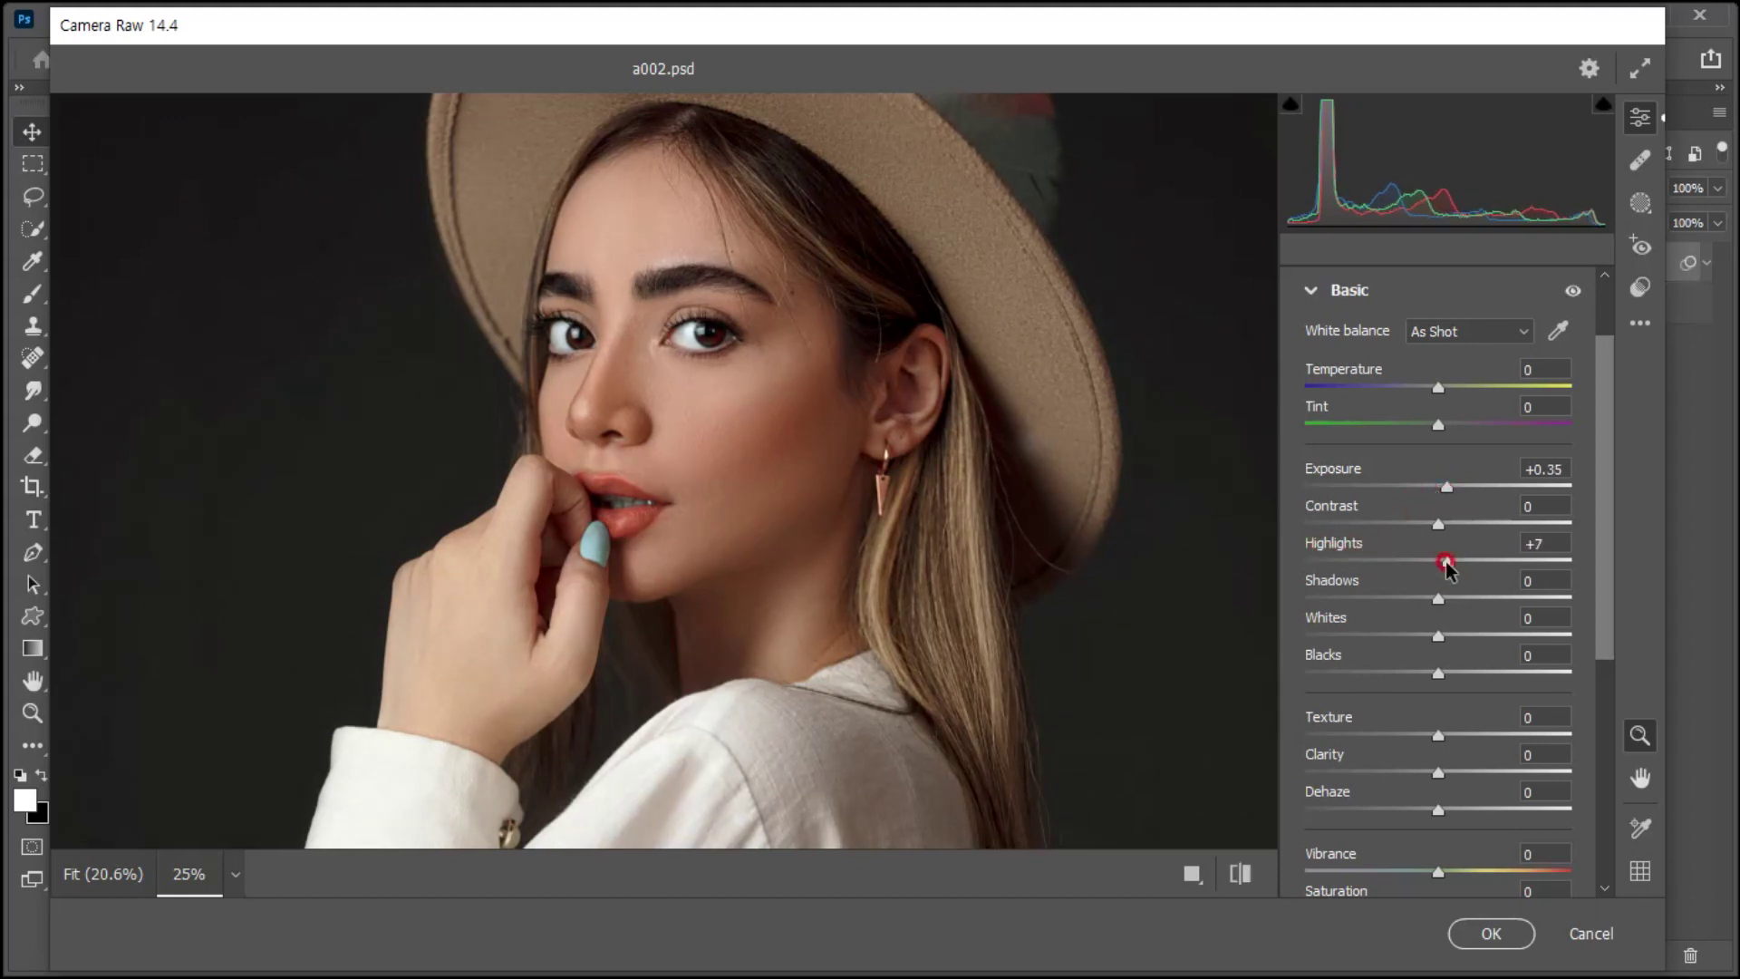
pyautogui.moveTo(1430, 635); pyautogui.dragTo(1506, 638)
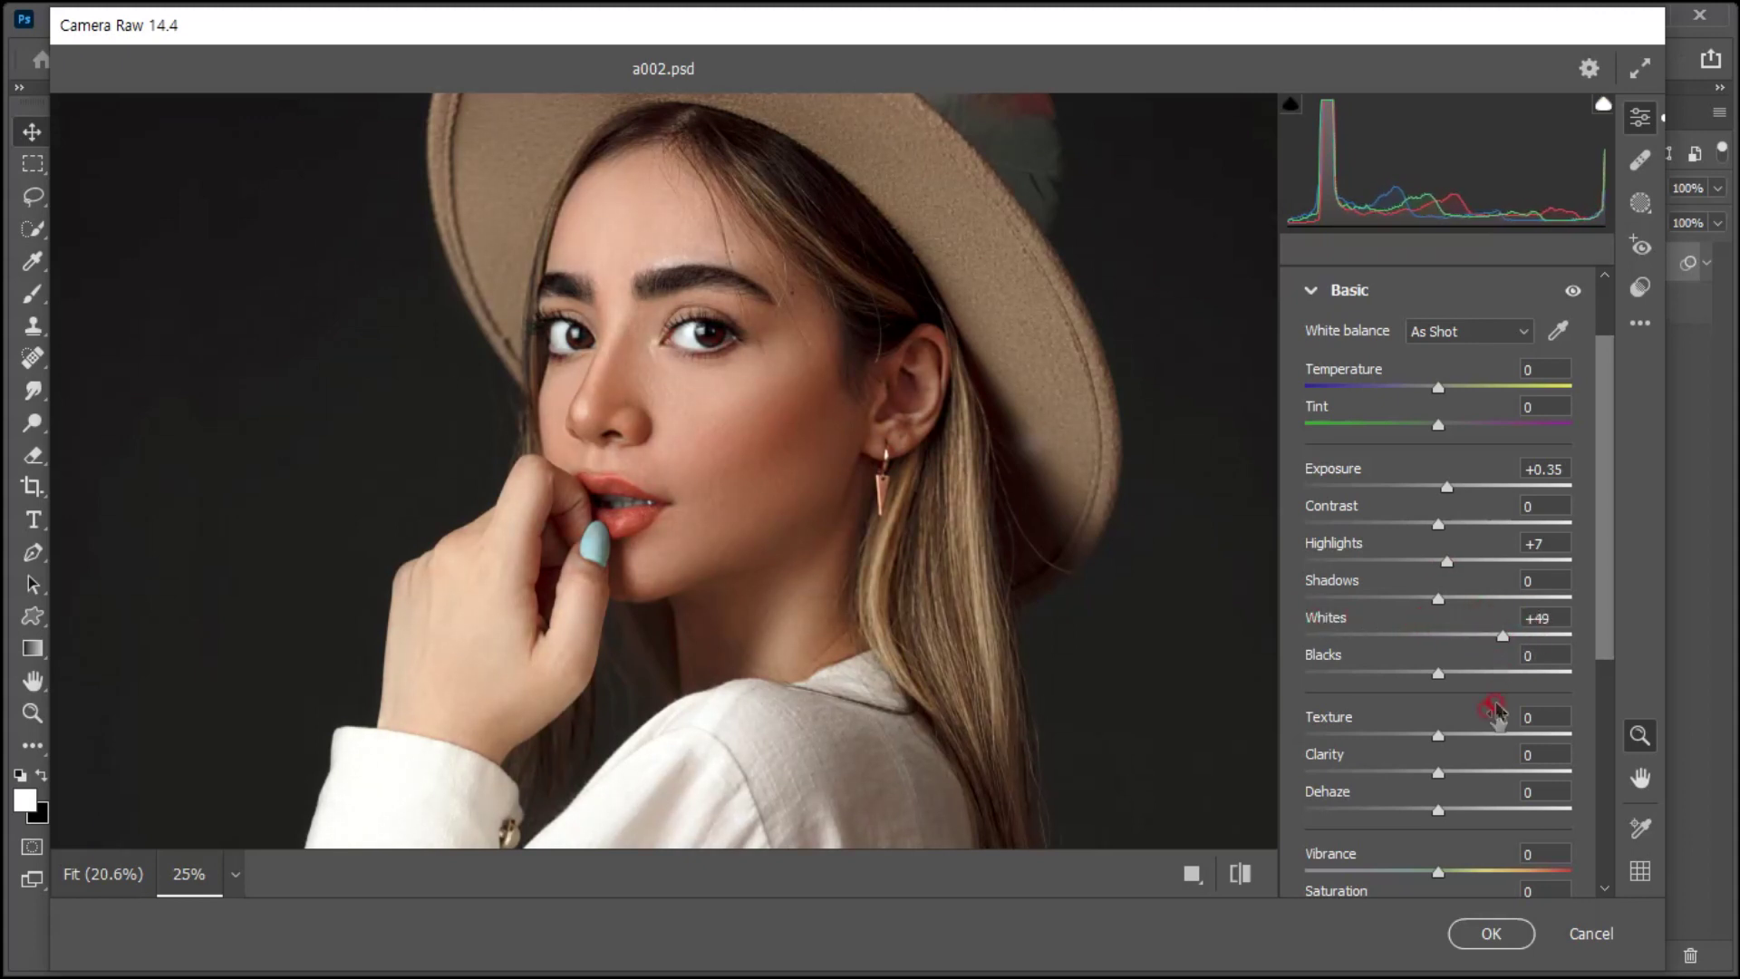
pyautogui.click(1486, 934)
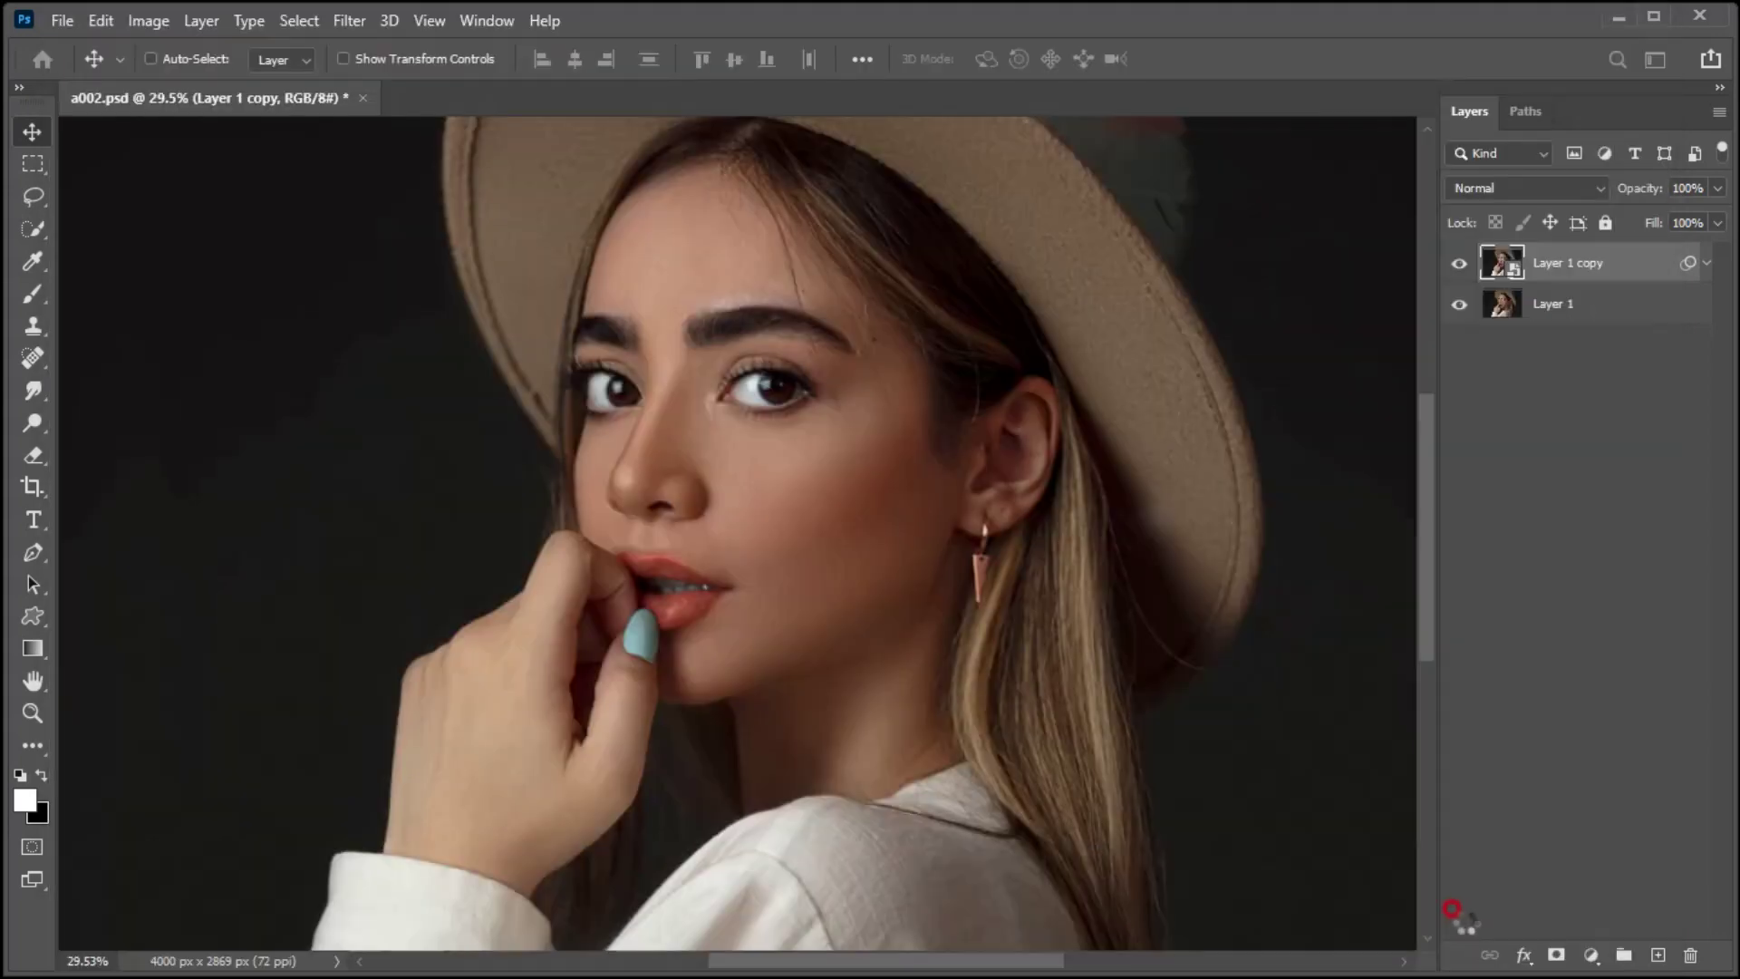
# Fill the Smart Filters mask of Layer 1 copy with black
pyautogui.click(832, 504)
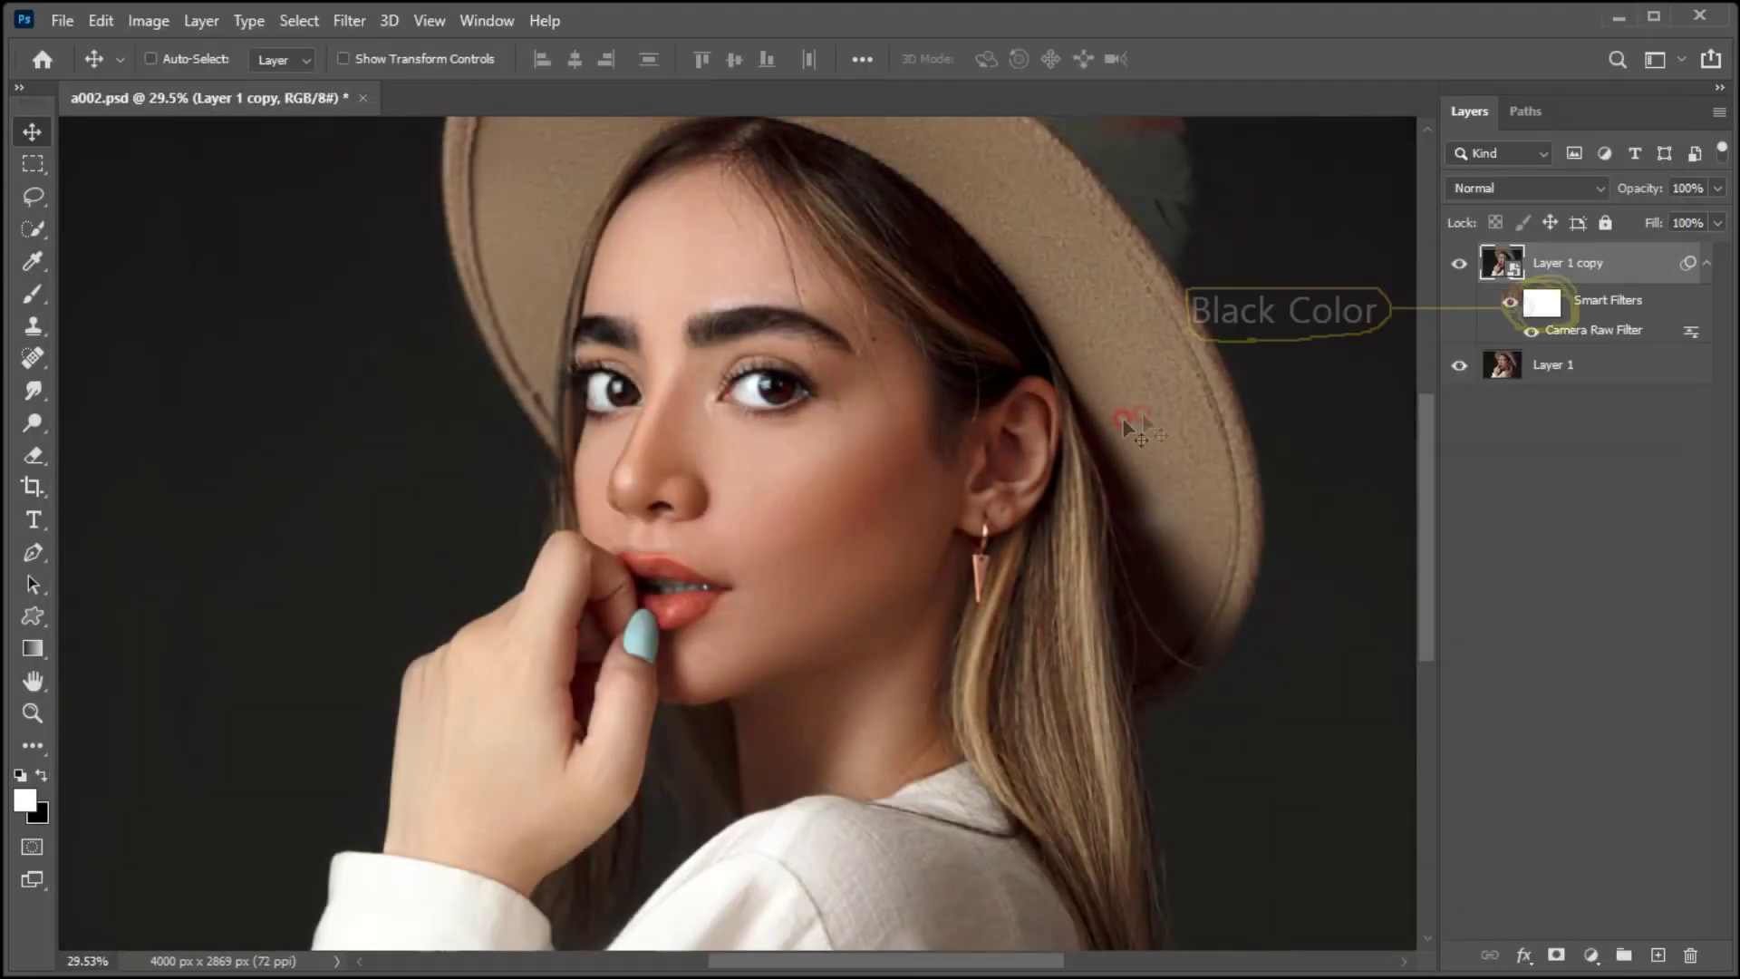
pyautogui.click(1528, 308)
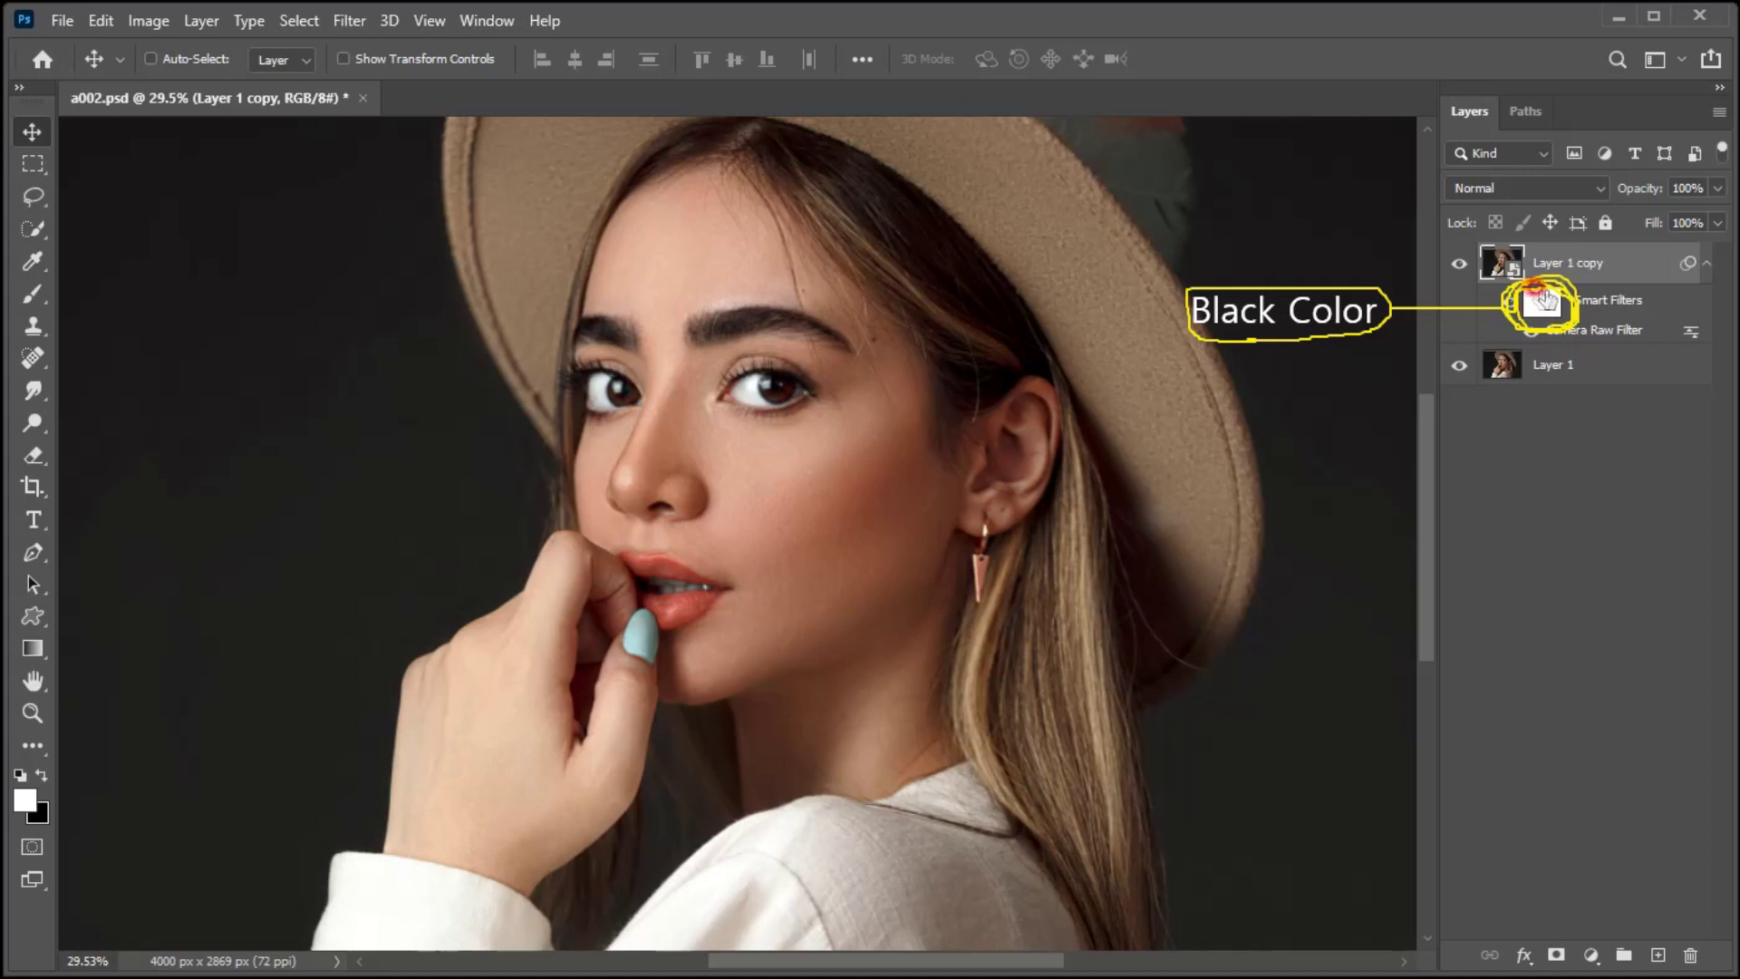
pyautogui.click(1541, 299)
pyautogui.click(1541, 304)
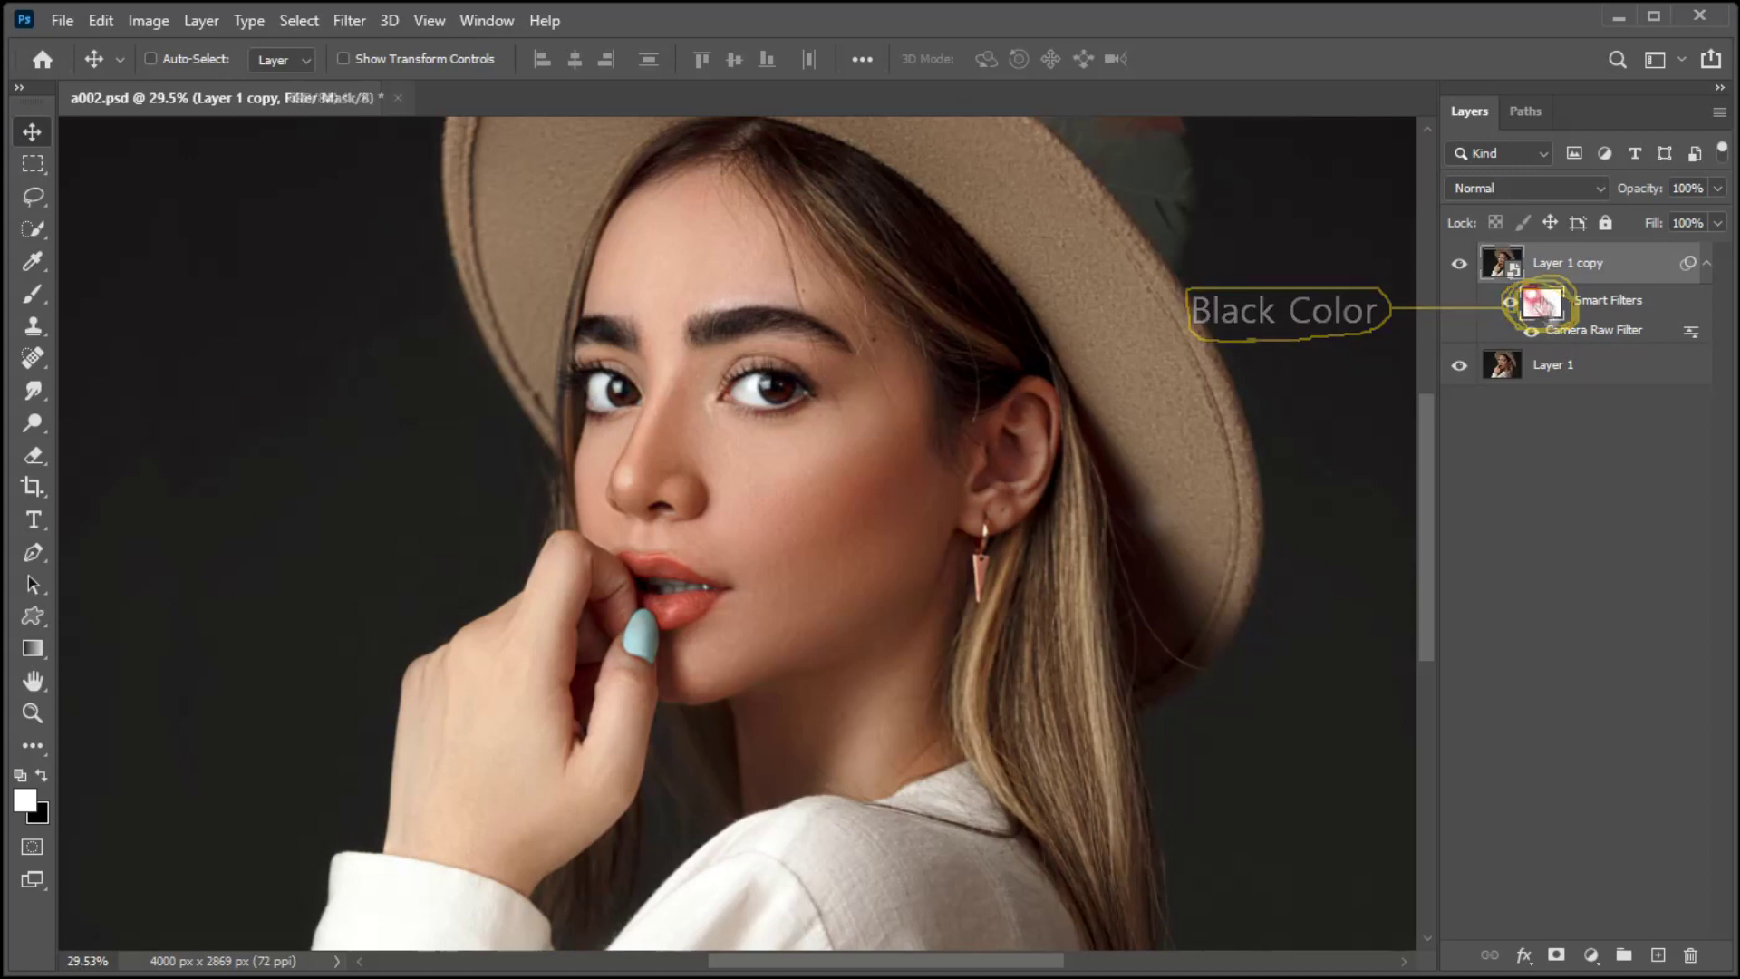
pyautogui.hotkey('ctrl', 'BackSpace')
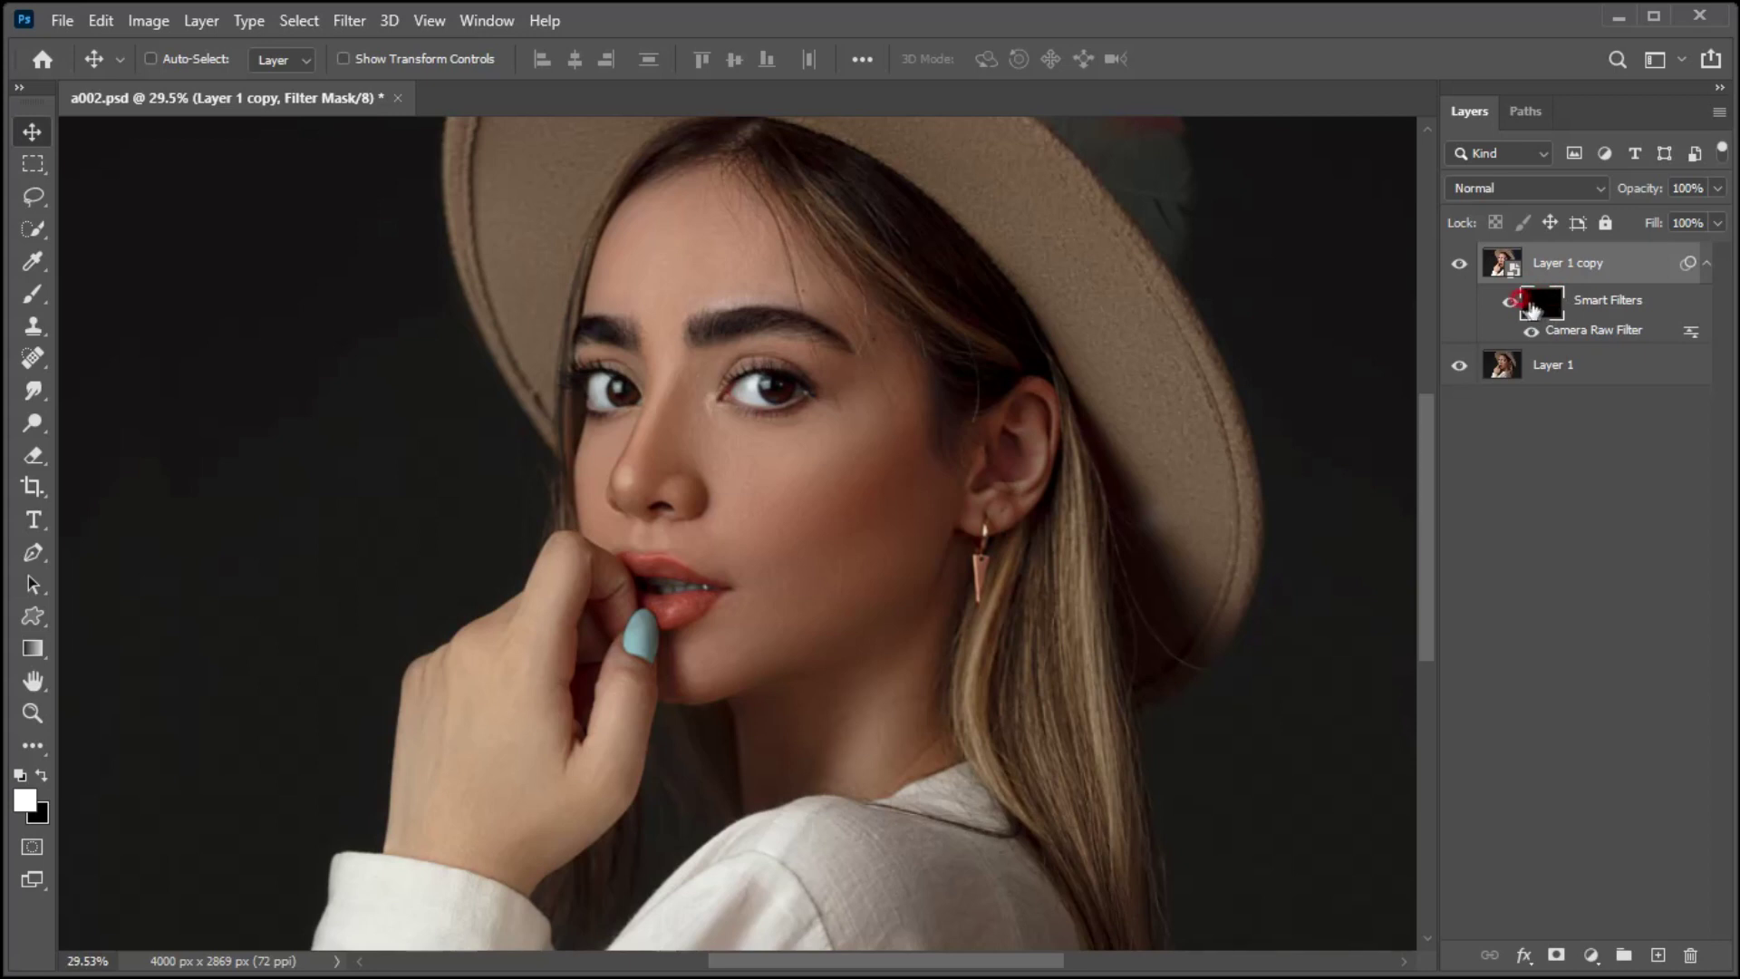
# Paint white over the woman's face on the Smart Filters mask with a soft brush to reveal the brightening
pyautogui.click(32, 296)
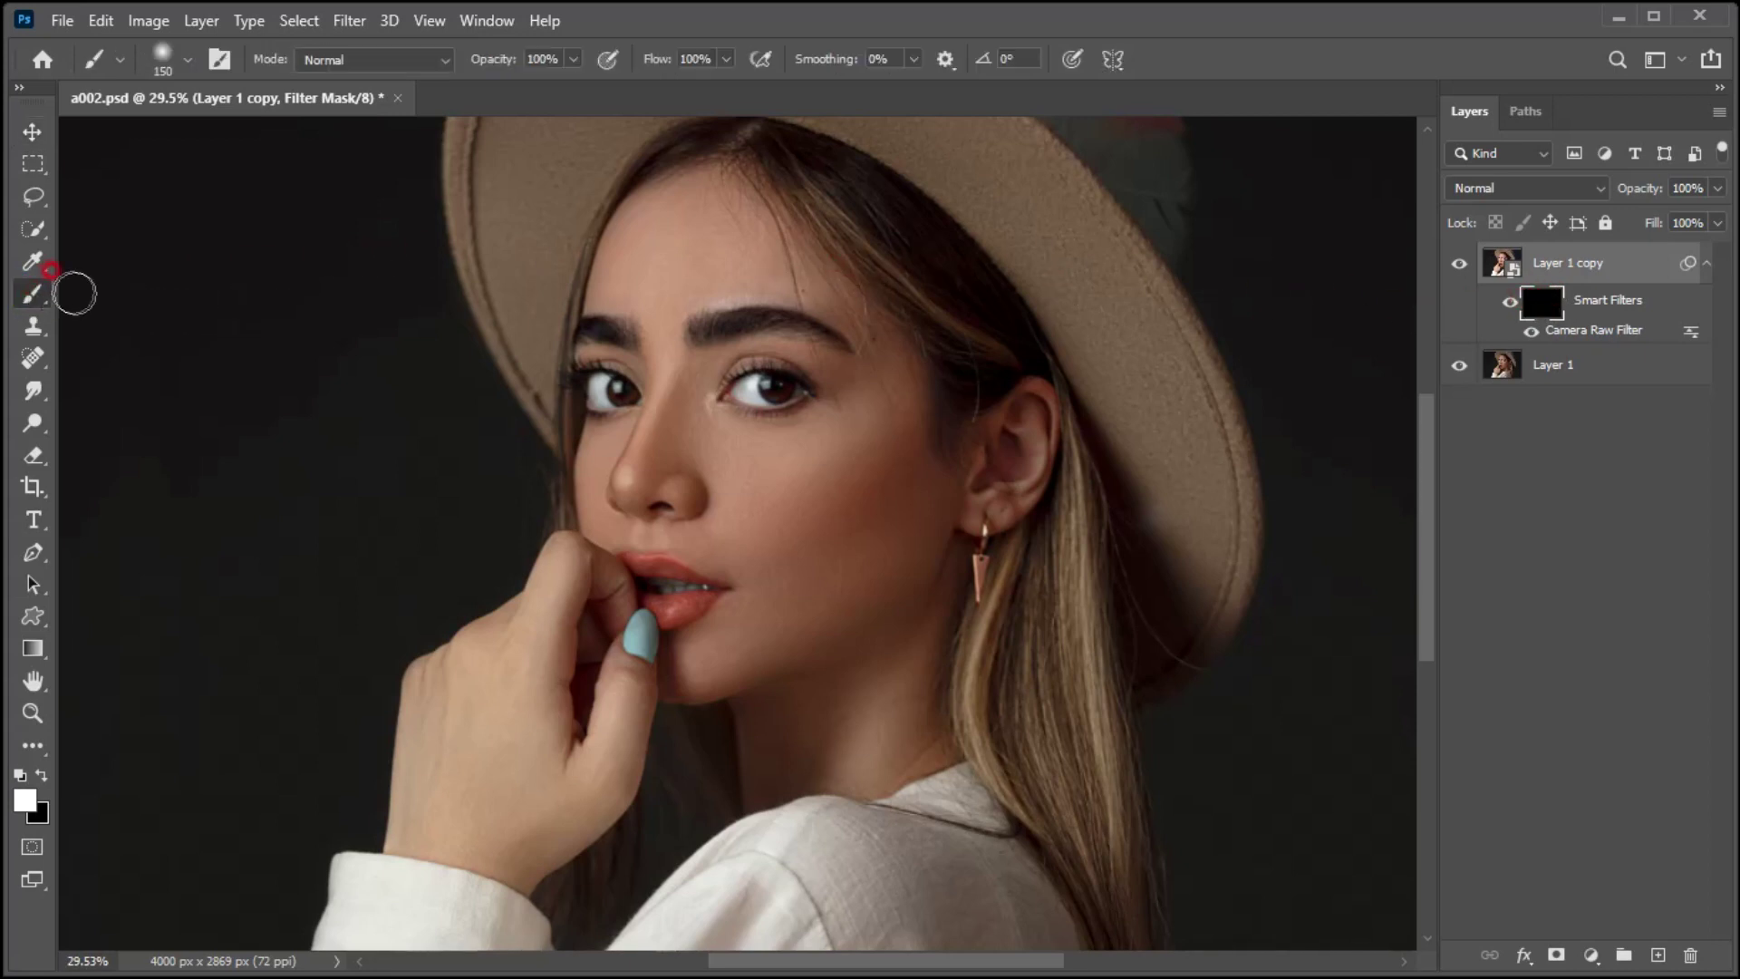
pyautogui.click(22, 799)
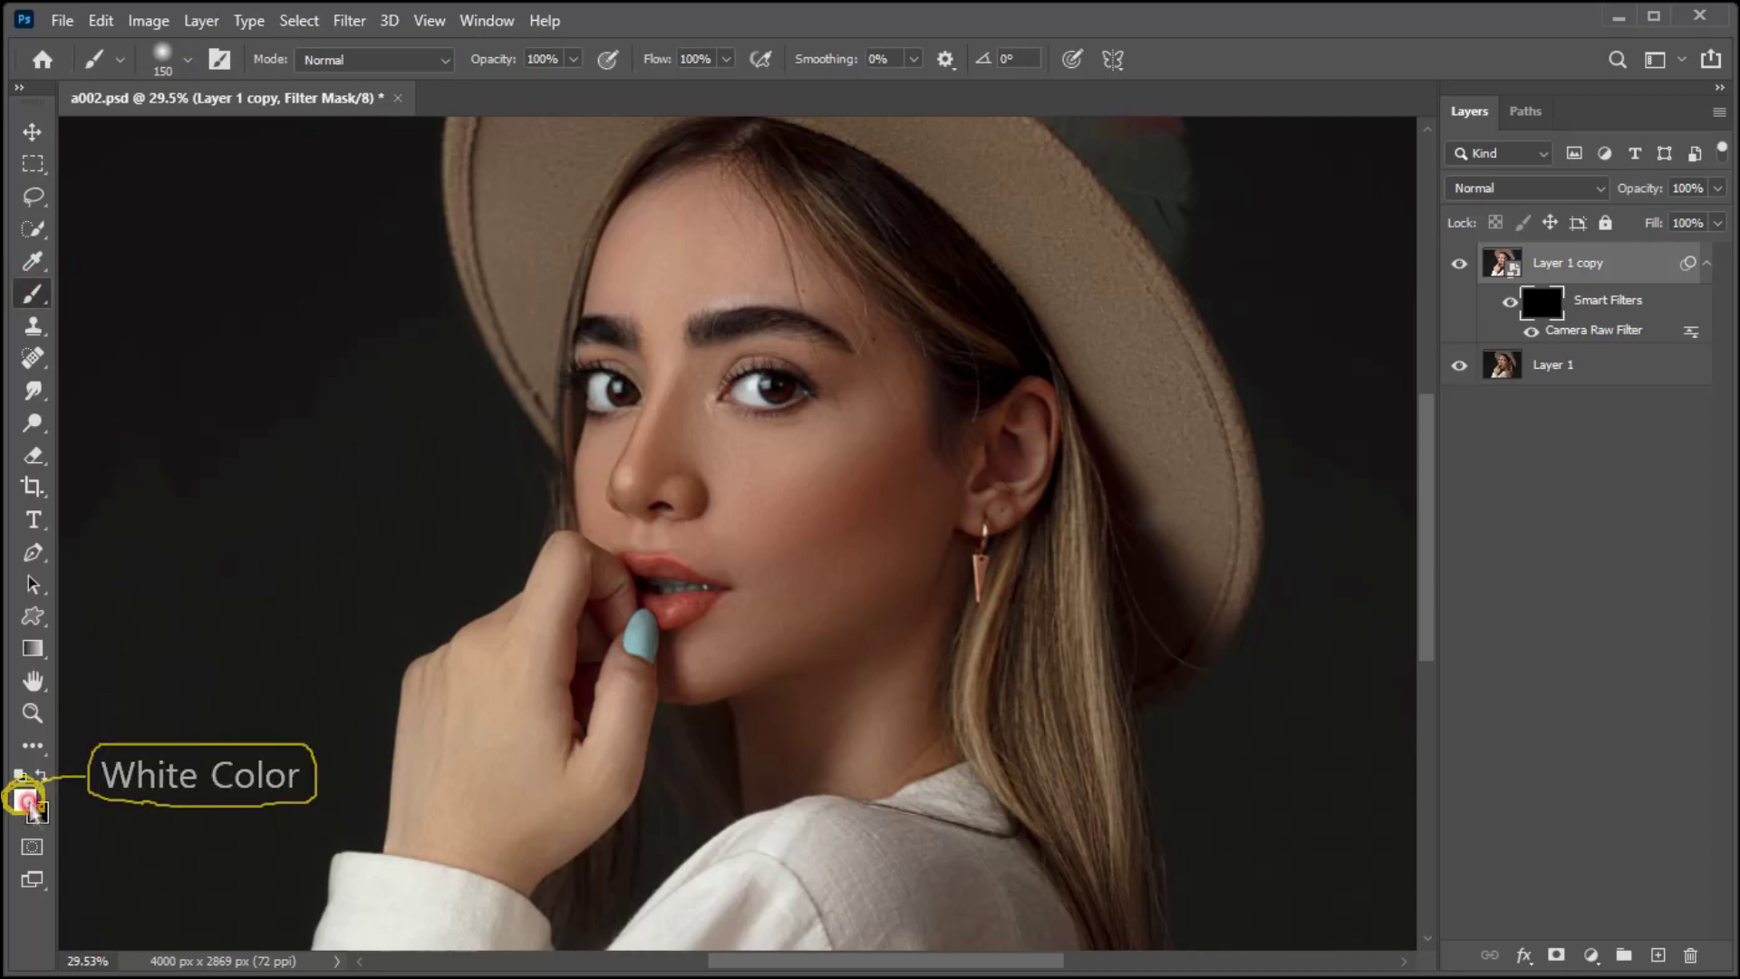
pyautogui.press(']')
pyautogui.press(']')
pyautogui.press(']')
pyautogui.press(']')
pyautogui.moveTo(683, 451)
pyautogui.mouseDown()
pyautogui.moveTo(671, 402)
pyautogui.moveTo(629, 481)
pyautogui.mouseUp()
pyautogui.press('[')
pyautogui.press('[')
pyautogui.moveTo(598, 423)
pyautogui.mouseDown()
pyautogui.moveTo(631, 307)
pyautogui.moveTo(628, 399)
pyautogui.moveTo(599, 272)
pyautogui.moveTo(709, 189)
pyautogui.moveTo(712, 154)
pyautogui.moveTo(608, 267)
pyautogui.moveTo(733, 145)
pyautogui.moveTo(796, 202)
pyautogui.moveTo(936, 268)
pyautogui.moveTo(1054, 430)
pyautogui.moveTo(1125, 910)
pyautogui.moveTo(1000, 725)
pyautogui.moveTo(823, 754)
pyautogui.moveTo(773, 725)
pyautogui.moveTo(916, 571)
pyautogui.mouseUp()
pyautogui.press(']')
pyautogui.press(']')
pyautogui.press(']')
pyautogui.moveTo(921, 404)
pyautogui.mouseDown()
pyautogui.moveTo(839, 268)
pyautogui.moveTo(742, 446)
pyautogui.moveTo(727, 333)
pyautogui.moveTo(725, 442)
pyautogui.mouseUp()
# Paint white over the hand and fingers on the Smart Filters mask with a smaller brush
pyautogui.press('[')
pyautogui.press('[')
pyautogui.press('[')
pyautogui.moveTo(660, 643)
pyautogui.mouseDown()
pyautogui.moveTo(654, 600)
pyautogui.moveTo(743, 643)
pyautogui.moveTo(707, 774)
pyautogui.moveTo(828, 599)
pyautogui.moveTo(810, 789)
pyautogui.moveTo(594, 766)
pyautogui.moveTo(552, 816)
pyautogui.mouseUp()
pyautogui.press('[')
pyautogui.press('[')
pyautogui.press('[')
pyautogui.press('[')
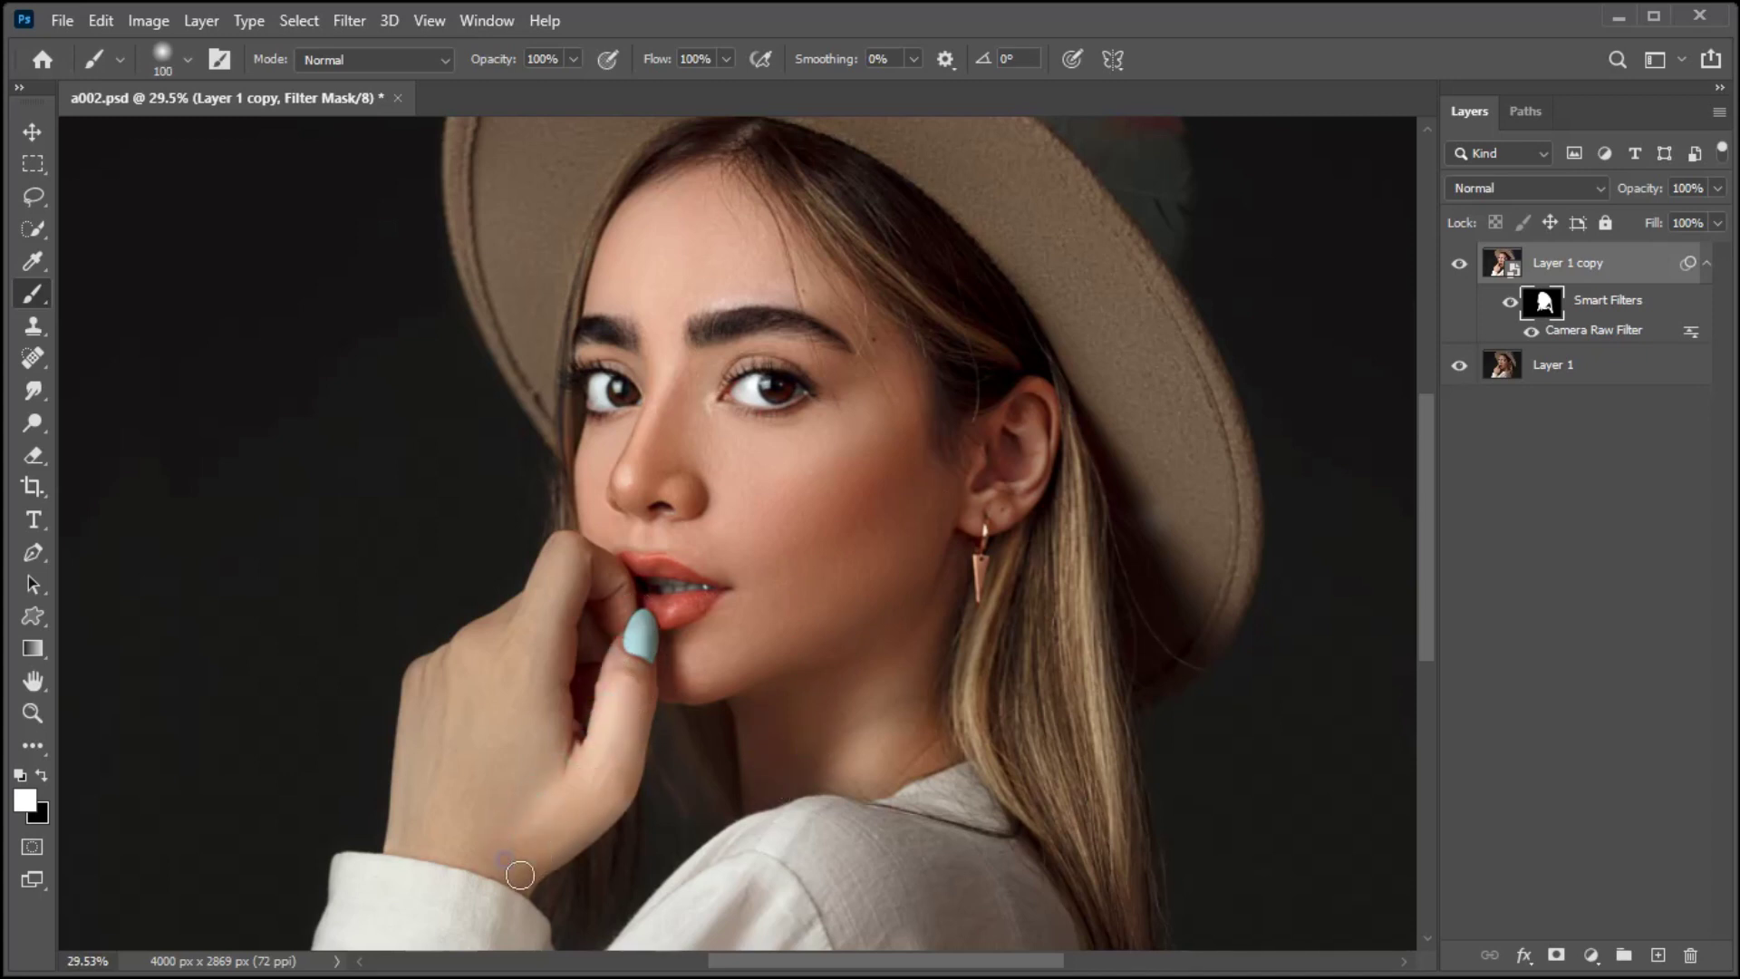
pyautogui.moveTo(578, 611)
pyautogui.mouseDown()
pyautogui.moveTo(554, 695)
pyautogui.moveTo(466, 666)
pyautogui.moveTo(423, 780)
pyautogui.moveTo(520, 788)
pyautogui.moveTo(477, 793)
pyautogui.moveTo(422, 666)
pyautogui.moveTo(493, 627)
pyautogui.moveTo(552, 659)
pyautogui.mouseUp()
# Touch up the cheek area on the Smart Filters mask with a white 150 px brush
pyautogui.press(']')
pyautogui.press(']')
pyautogui.press('[')
pyautogui.press('[')
pyautogui.press('[')
pyautogui.press(']')
pyautogui.press(']')
pyautogui.press(']')
pyautogui.moveTo(732, 517)
pyautogui.mouseDown()
pyautogui.moveTo(761, 550)
pyautogui.moveTo(744, 524)
pyautogui.moveTo(795, 499)
pyautogui.mouseUp()
pyautogui.click(1689, 197)
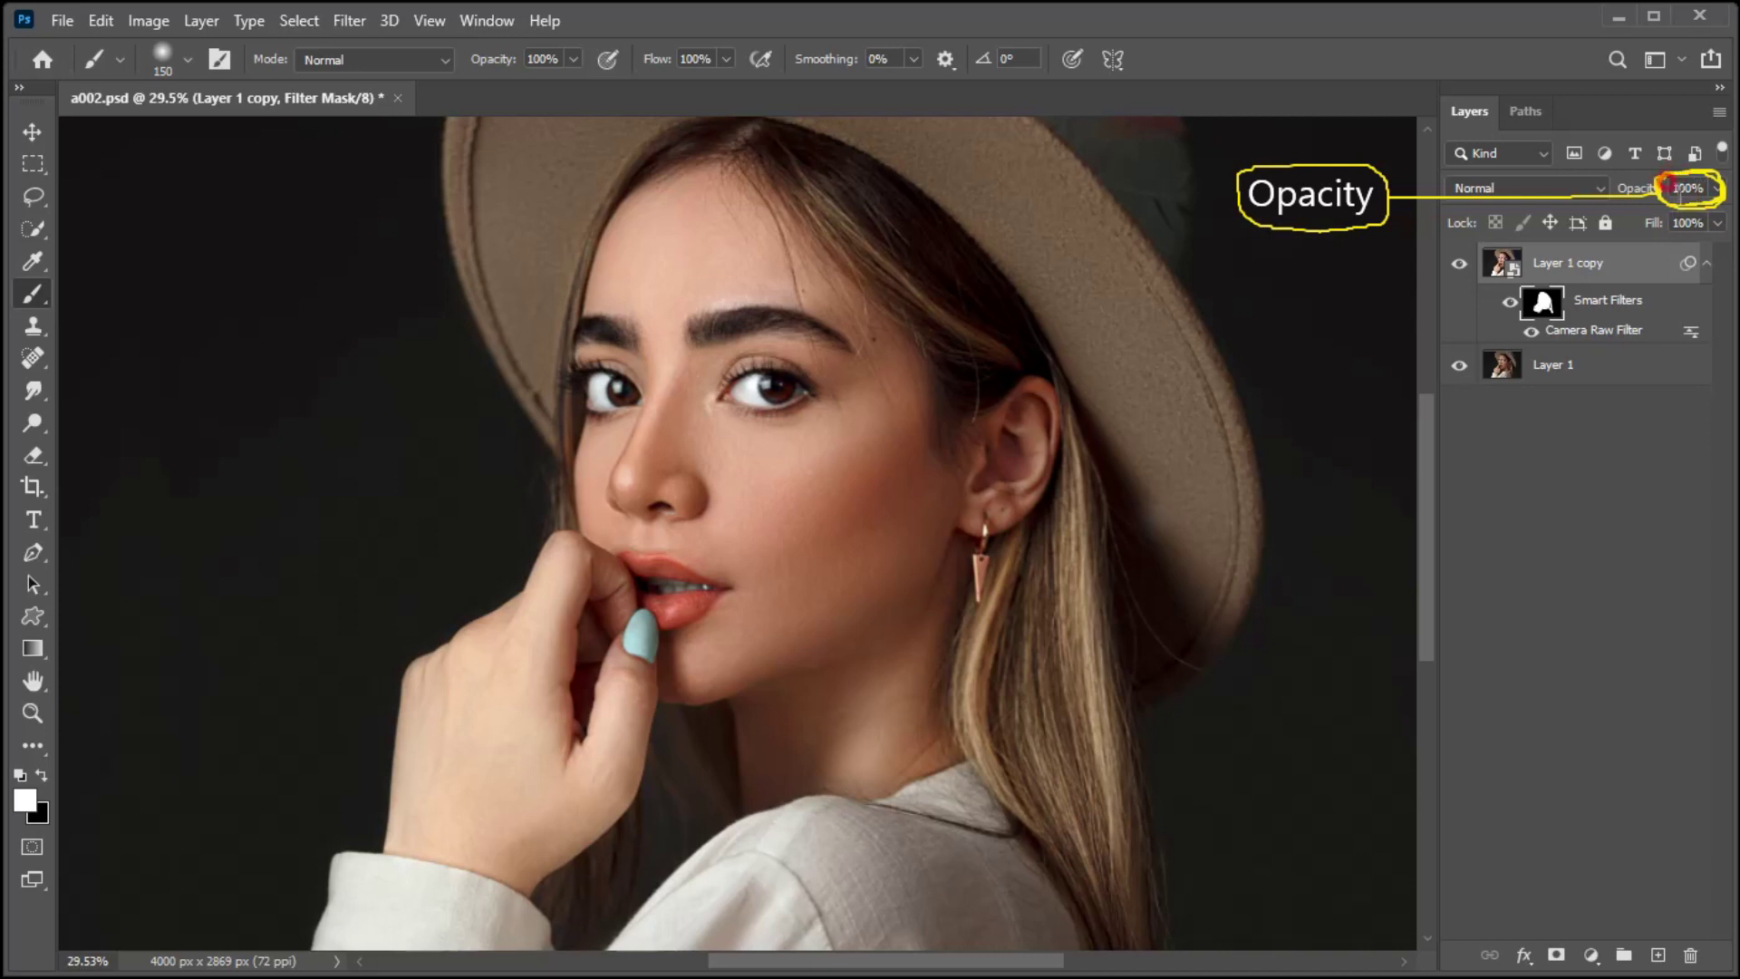
pyautogui.click(761, 455)
pyautogui.moveTo(783, 476)
pyautogui.mouseDown()
pyautogui.moveTo(801, 466)
pyautogui.moveTo(794, 480)
pyautogui.moveTo(789, 467)
pyautogui.moveTo(819, 489)
pyautogui.moveTo(807, 482)
pyautogui.mouseUp()
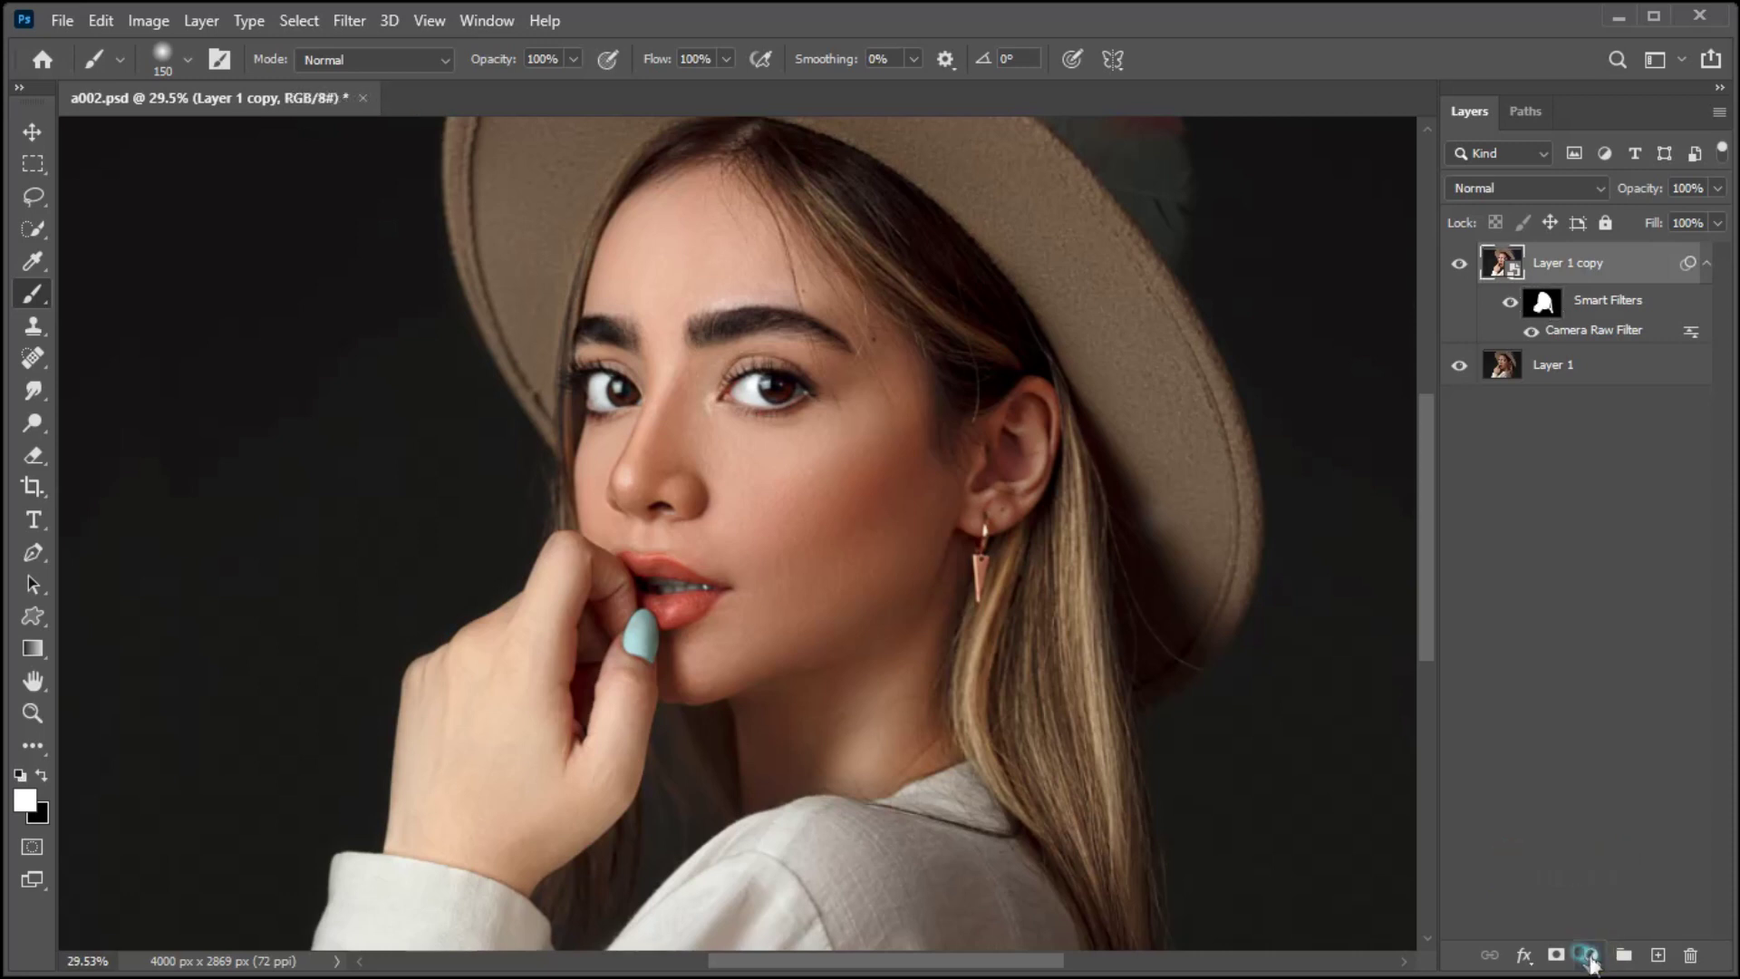
# Add a Curves adjustment layer above Layer 1 copy and raise the RGB midpoint to input 122, output 209
pyautogui.click(1589, 957)
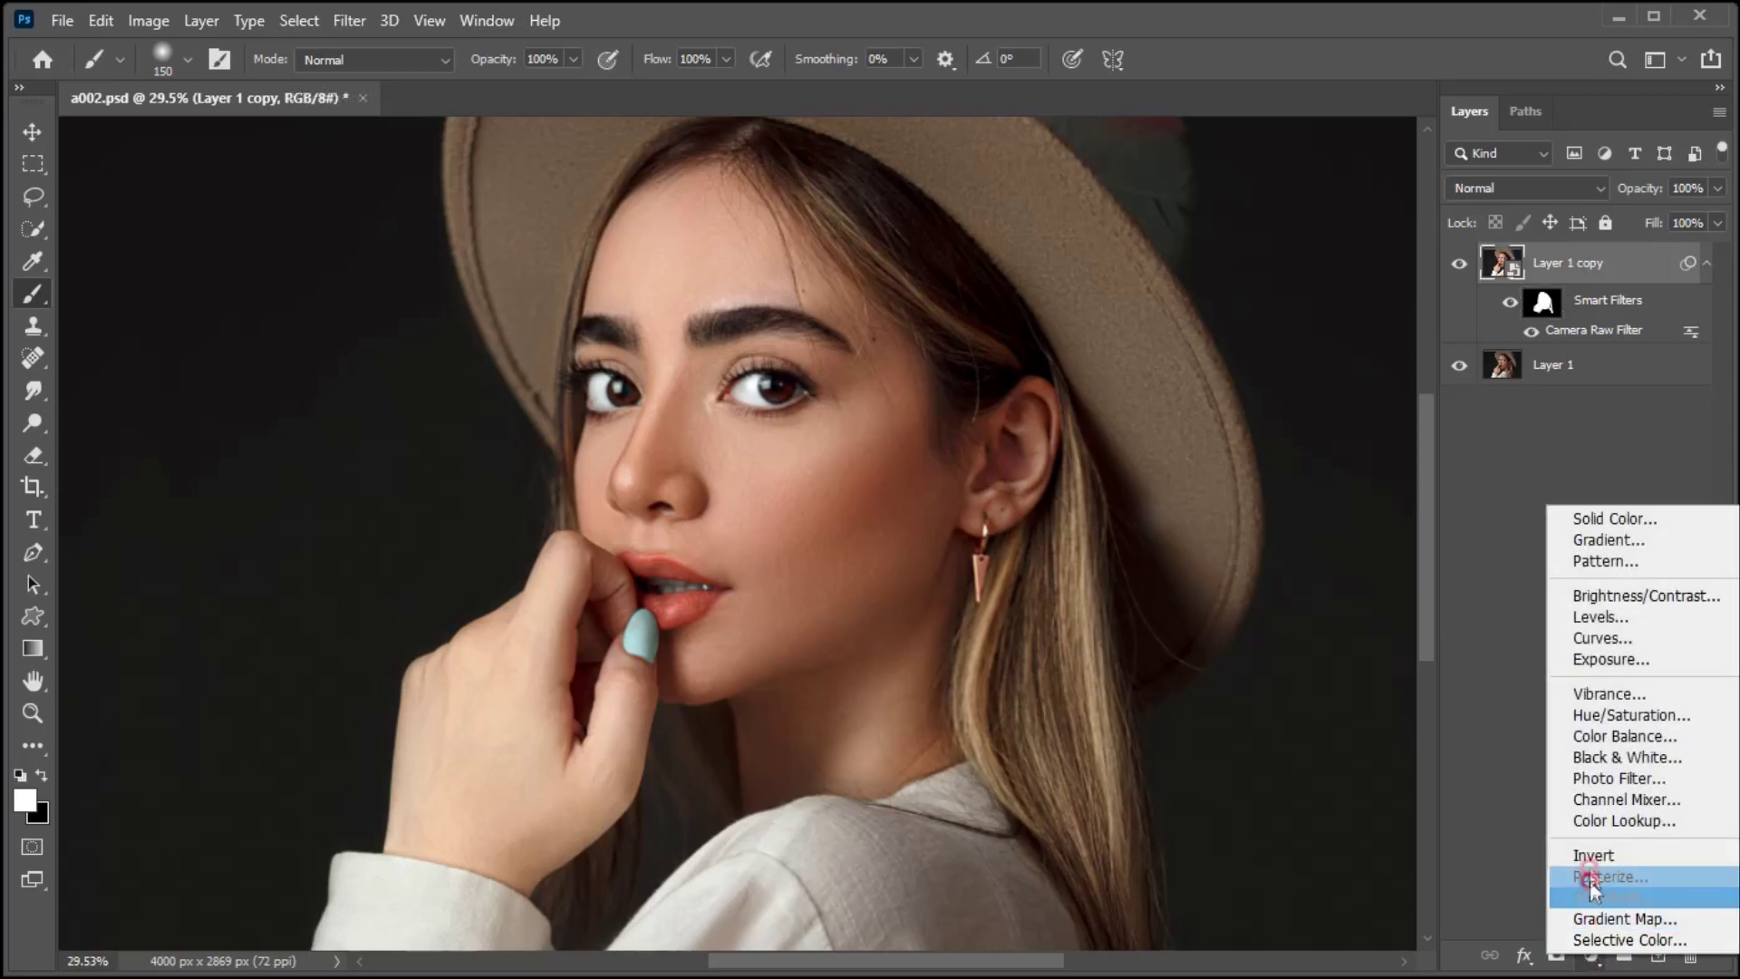
pyautogui.click(1592, 639)
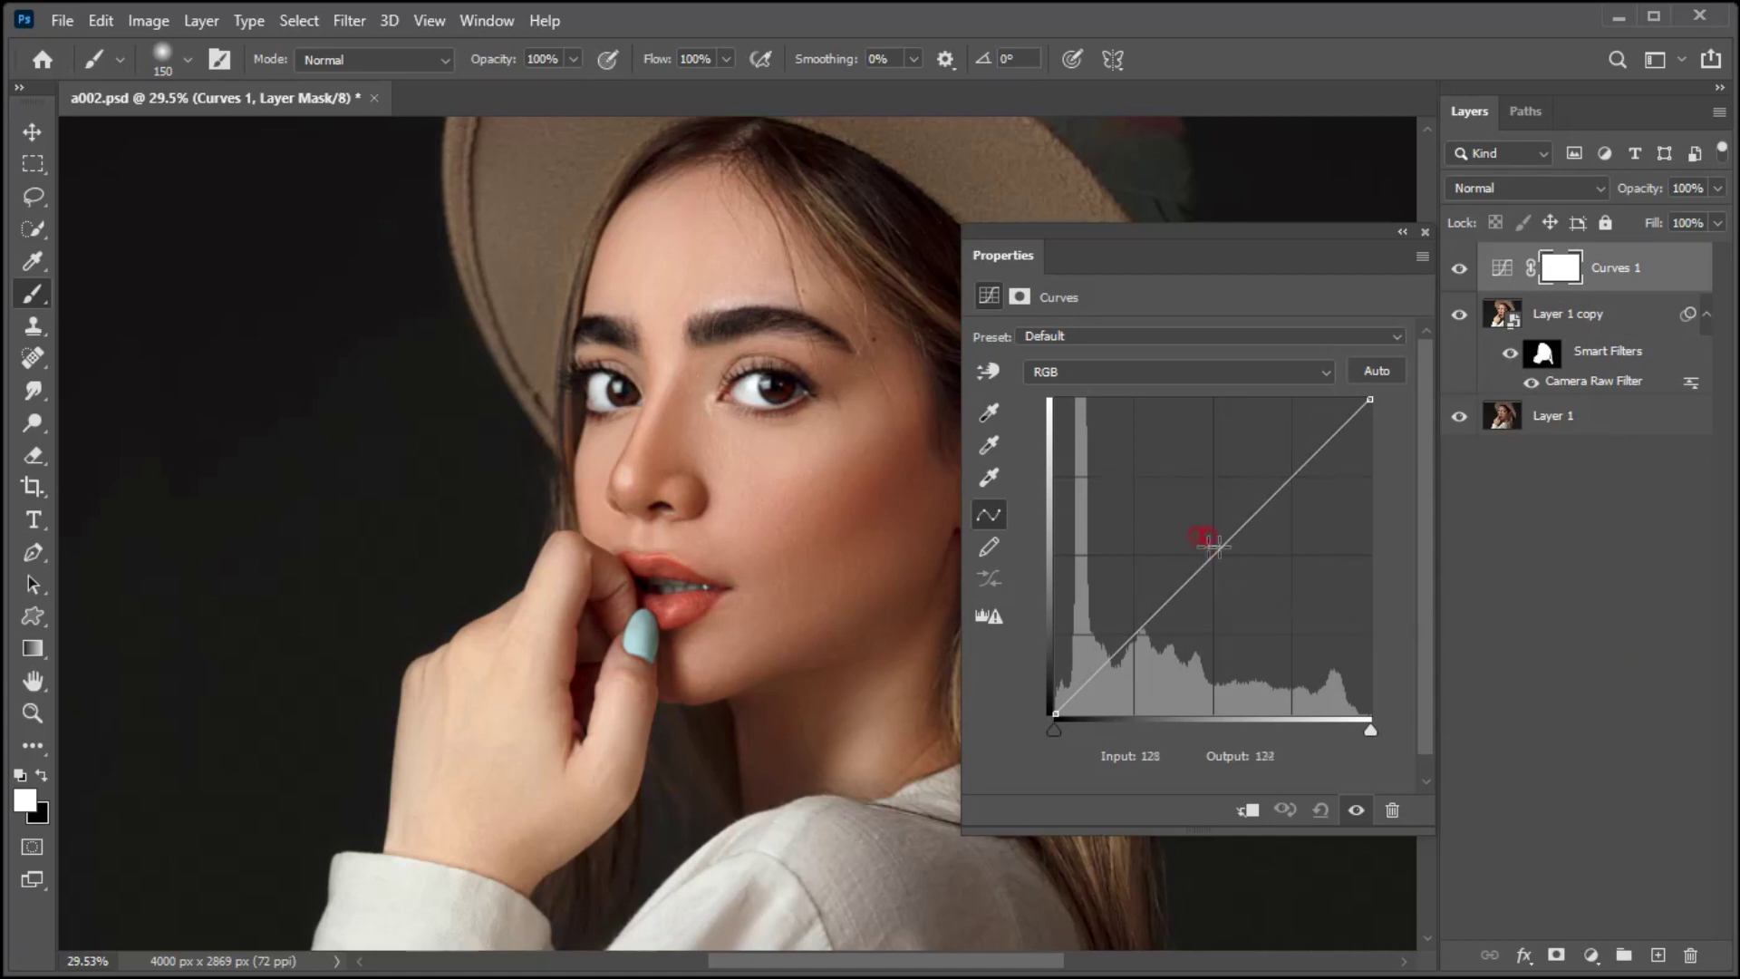
pyautogui.moveTo(1209, 562); pyautogui.dragTo(1197, 461)
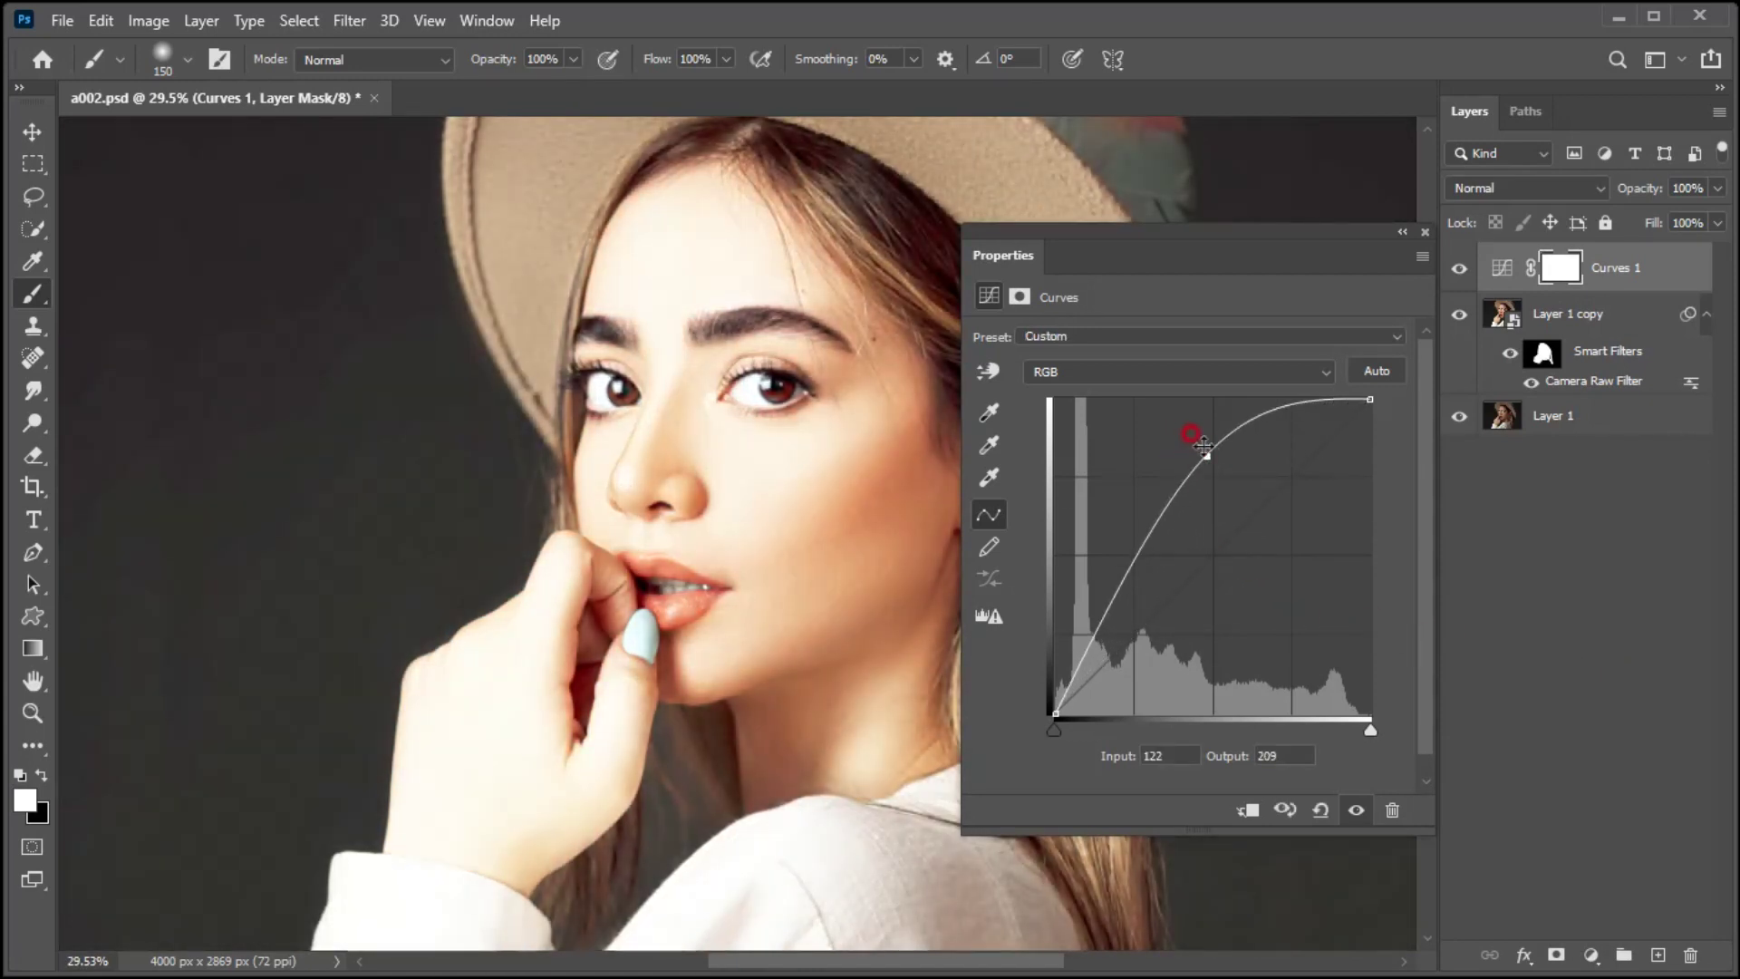
pyautogui.click(1425, 232)
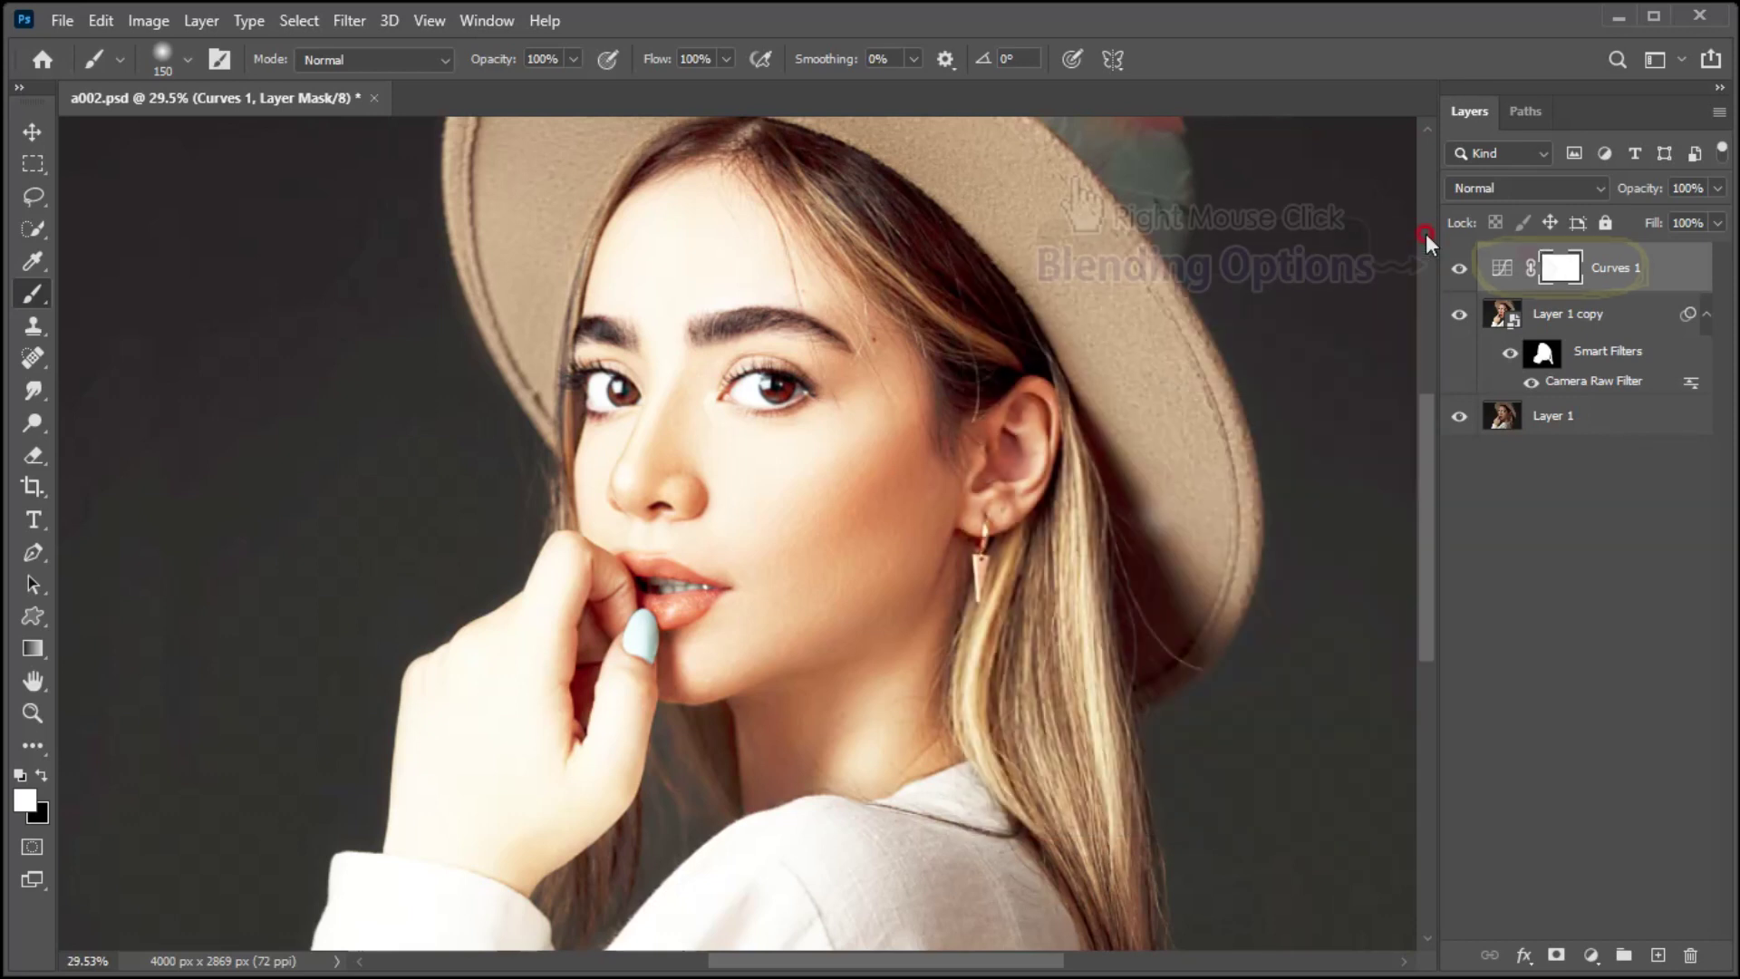
# In the Curves layer's Blending Options, split the Underlying Layer black slider of Blend If Gray to 97 / 183
pyautogui.rightClick(1582, 265)
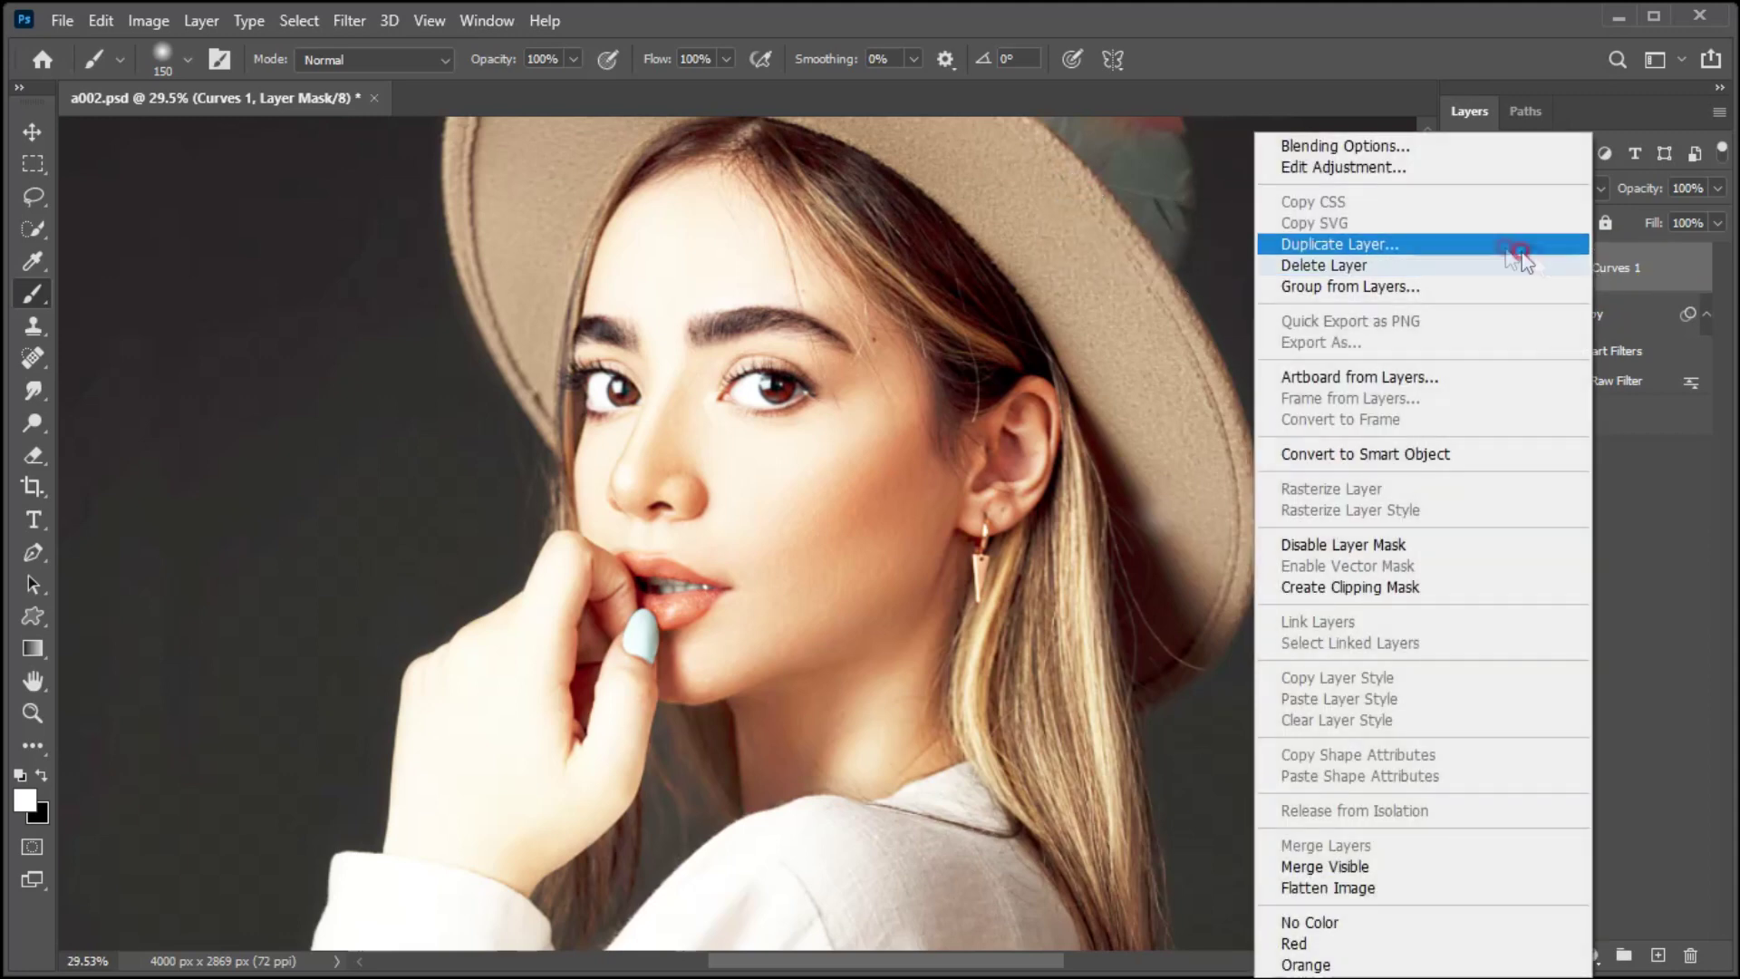
pyautogui.click(1345, 147)
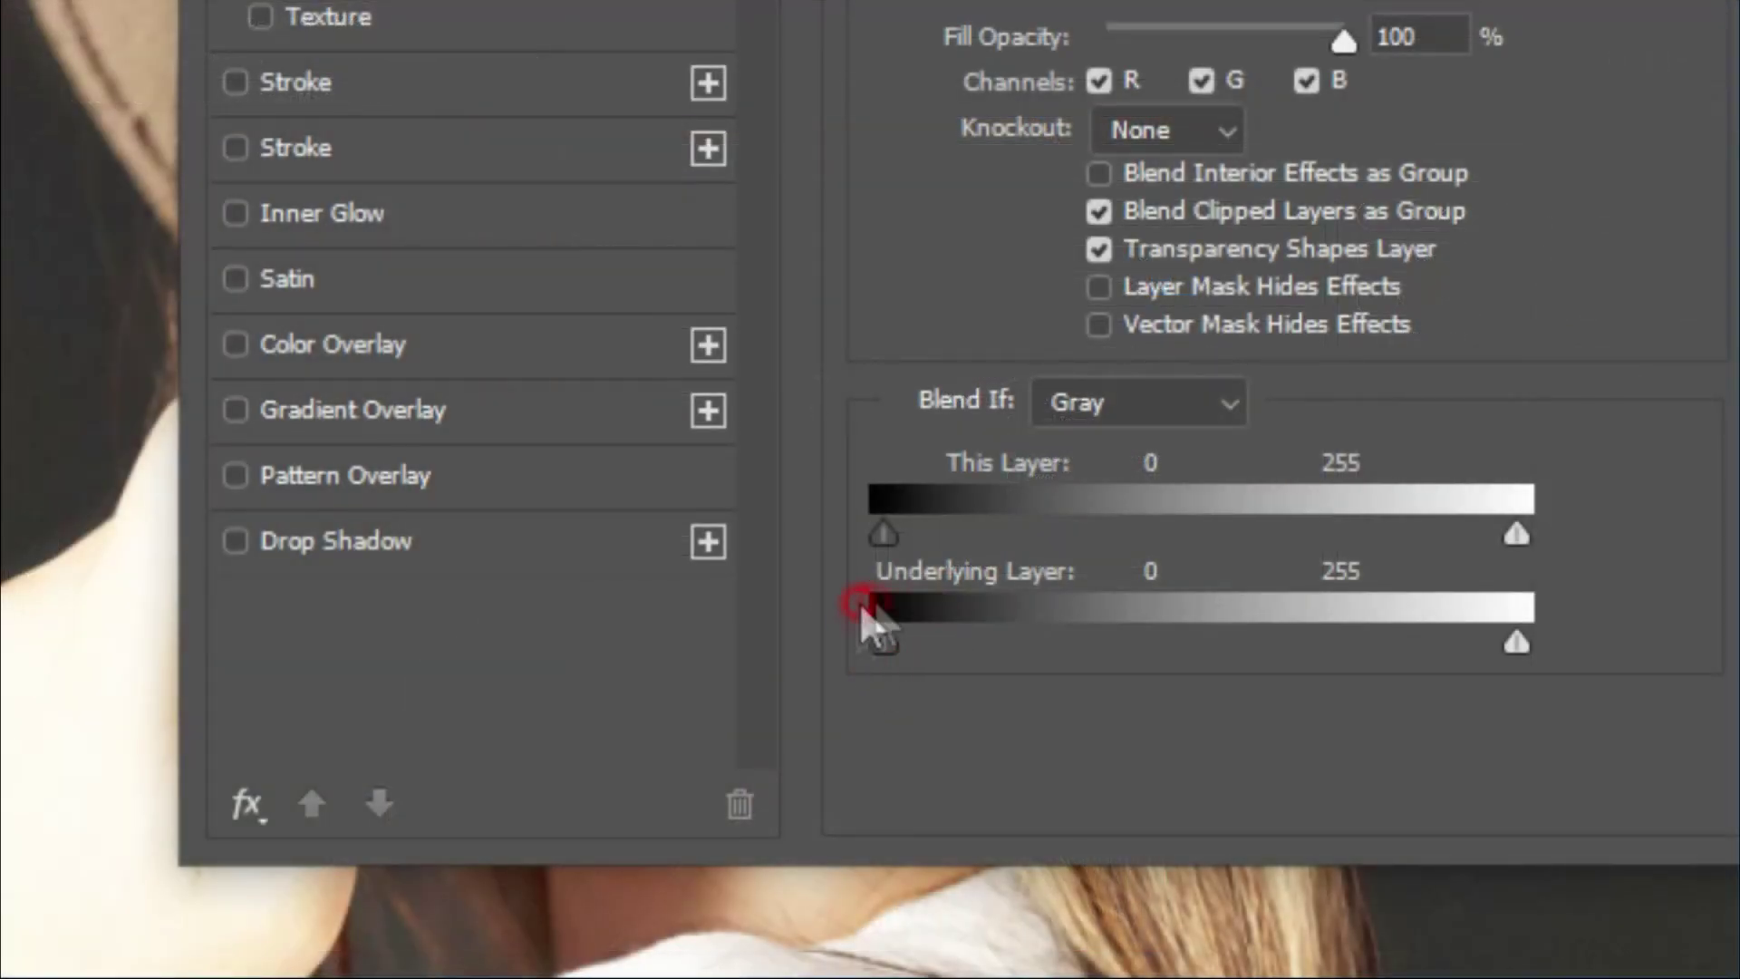
pyautogui.keyDown('alt'); pyautogui.click(907, 653); pyautogui.keyUp('alt')
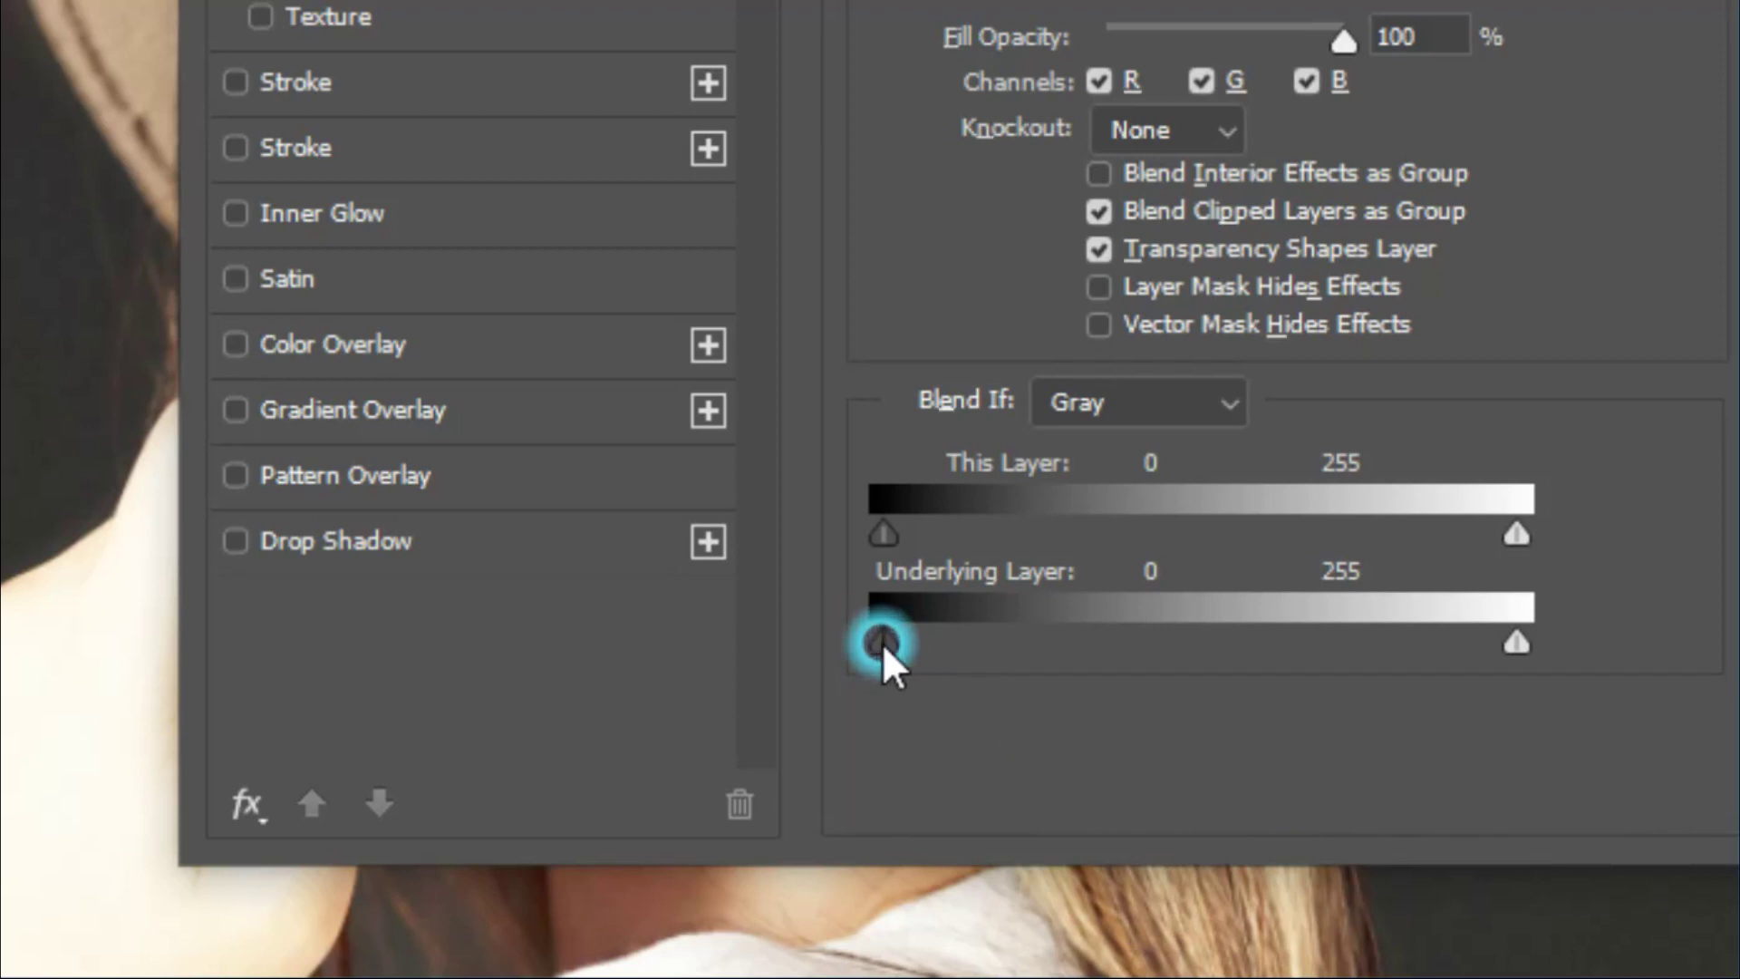
pyautogui.moveTo(879, 640); pyautogui.dragTo(1288, 646)
pyautogui.moveTo(870, 635); pyautogui.dragTo(1119, 646)
pyautogui.moveTo(1294, 646); pyautogui.dragTo(1340, 649)
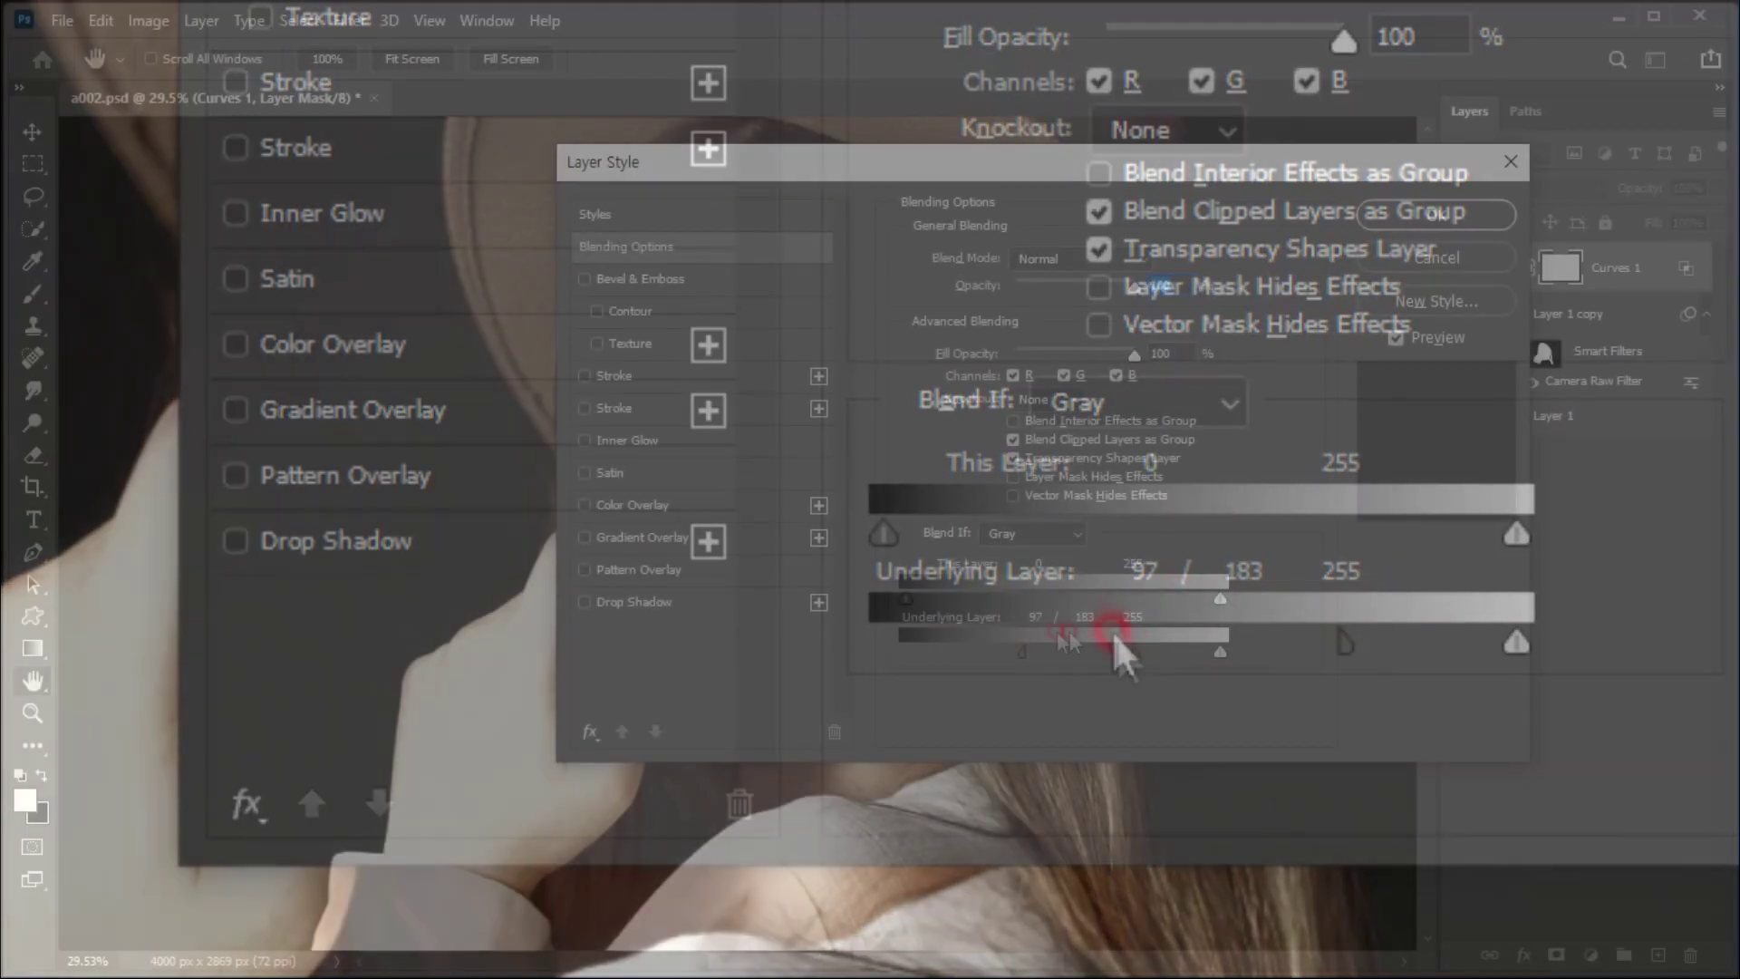
pyautogui.click(1434, 218)
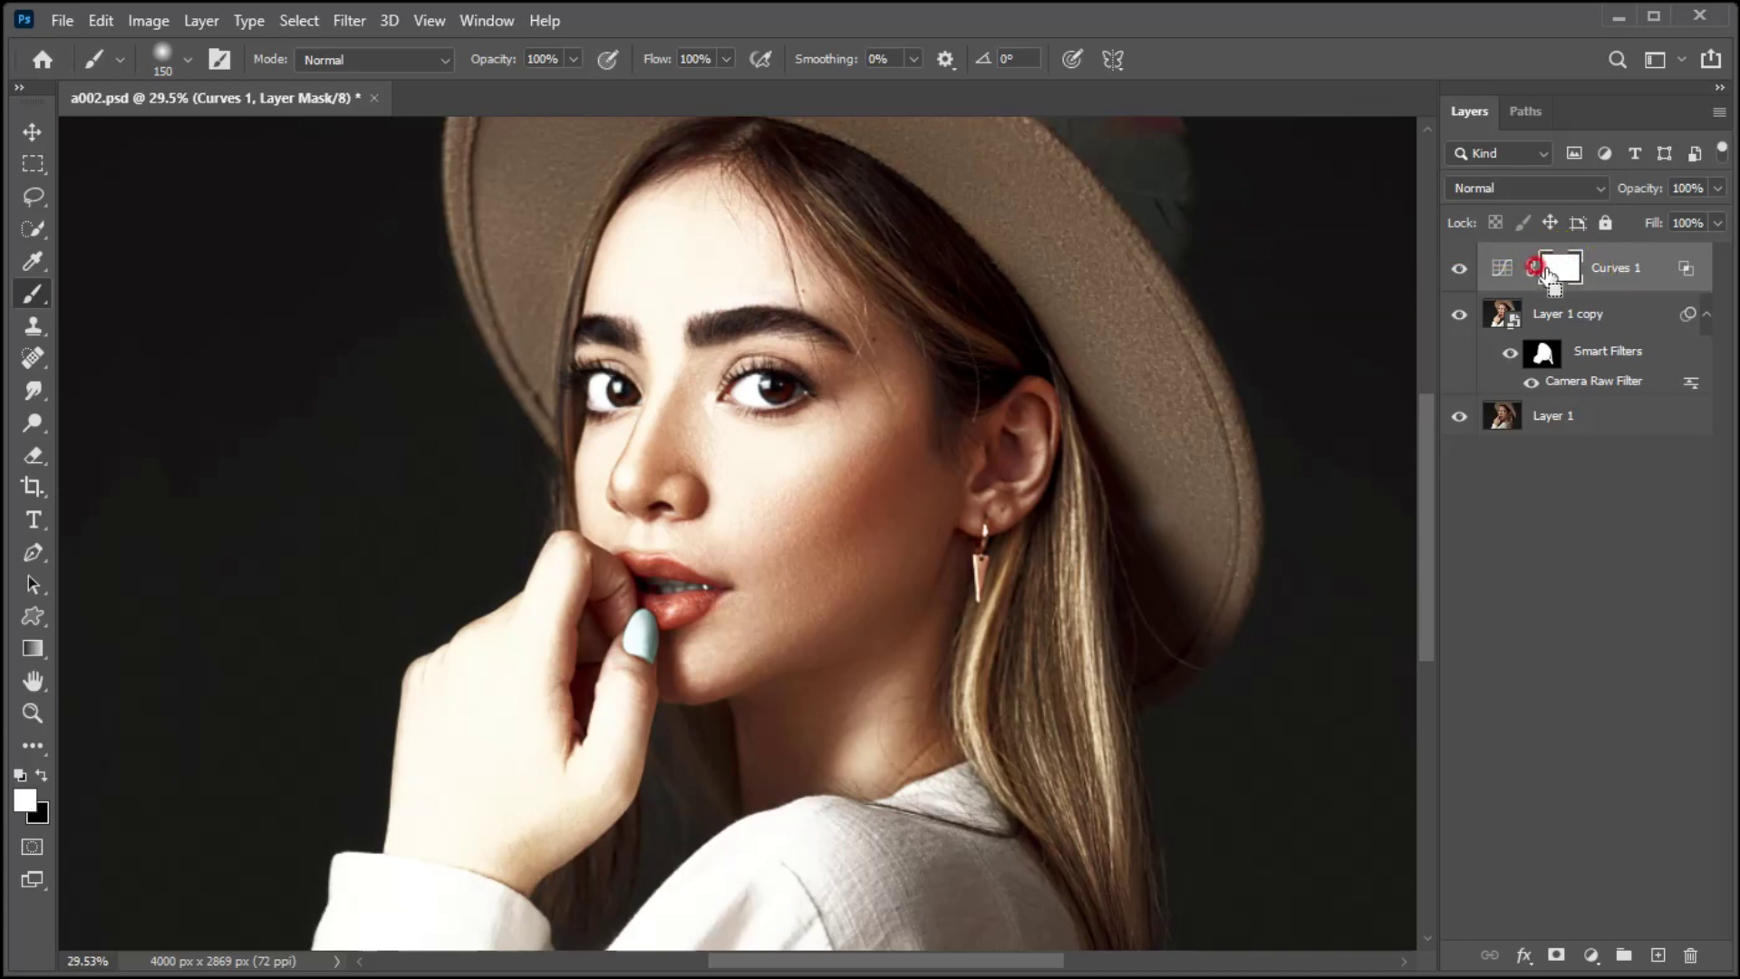
# Invert the Curves 1 layer mask to black and set the brush flow to 10% with white as foreground colour
pyautogui.hotkey('ctrl', 'i')
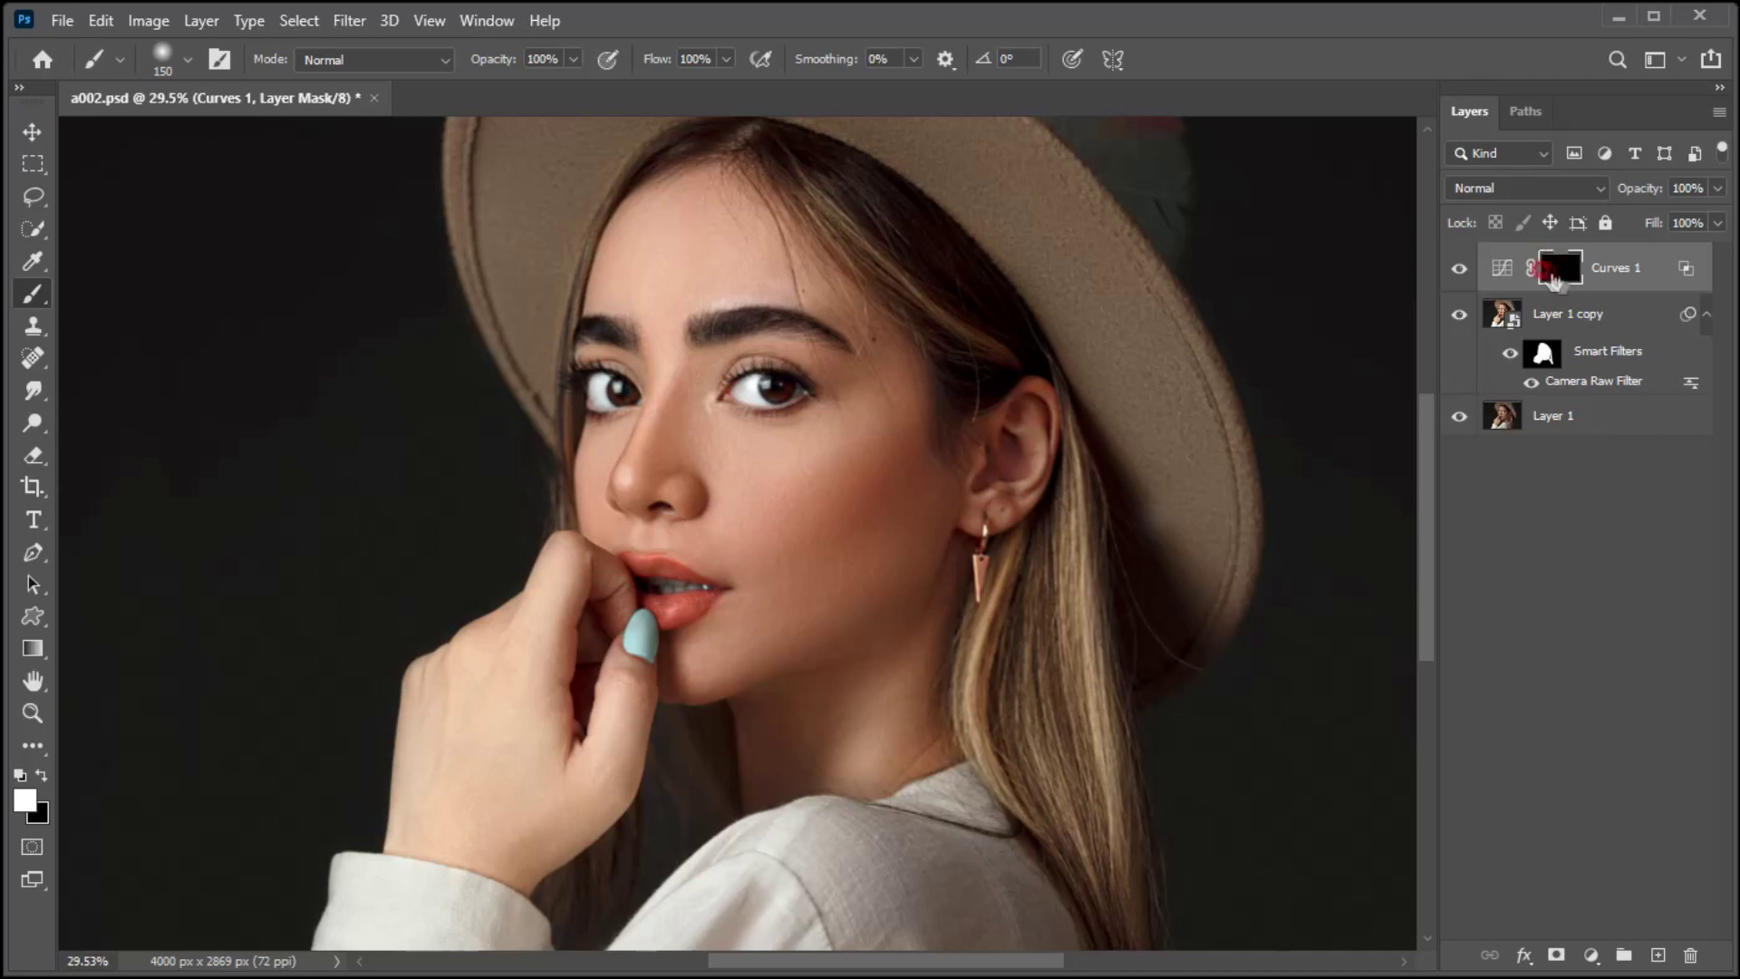
pyautogui.click(695, 58)
pyautogui.click(658, 62)
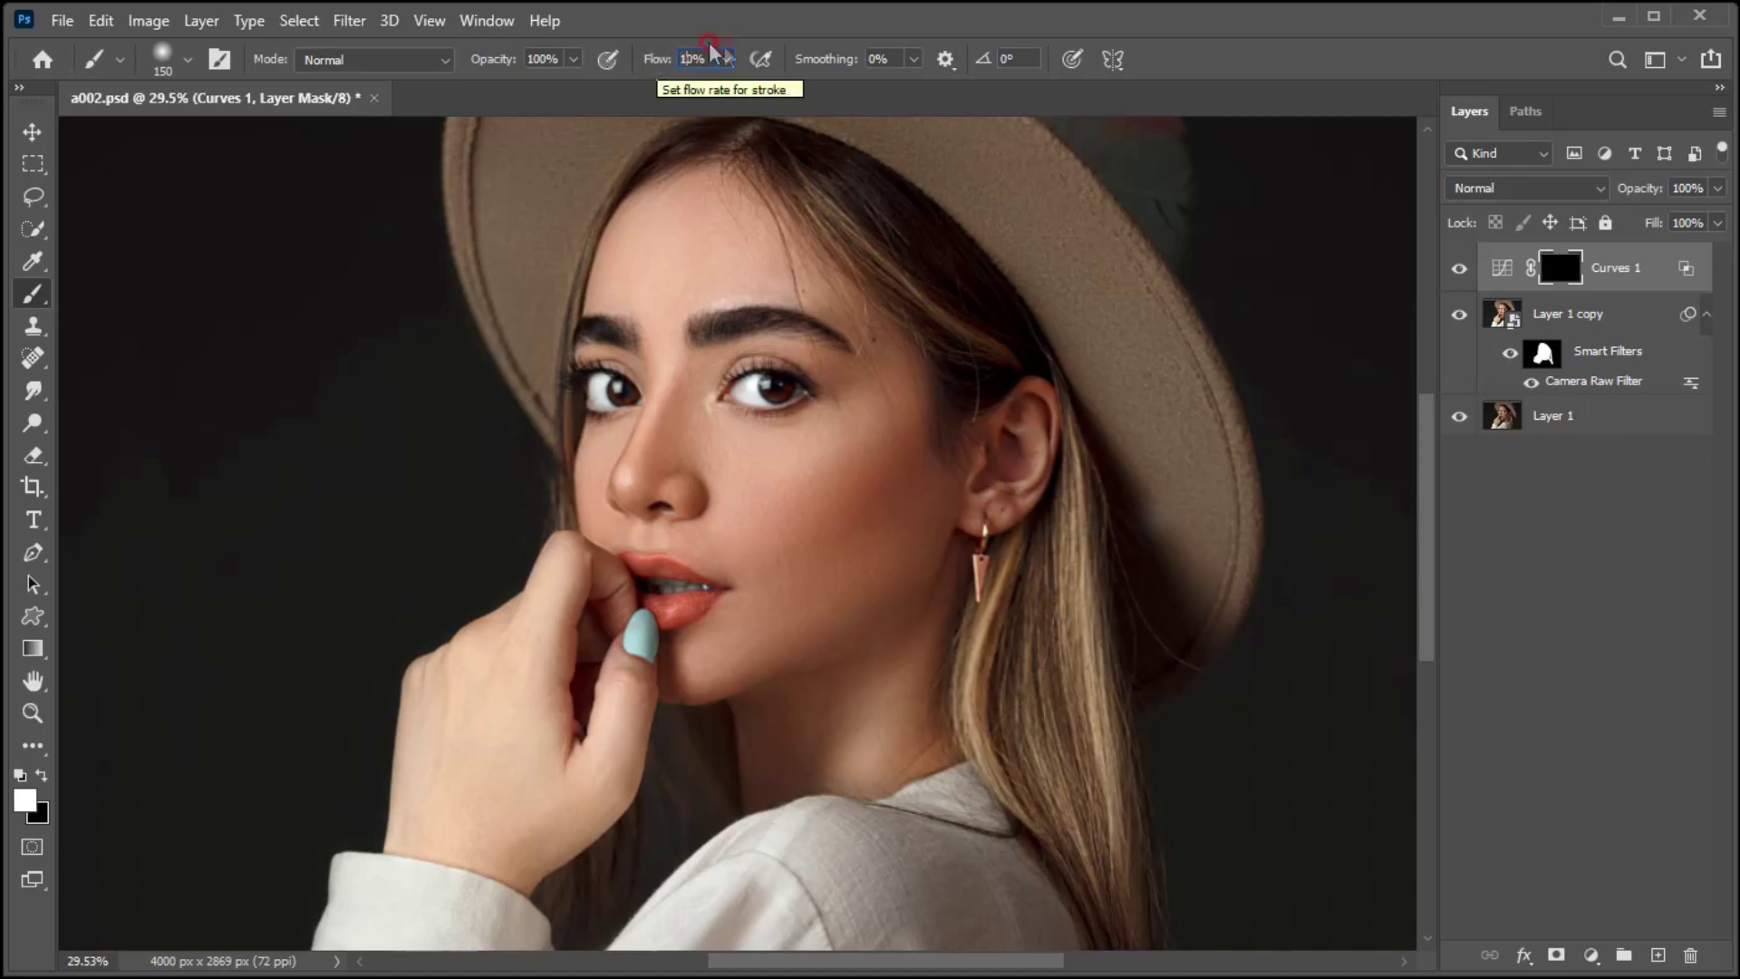
pyautogui.click(690, 54)
pyautogui.click(23, 797)
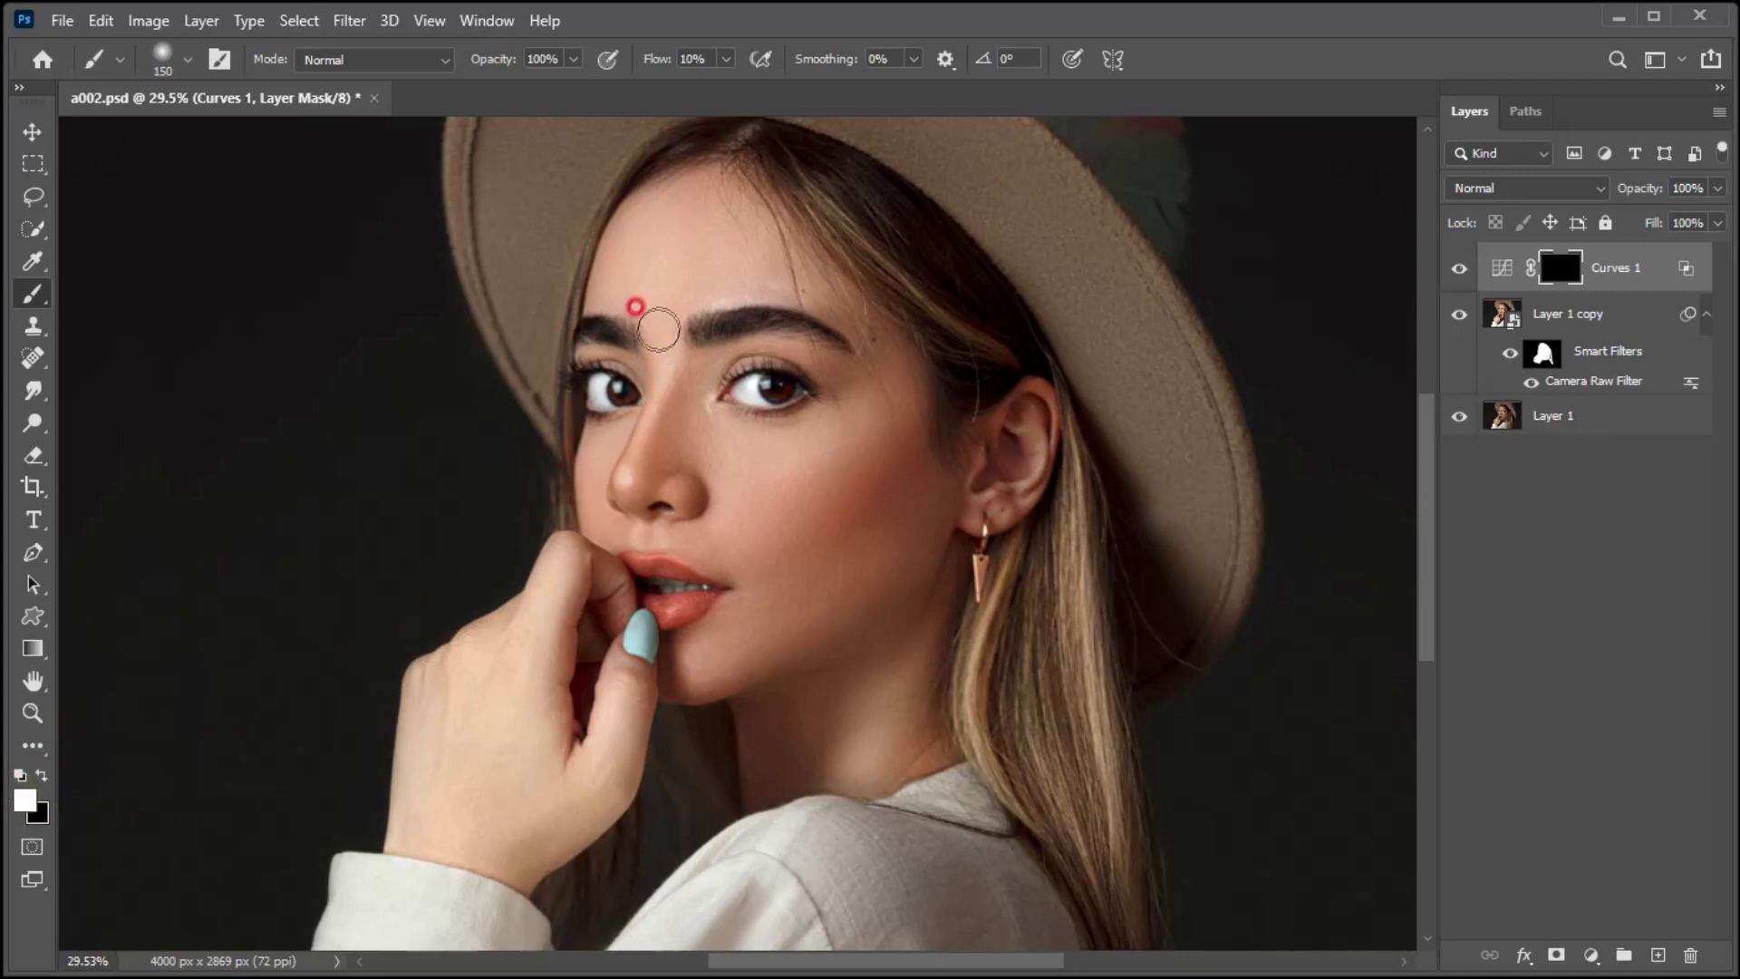
# Paint a soft white highlight onto the centre of the forehead on the Curves 1 mask with an enlarged brush
pyautogui.press(']')
pyautogui.press(']')
pyautogui.press(']')
pyautogui.press(']')
pyautogui.press(']')
pyautogui.moveTo(740, 253)
pyautogui.mouseDown()
pyautogui.moveTo(803, 296)
pyautogui.moveTo(764, 271)
pyautogui.mouseUp()
# Paint white highlights along the bridge of the nose and near the brow on the Curves 1 mask with a 70 px brush
pyautogui.press('[')
pyautogui.press('[')
pyautogui.press('[')
pyautogui.press('[')
pyautogui.press('[')
pyautogui.press('[')
pyautogui.press('[')
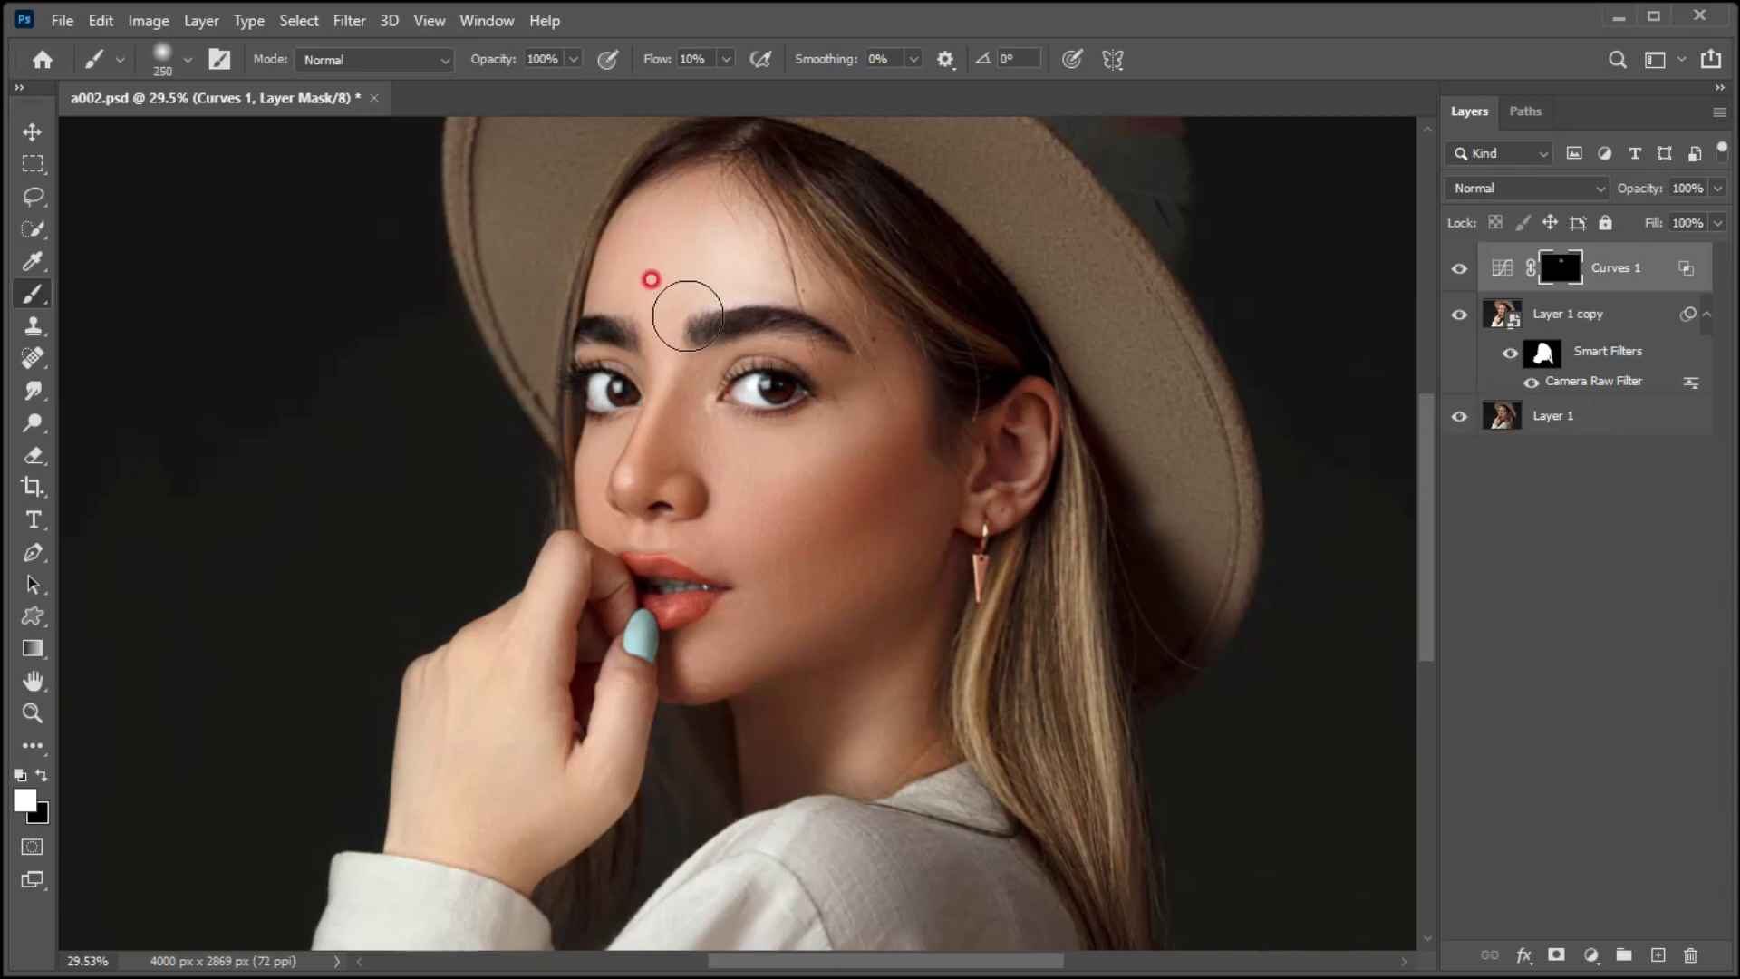
pyautogui.moveTo(665, 372)
pyautogui.mouseDown()
pyautogui.moveTo(620, 382)
pyautogui.moveTo(627, 470)
pyautogui.mouseUp()
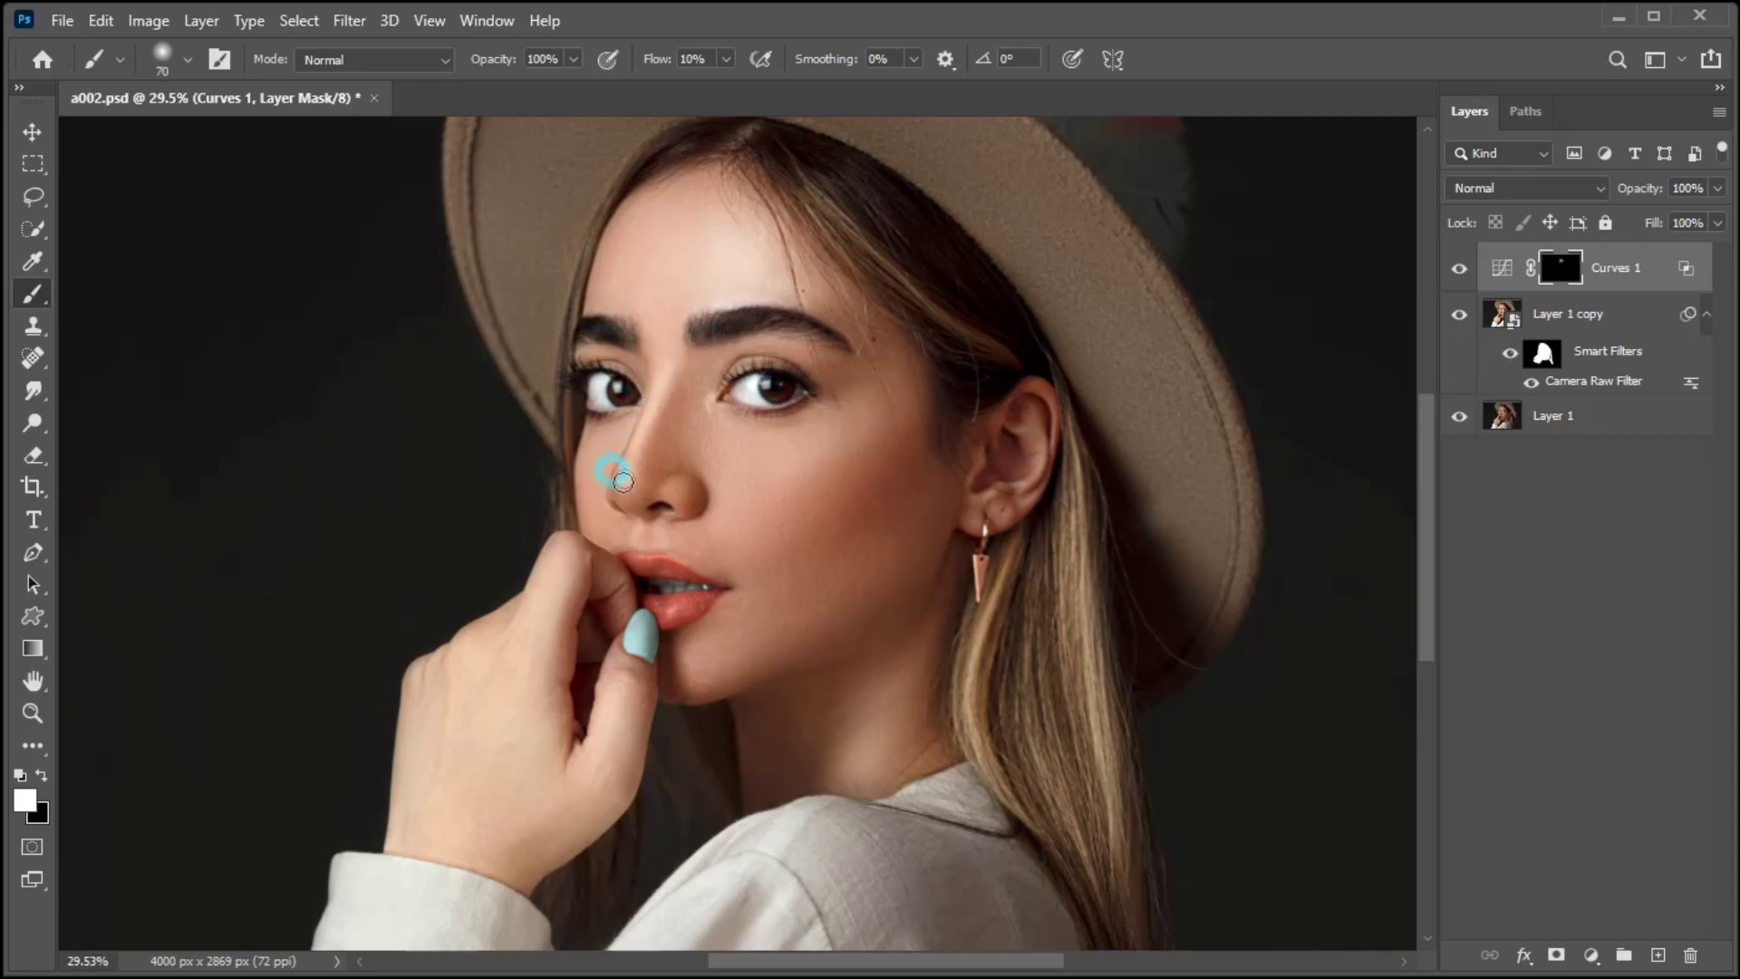
pyautogui.moveTo(659, 388)
pyautogui.mouseDown()
pyautogui.moveTo(734, 303)
pyautogui.moveTo(634, 317)
pyautogui.mouseUp()
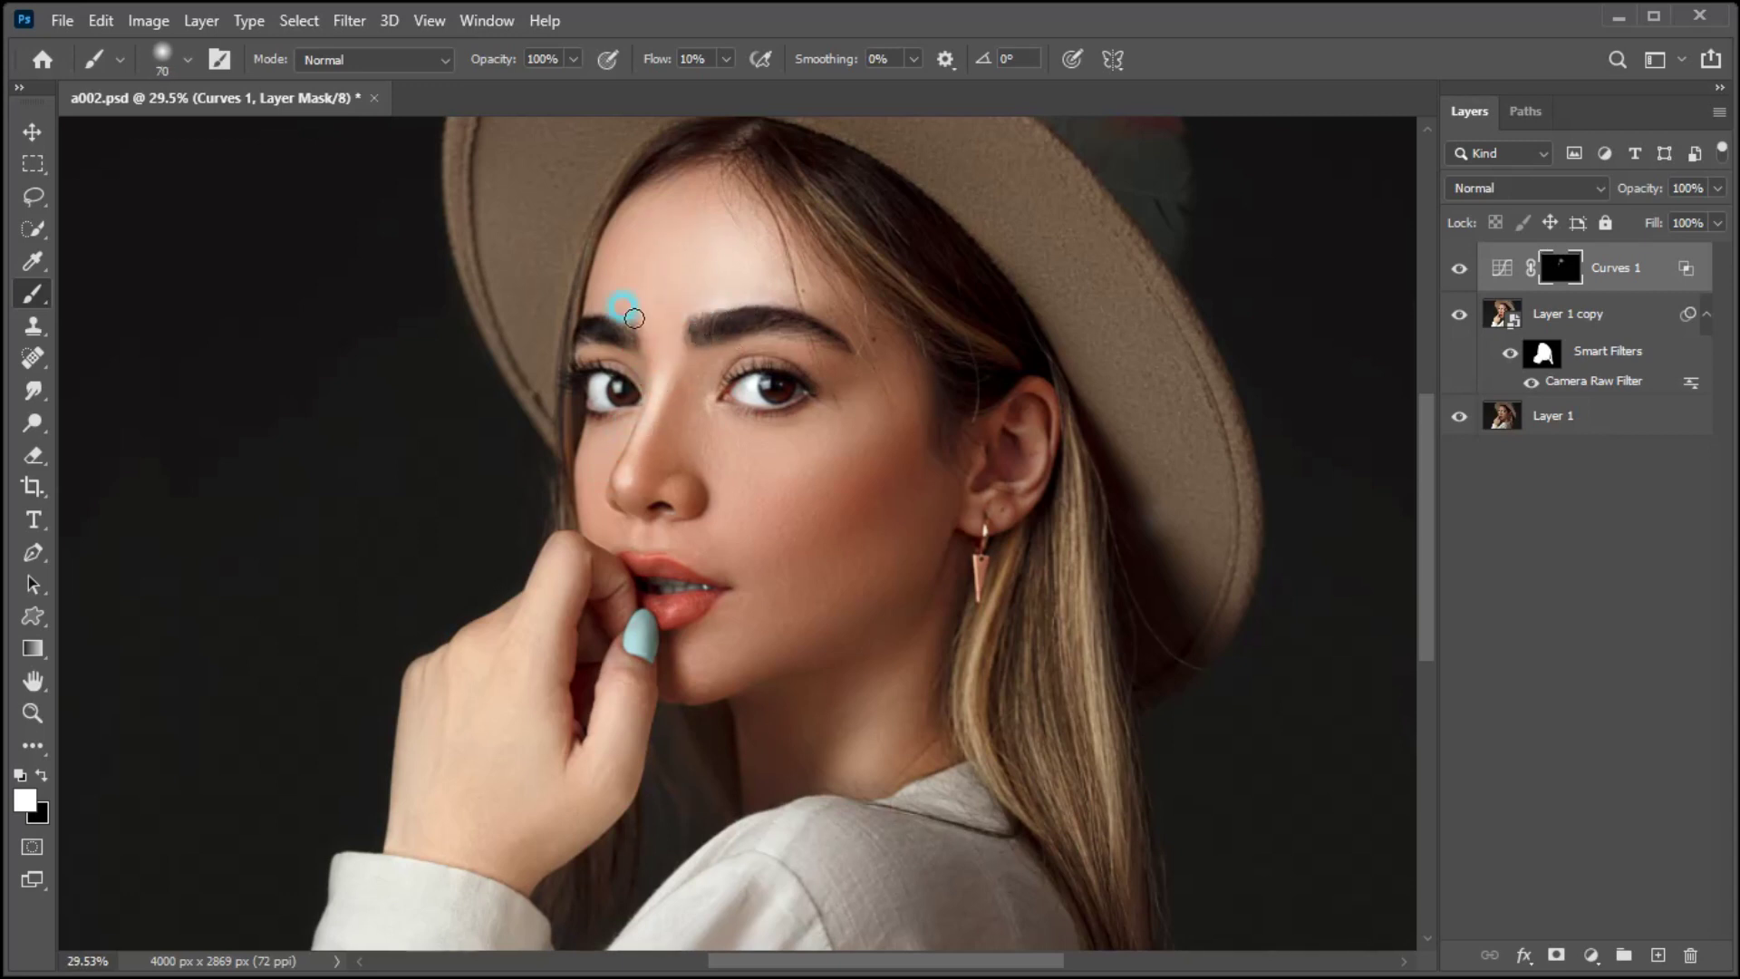
# Enlarge the brush and paint white highlights on the cheek below the eye on the Curves 1 mask
pyautogui.press(']')
pyautogui.press(']')
pyautogui.press(']')
pyautogui.press(']')
pyautogui.press(']')
pyautogui.press(']')
pyautogui.press(']')
pyautogui.press(']')
pyautogui.moveTo(792, 429)
pyautogui.mouseDown()
pyautogui.moveTo(853, 423)
pyautogui.moveTo(814, 482)
pyautogui.moveTo(853, 472)
pyautogui.moveTo(787, 502)
pyautogui.moveTo(715, 661)
pyautogui.moveTo(676, 622)
pyautogui.moveTo(690, 607)
pyautogui.moveTo(649, 608)
pyautogui.moveTo(674, 585)
pyautogui.moveTo(649, 572)
pyautogui.moveTo(703, 588)
pyautogui.moveTo(629, 555)
pyautogui.mouseUp()
# Reduce the brush size and paint white highlights over the lips on the Curves 1 mask
pyautogui.press('[')
pyautogui.press('[')
pyautogui.press('[')
pyautogui.press('[')
pyautogui.press('[')
pyautogui.press('[')
pyautogui.moveTo(715, 595)
pyautogui.mouseDown()
pyautogui.moveTo(671, 601)
pyautogui.moveTo(730, 588)
pyautogui.moveTo(671, 573)
pyautogui.mouseUp()
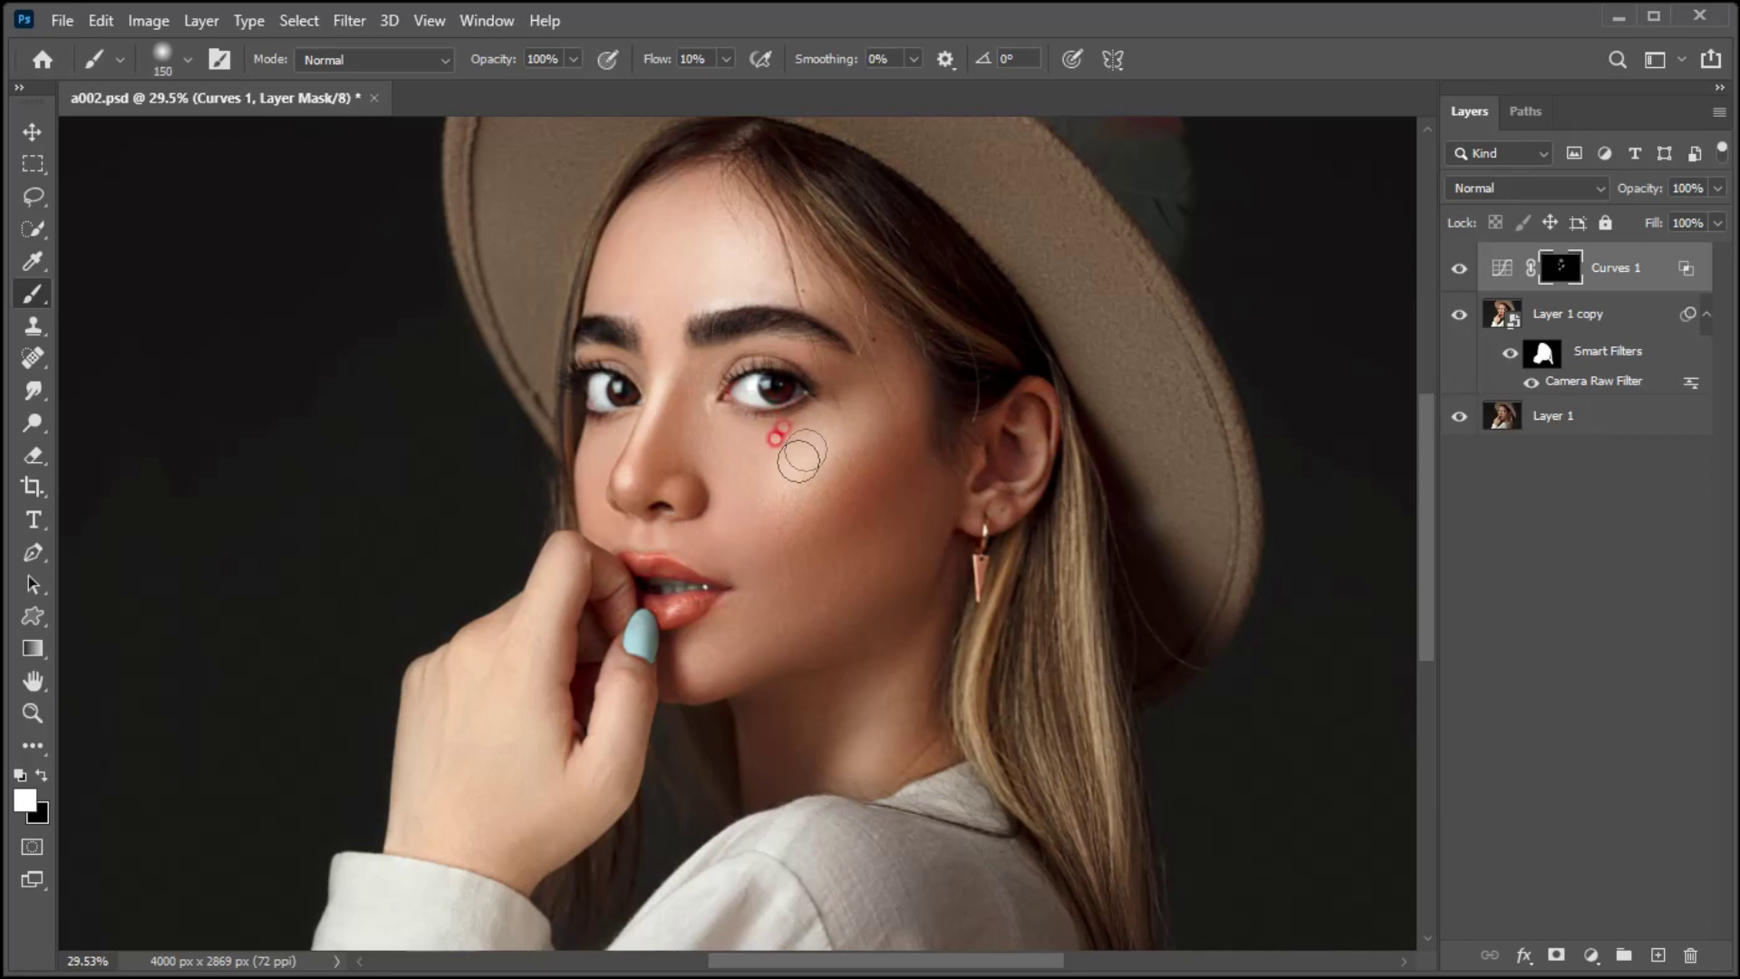
# Add a second Curves adjustment layer above Curves 1 and darken its RGB curve midpoint to input 124, output 42
pyautogui.click(1591, 955)
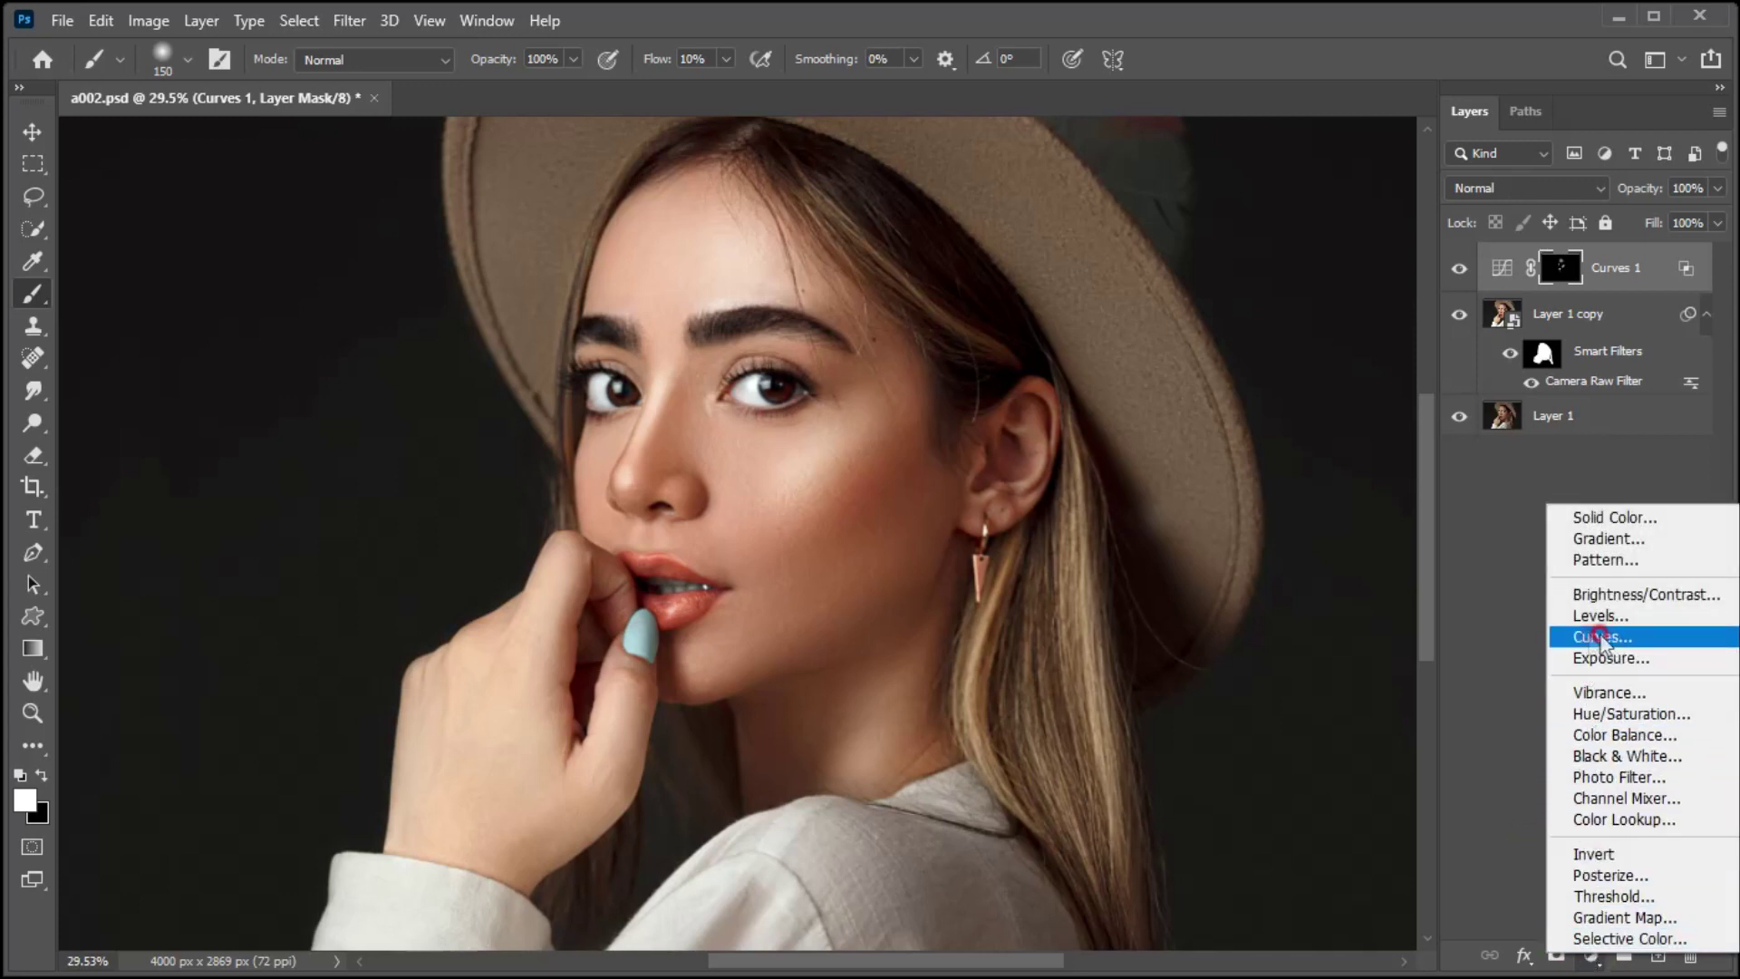
pyautogui.click(1595, 638)
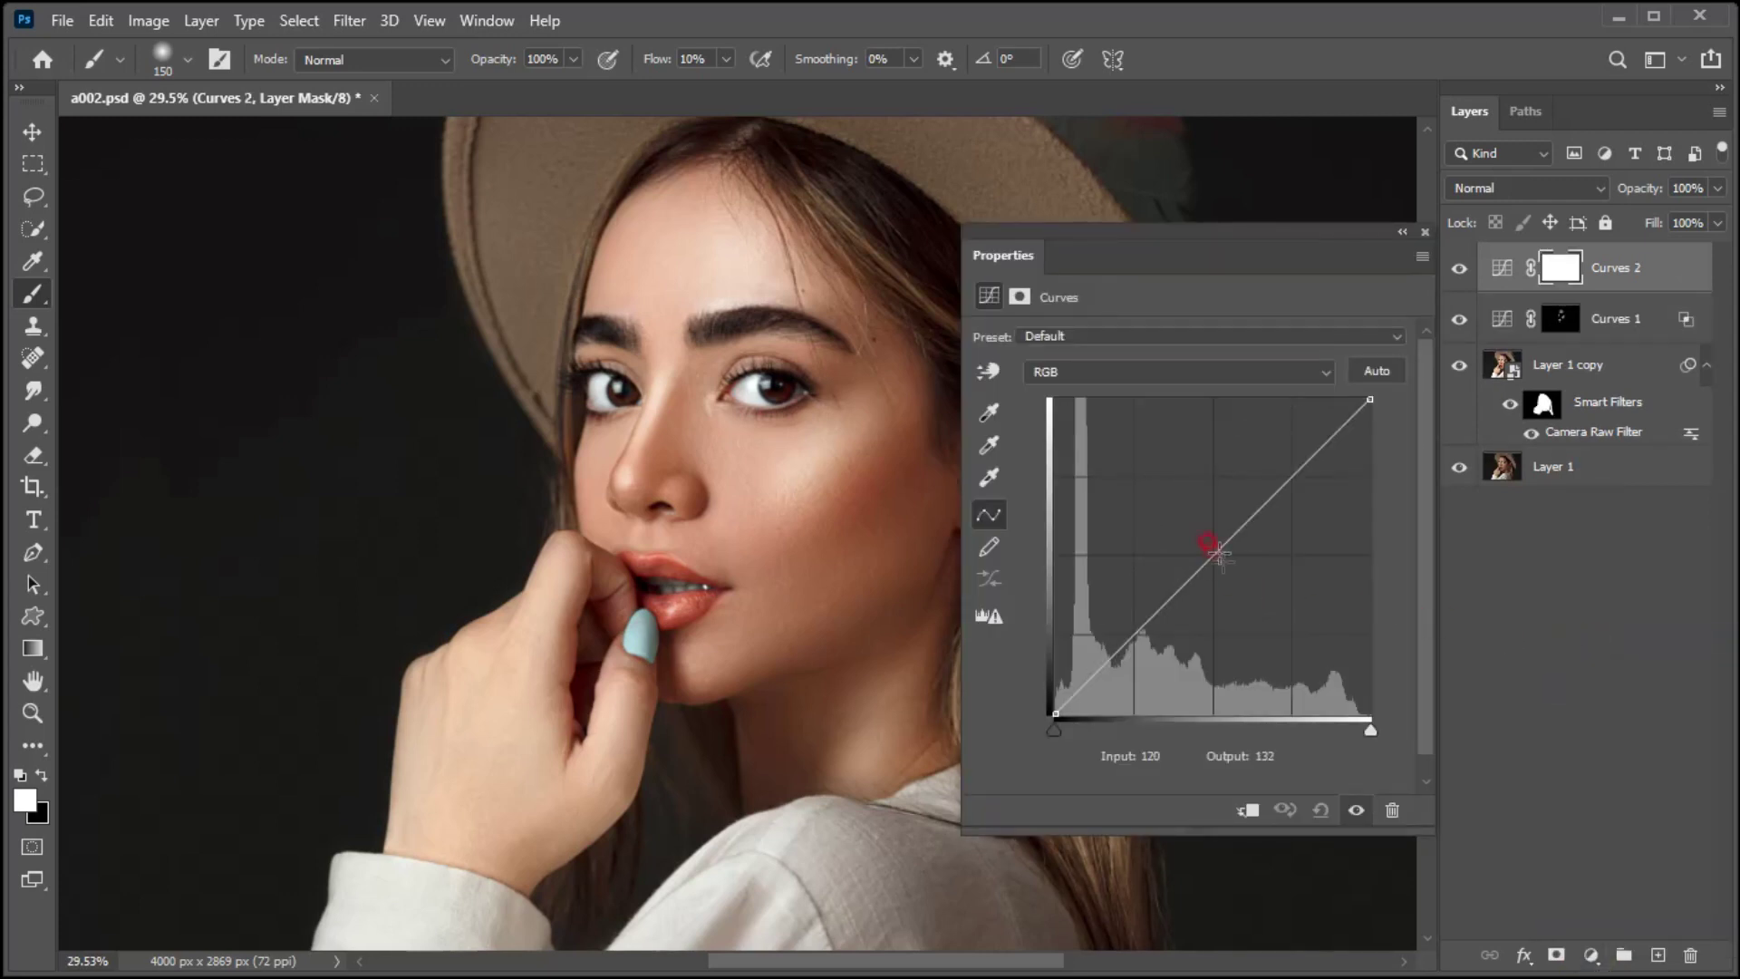
pyautogui.moveTo(1210, 552); pyautogui.dragTo(1210, 661)
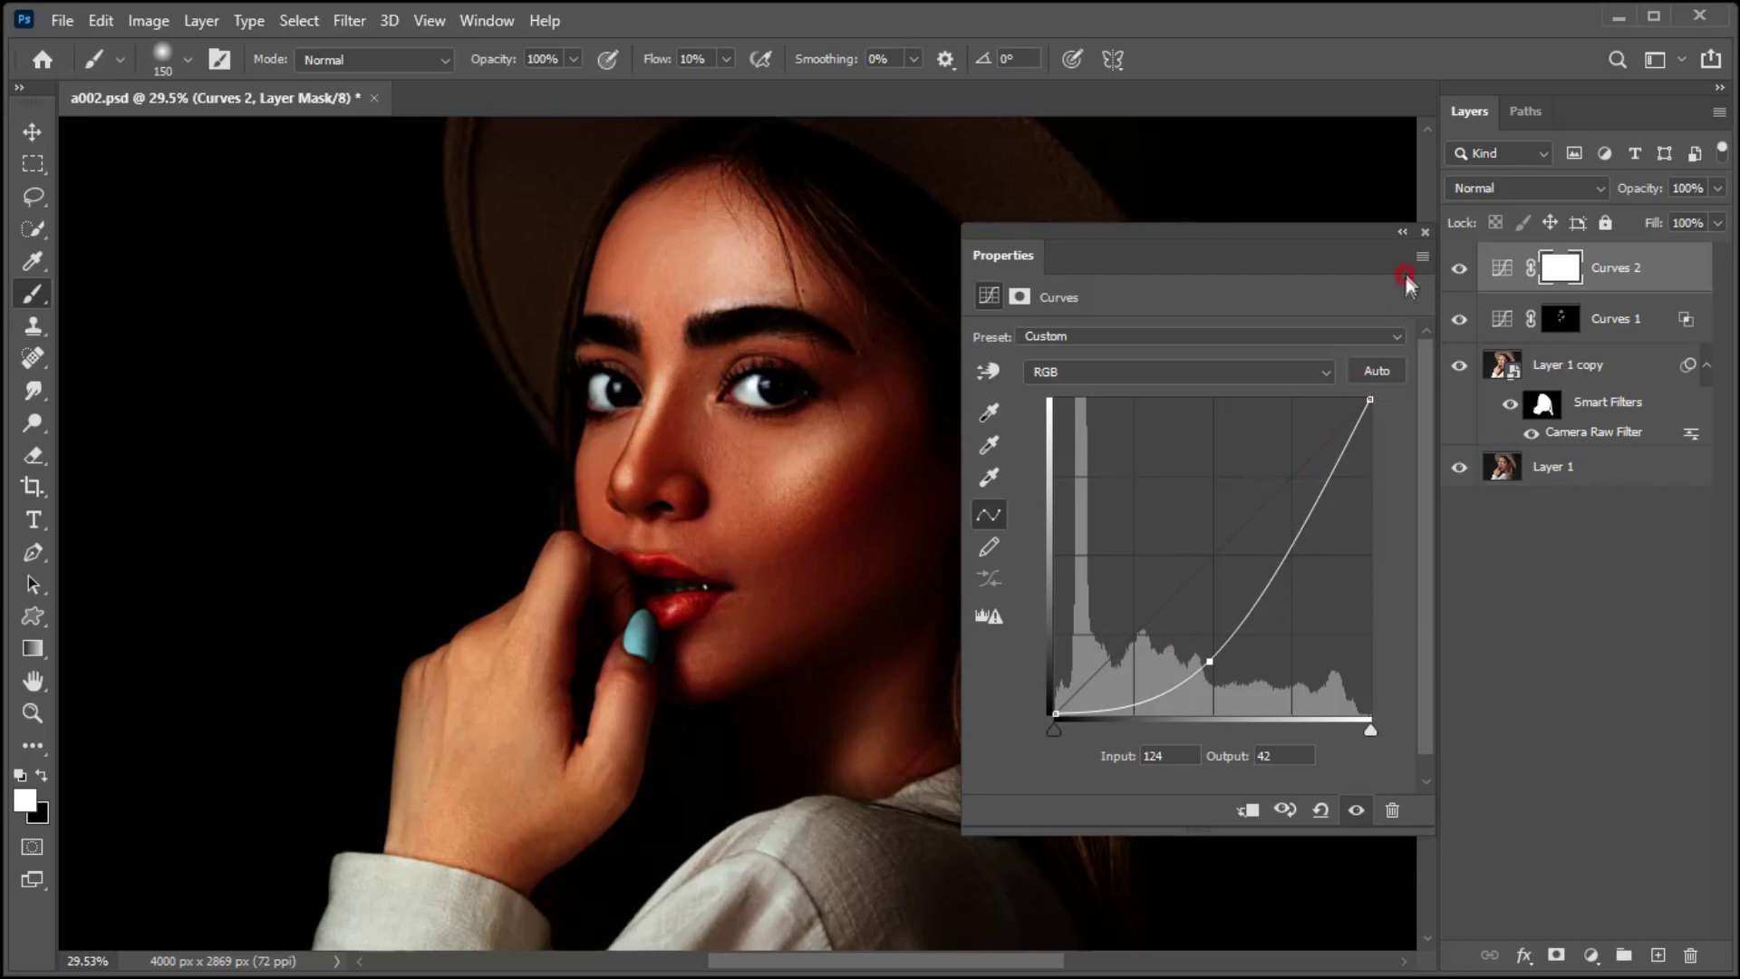
pyautogui.click(1420, 234)
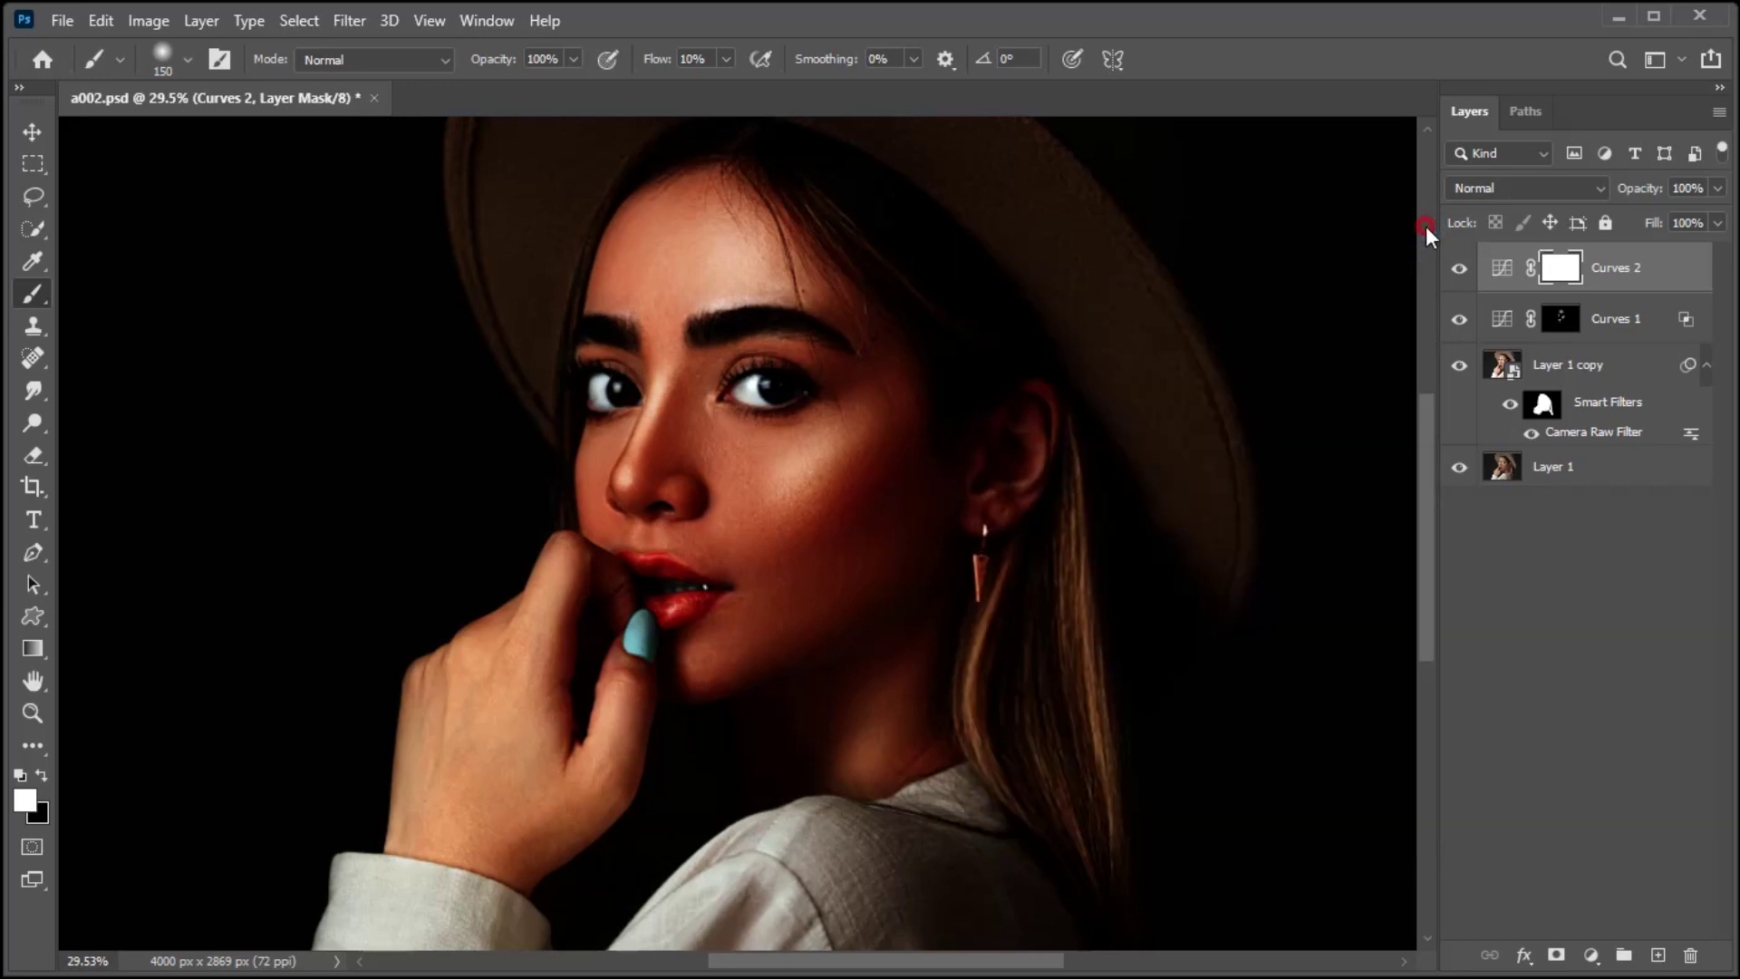
# In the Curves 2 blending options, split the Underlying Layer white Blend If slider to 78 / 149
pyautogui.rightClick(1597, 267)
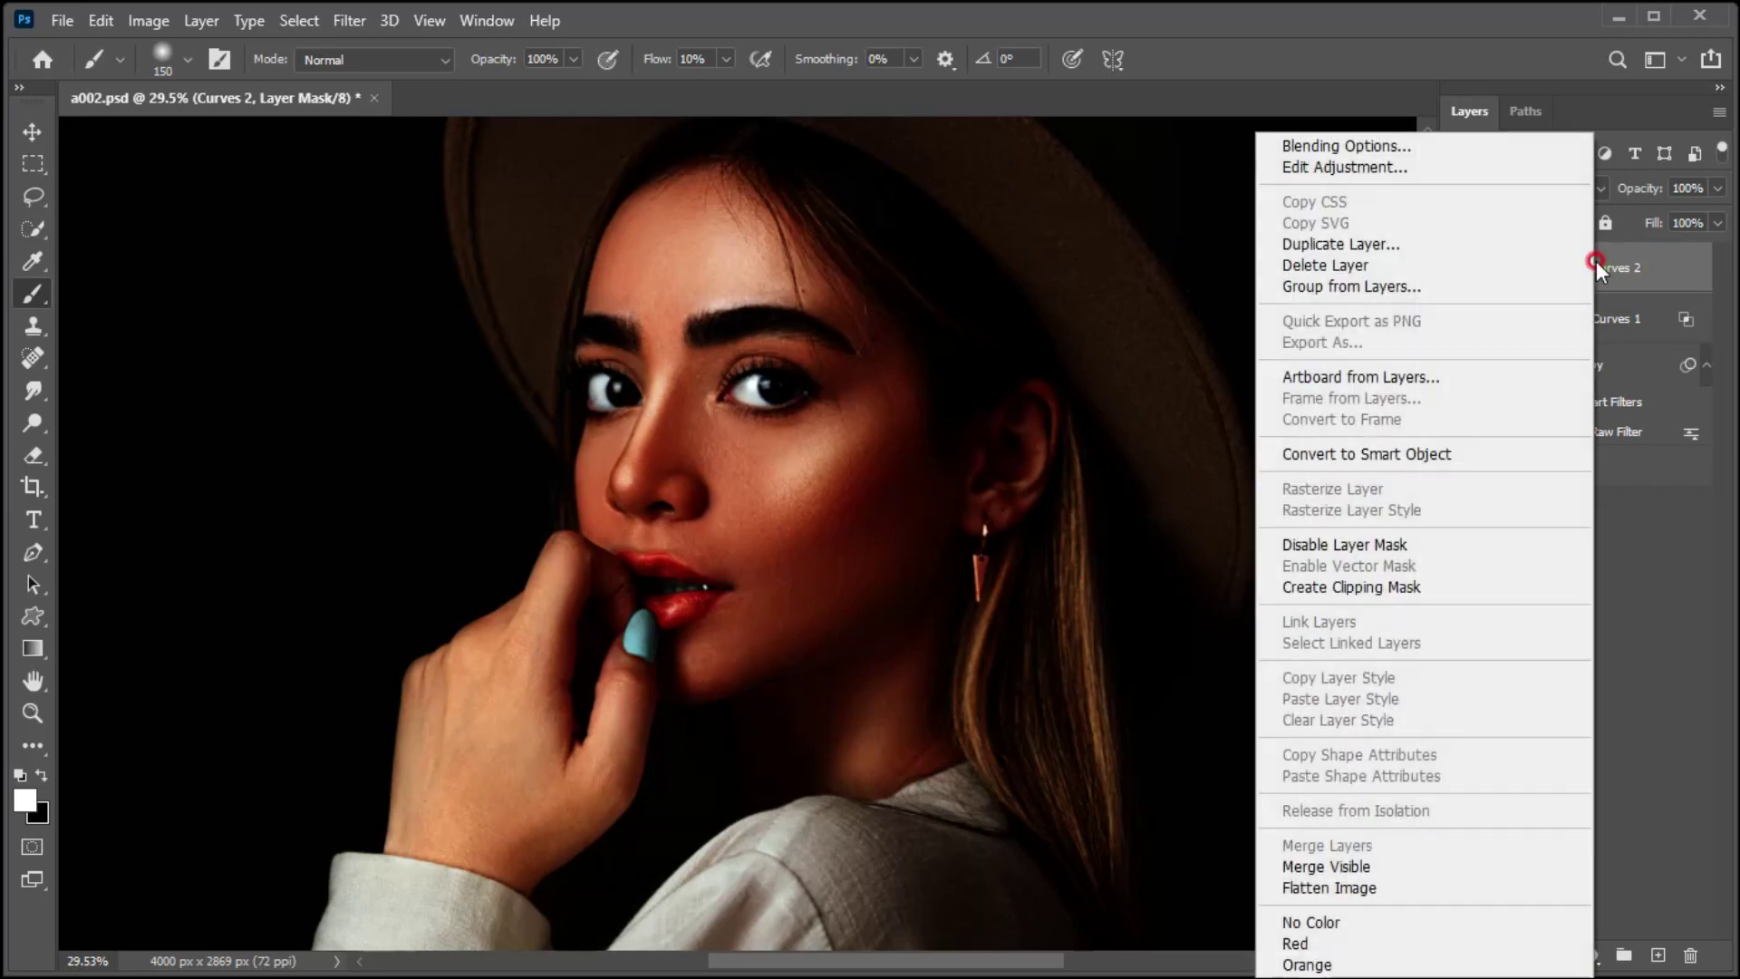
pyautogui.click(1367, 145)
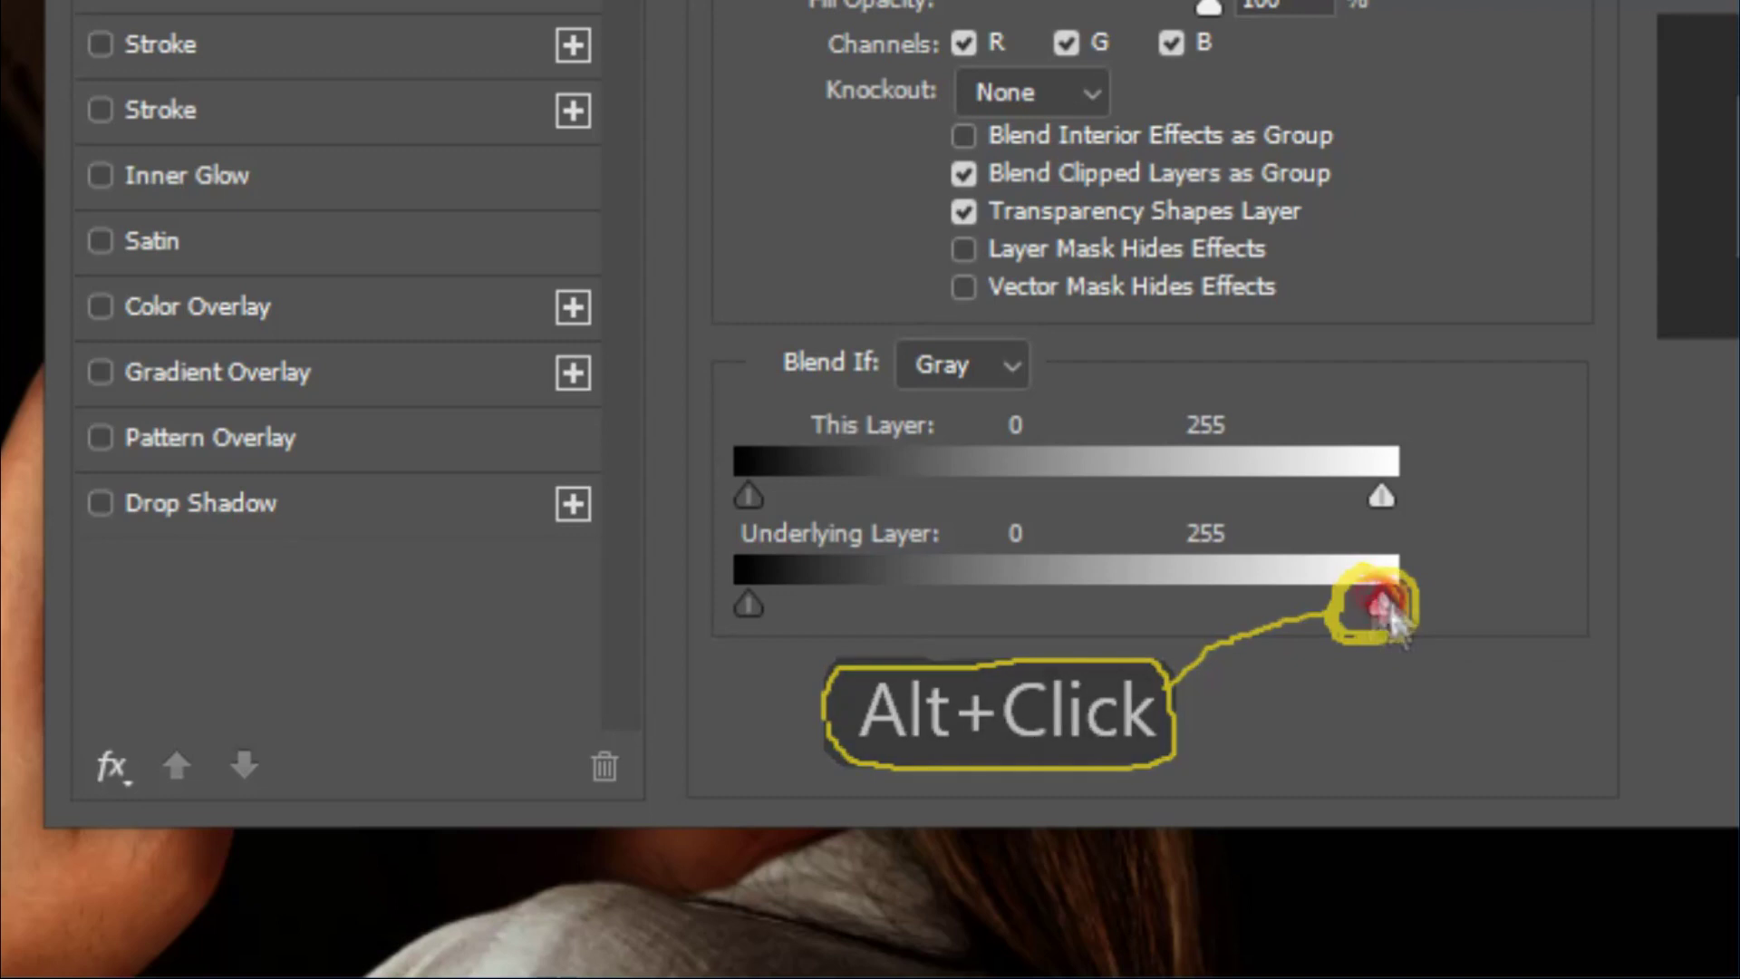
pyautogui.press('alt')
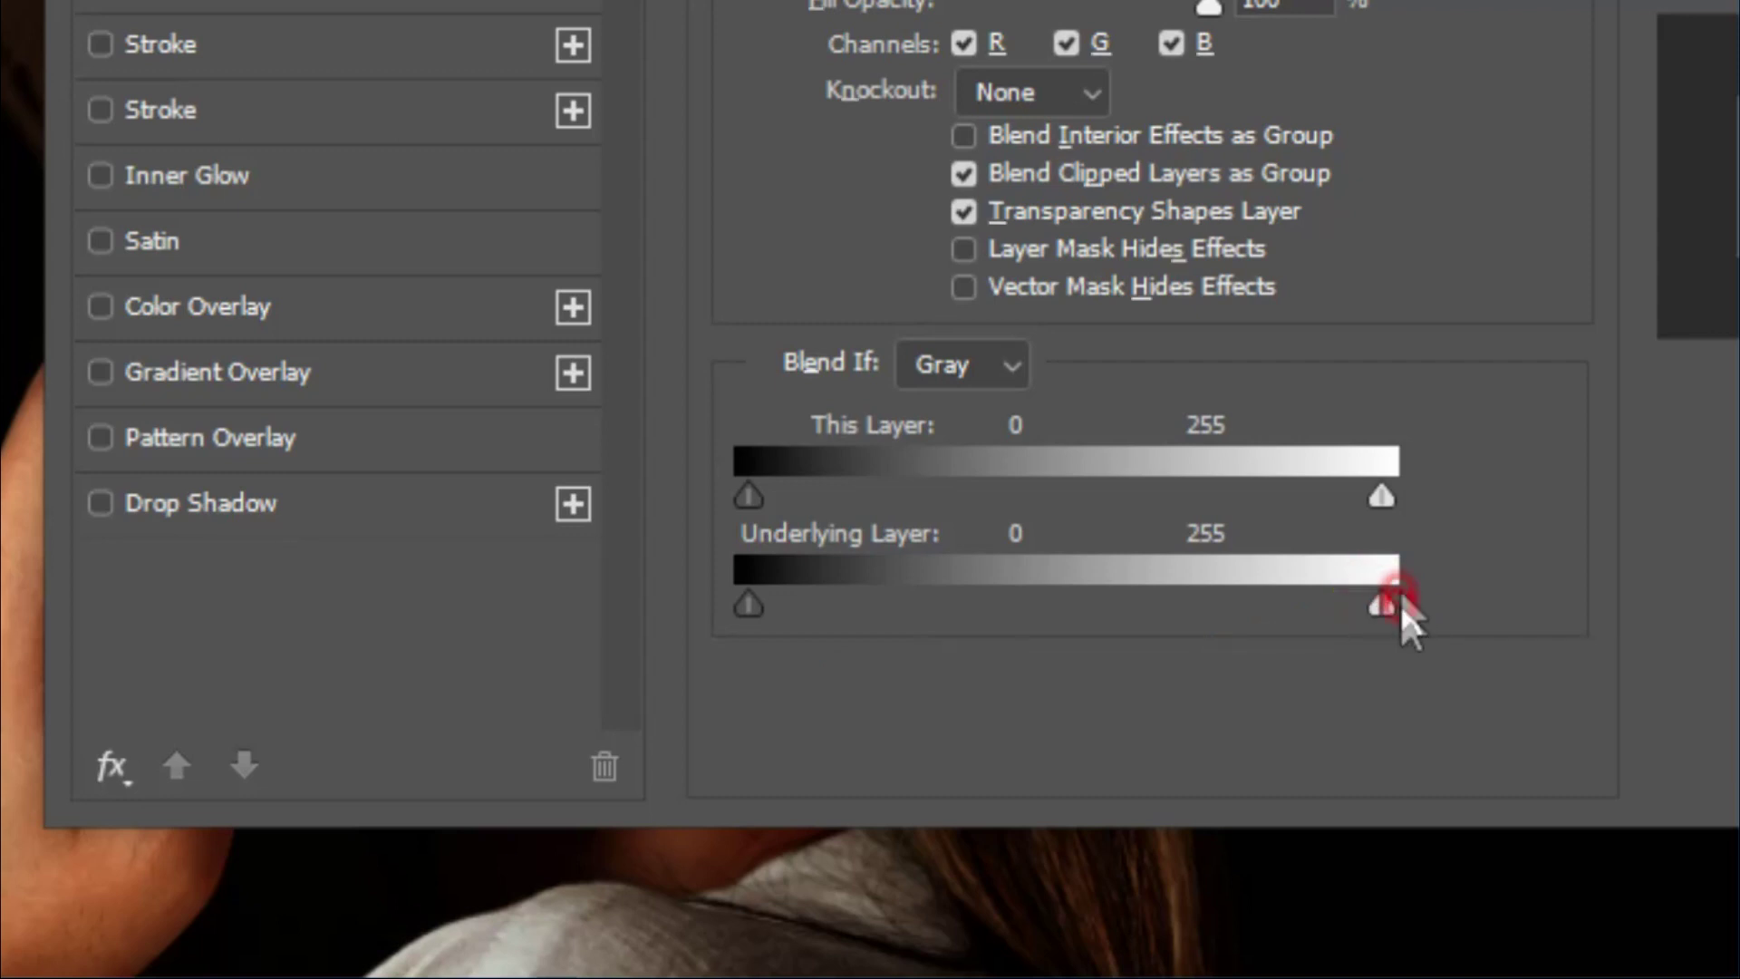
pyautogui.moveTo(1362, 602); pyautogui.dragTo(961, 605)
pyautogui.moveTo(1392, 606); pyautogui.dragTo(1129, 602)
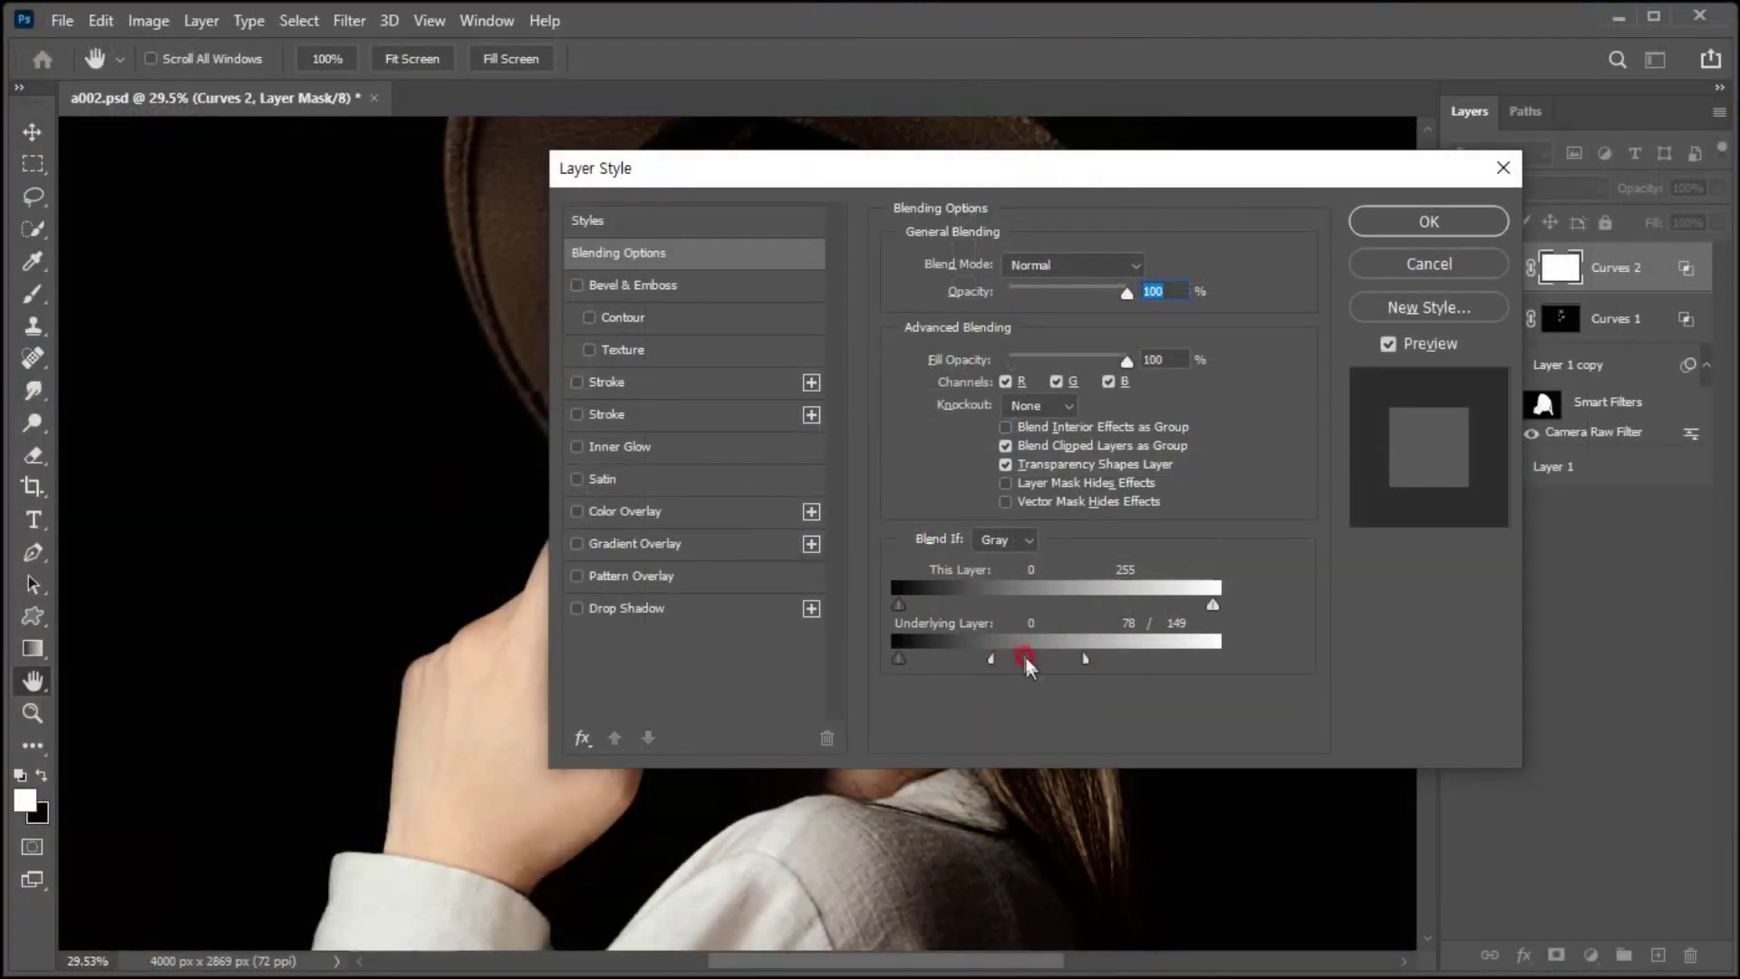
pyautogui.click(1418, 222)
# Invert the Curves 2 layer mask to black and activate the Brush tool
pyautogui.press('b')
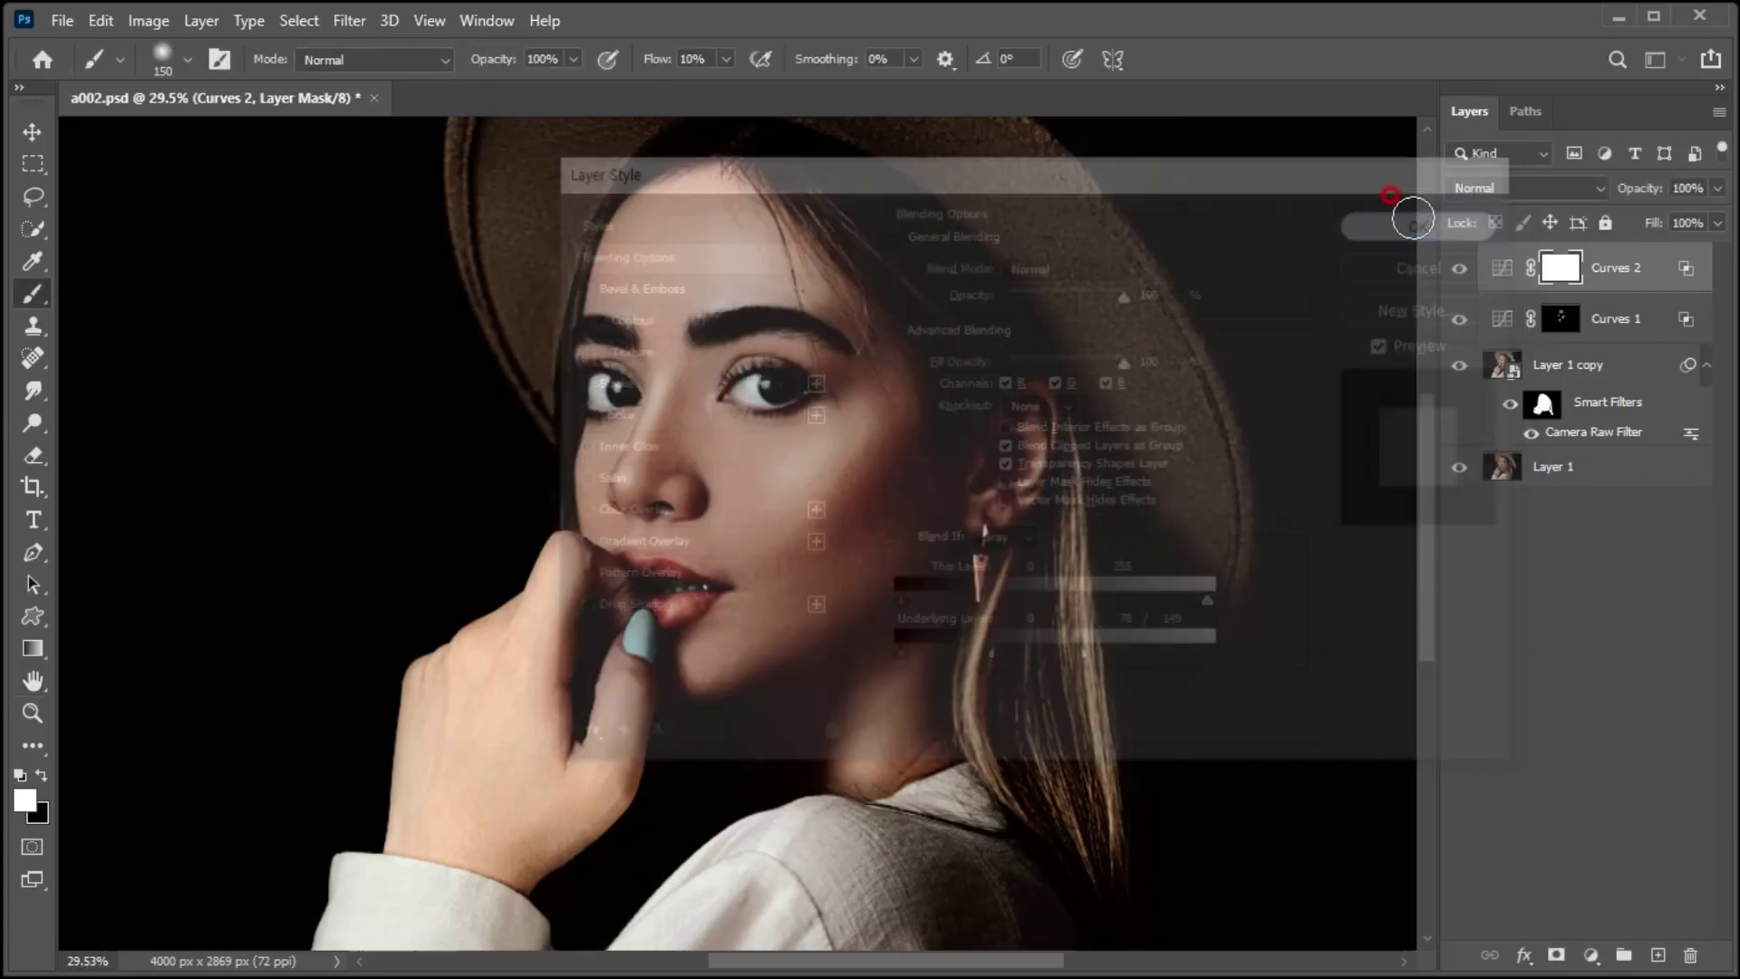
pyautogui.click(1556, 270)
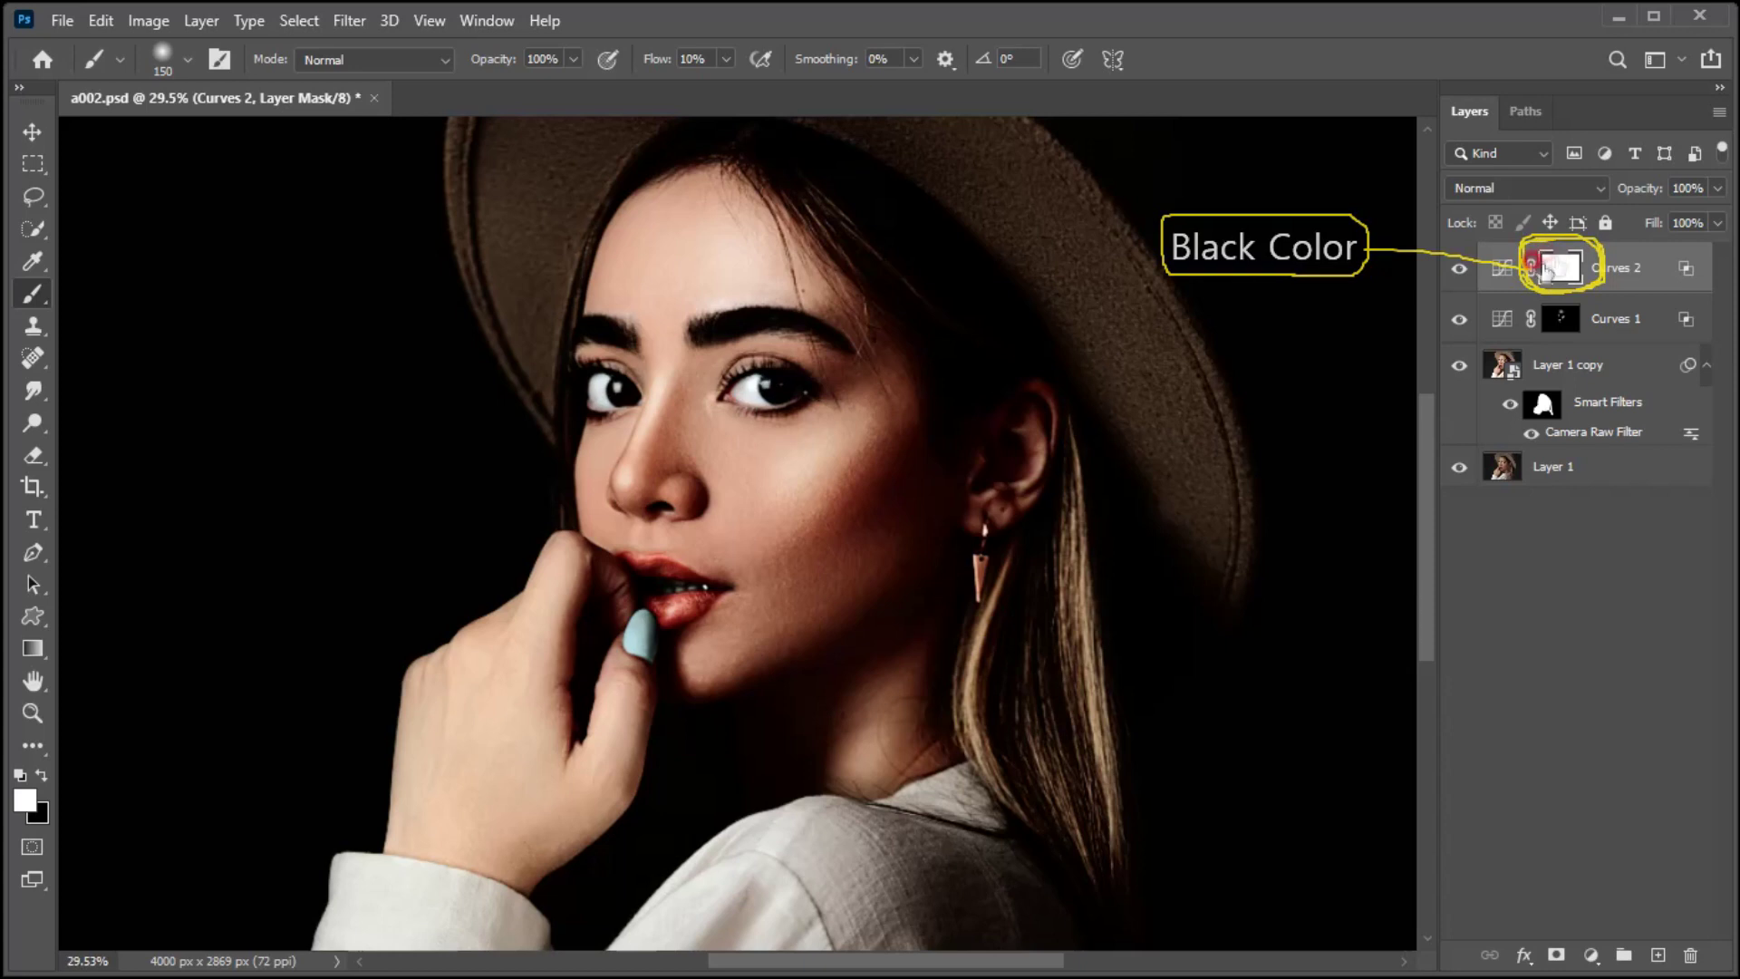
pyautogui.hotkey('ctrl', 'i')
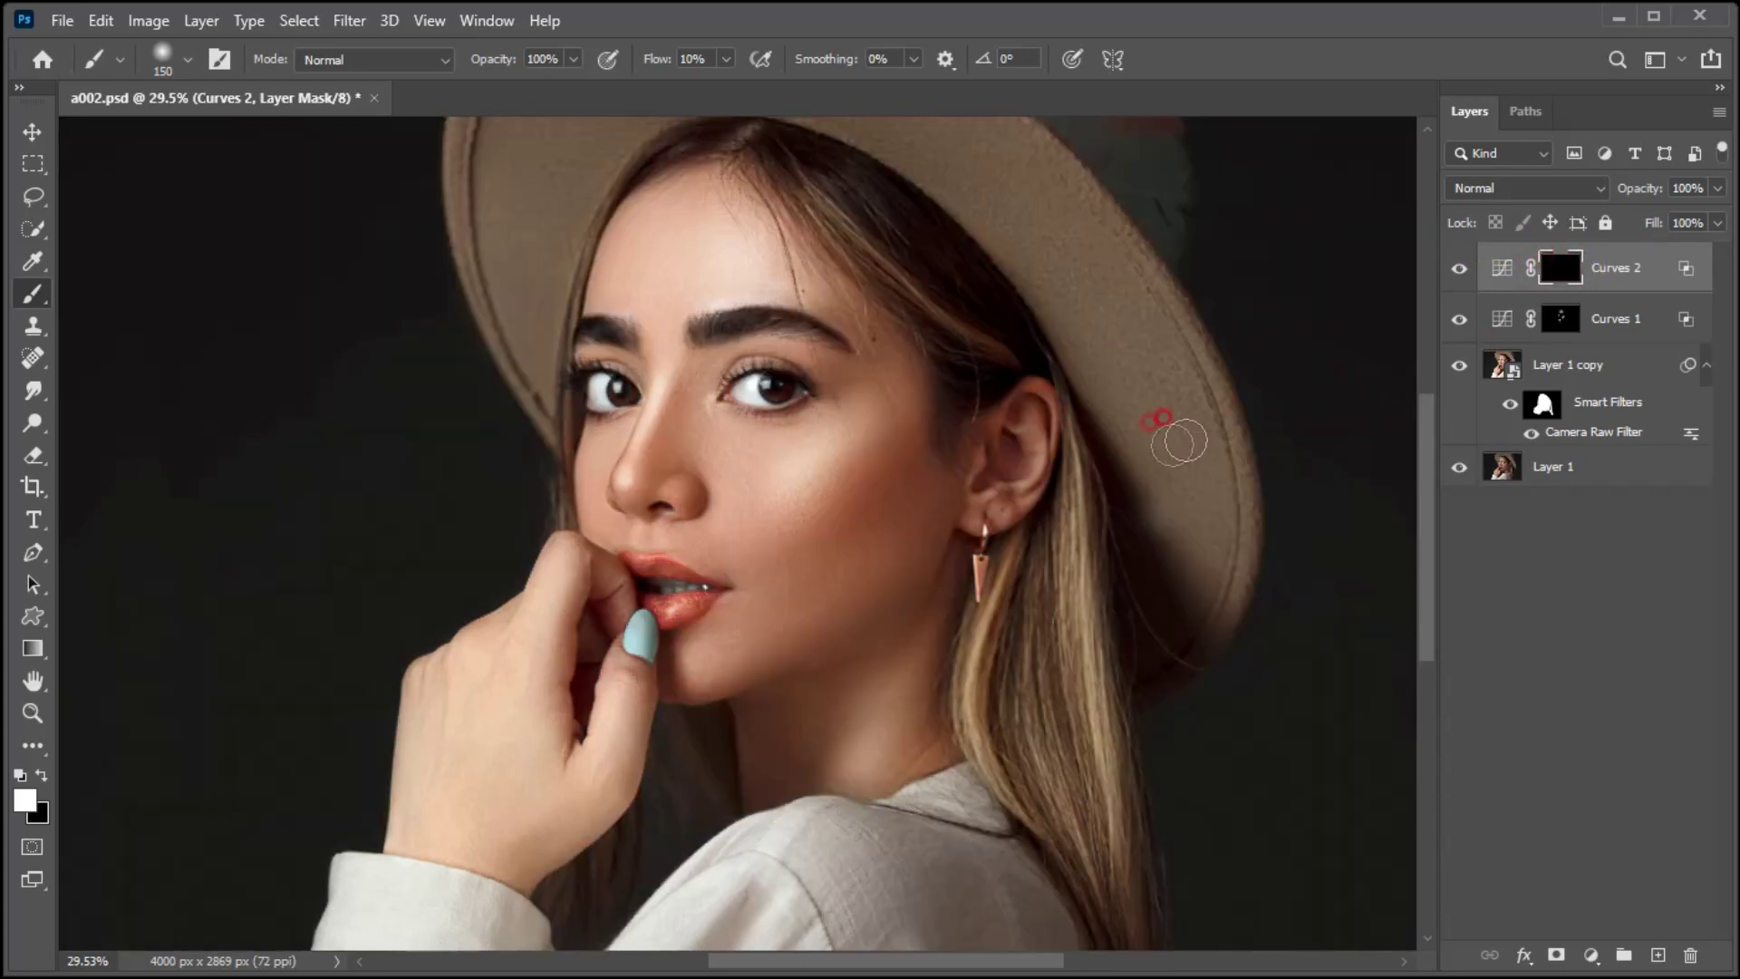
# Paint white contour shading along the outer cheek and in front of the ear on the Curves 2 mask with a 250 px brush
pyautogui.press(']')
pyautogui.press(']')
pyautogui.press(']')
pyautogui.moveTo(905, 464); pyautogui.dragTo(839, 531)
pyautogui.moveTo(906, 426)
pyautogui.mouseDown()
pyautogui.moveTo(856, 287)
pyautogui.moveTo(905, 457)
pyautogui.mouseUp()
pyautogui.moveTo(919, 385)
pyautogui.mouseDown()
pyautogui.moveTo(906, 468)
pyautogui.moveTo(847, 365)
pyautogui.moveTo(901, 398)
pyautogui.moveTo(935, 520)
pyautogui.moveTo(828, 652)
pyautogui.moveTo(892, 597)
pyautogui.moveTo(721, 695)
pyautogui.moveTo(1120, 587)
pyautogui.moveTo(1030, 578)
pyautogui.moveTo(975, 549)
pyautogui.moveTo(960, 446)
pyautogui.moveTo(951, 670)
pyautogui.moveTo(1028, 547)
pyautogui.mouseUp()
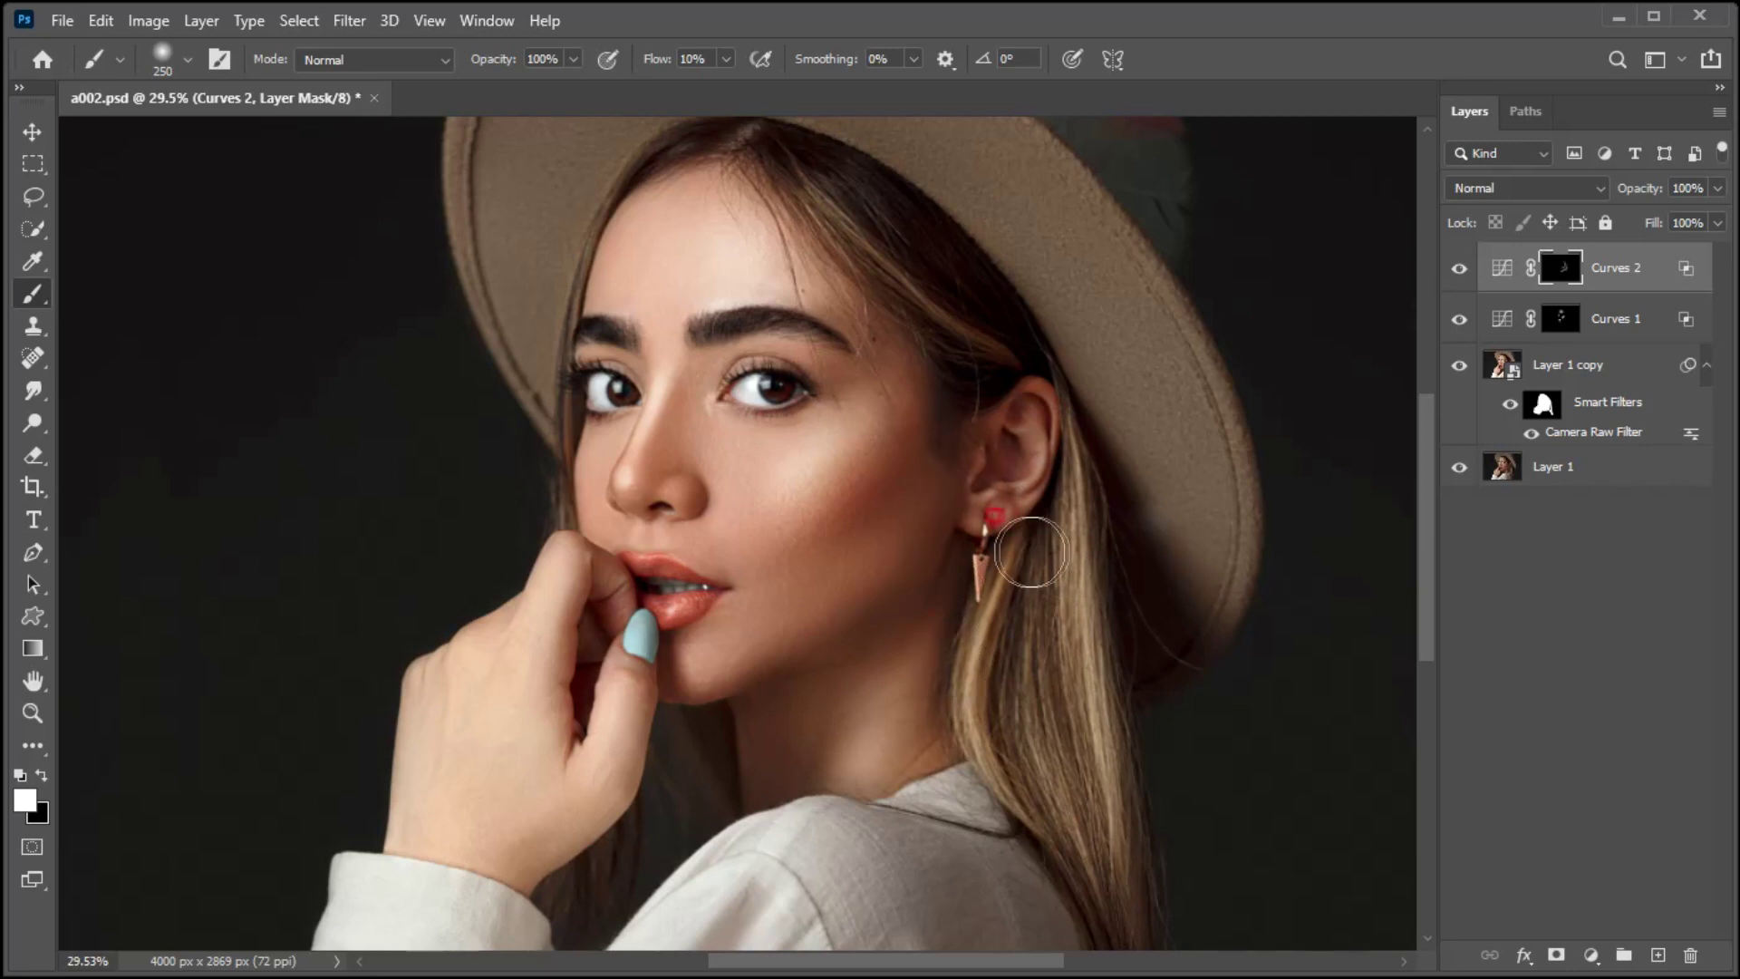
pyautogui.click(32, 131)
pyautogui.moveTo(843, 514)
pyautogui.mouseDown()
pyautogui.moveTo(766, 479)
pyautogui.moveTo(769, 435)
pyautogui.moveTo(838, 467)
pyautogui.moveTo(854, 502)
pyautogui.moveTo(787, 500)
pyautogui.moveTo(756, 473)
pyautogui.moveTo(770, 441)
pyautogui.moveTo(804, 478)
pyautogui.moveTo(777, 471)
pyautogui.moveTo(810, 451)
pyautogui.moveTo(819, 516)
pyautogui.moveTo(785, 484)
pyautogui.mouseUp()
# Add a Vibrance adjustment layer above Curves 2 and slightly raise its vibrance and saturation
pyautogui.click(1590, 954)
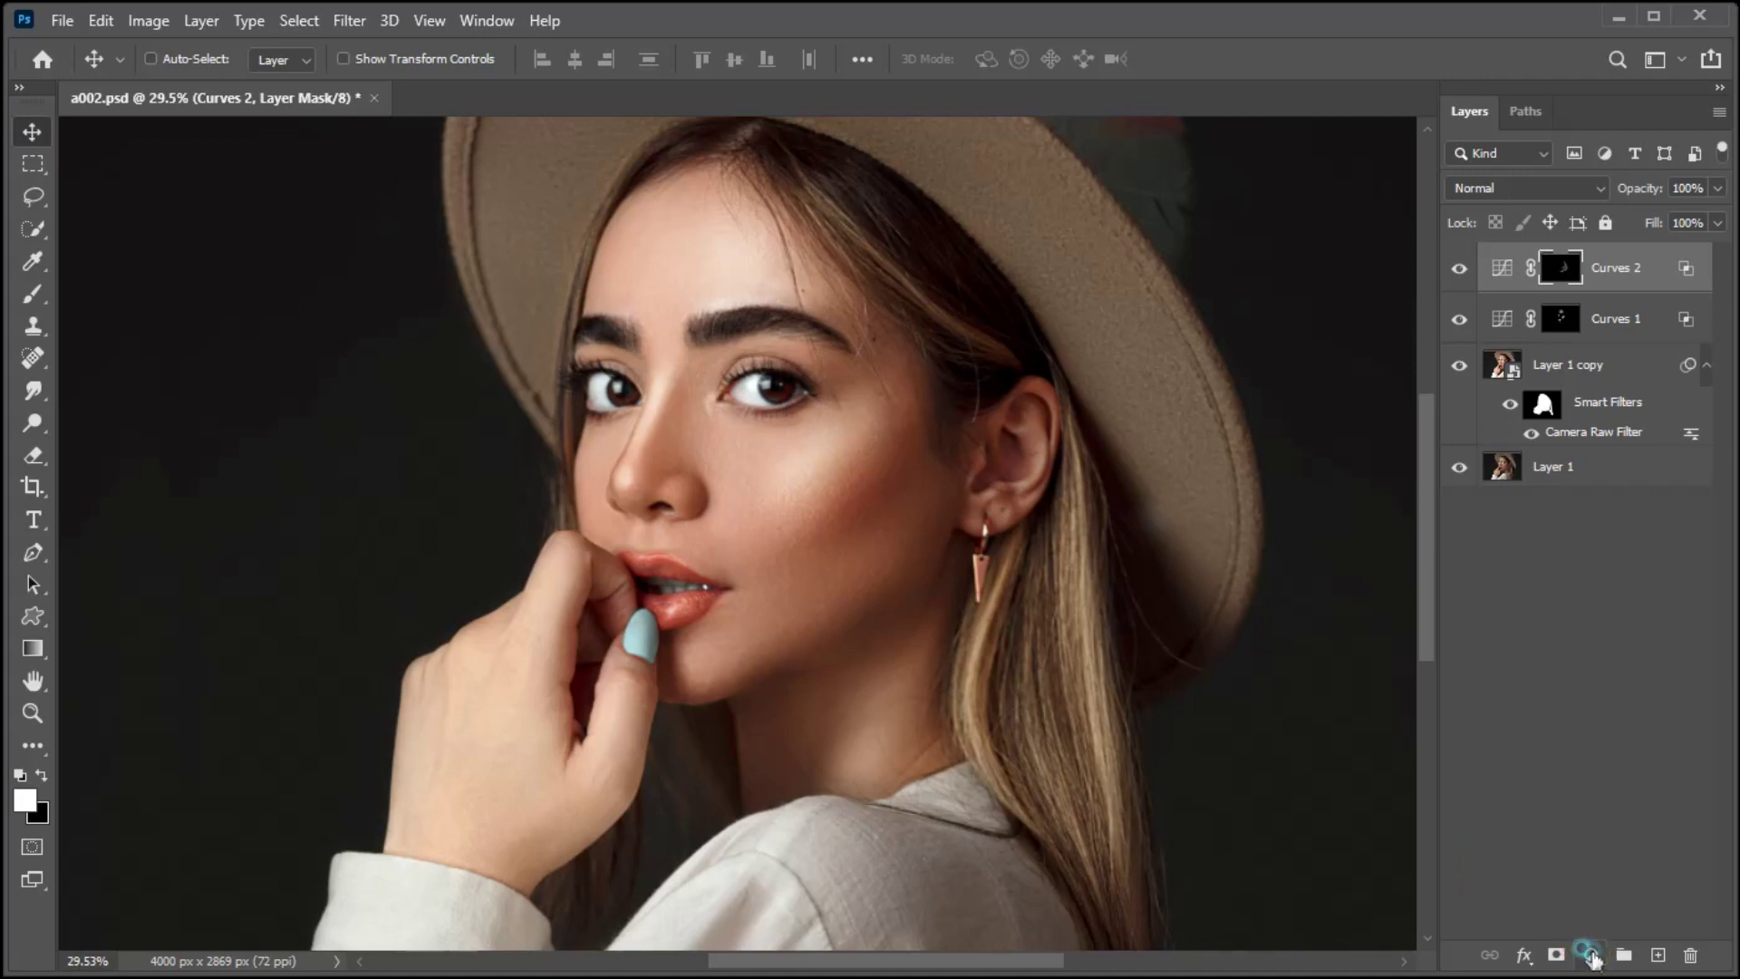
pyautogui.click(1590, 955)
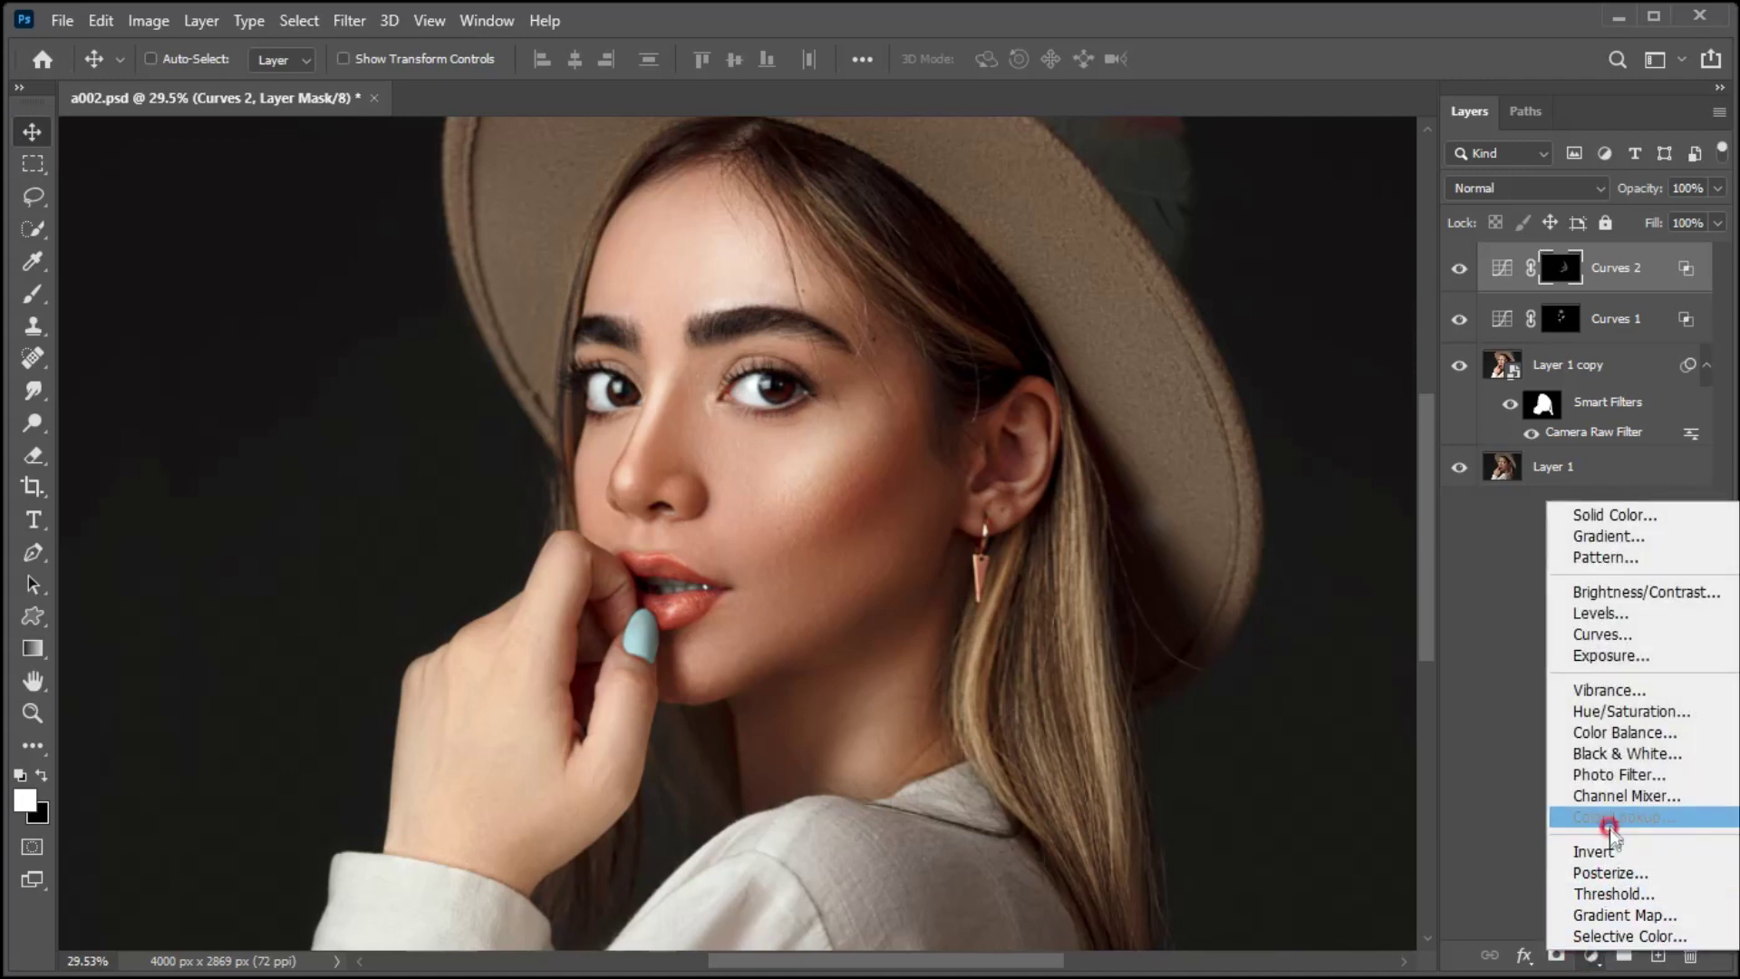
pyautogui.click(1597, 691)
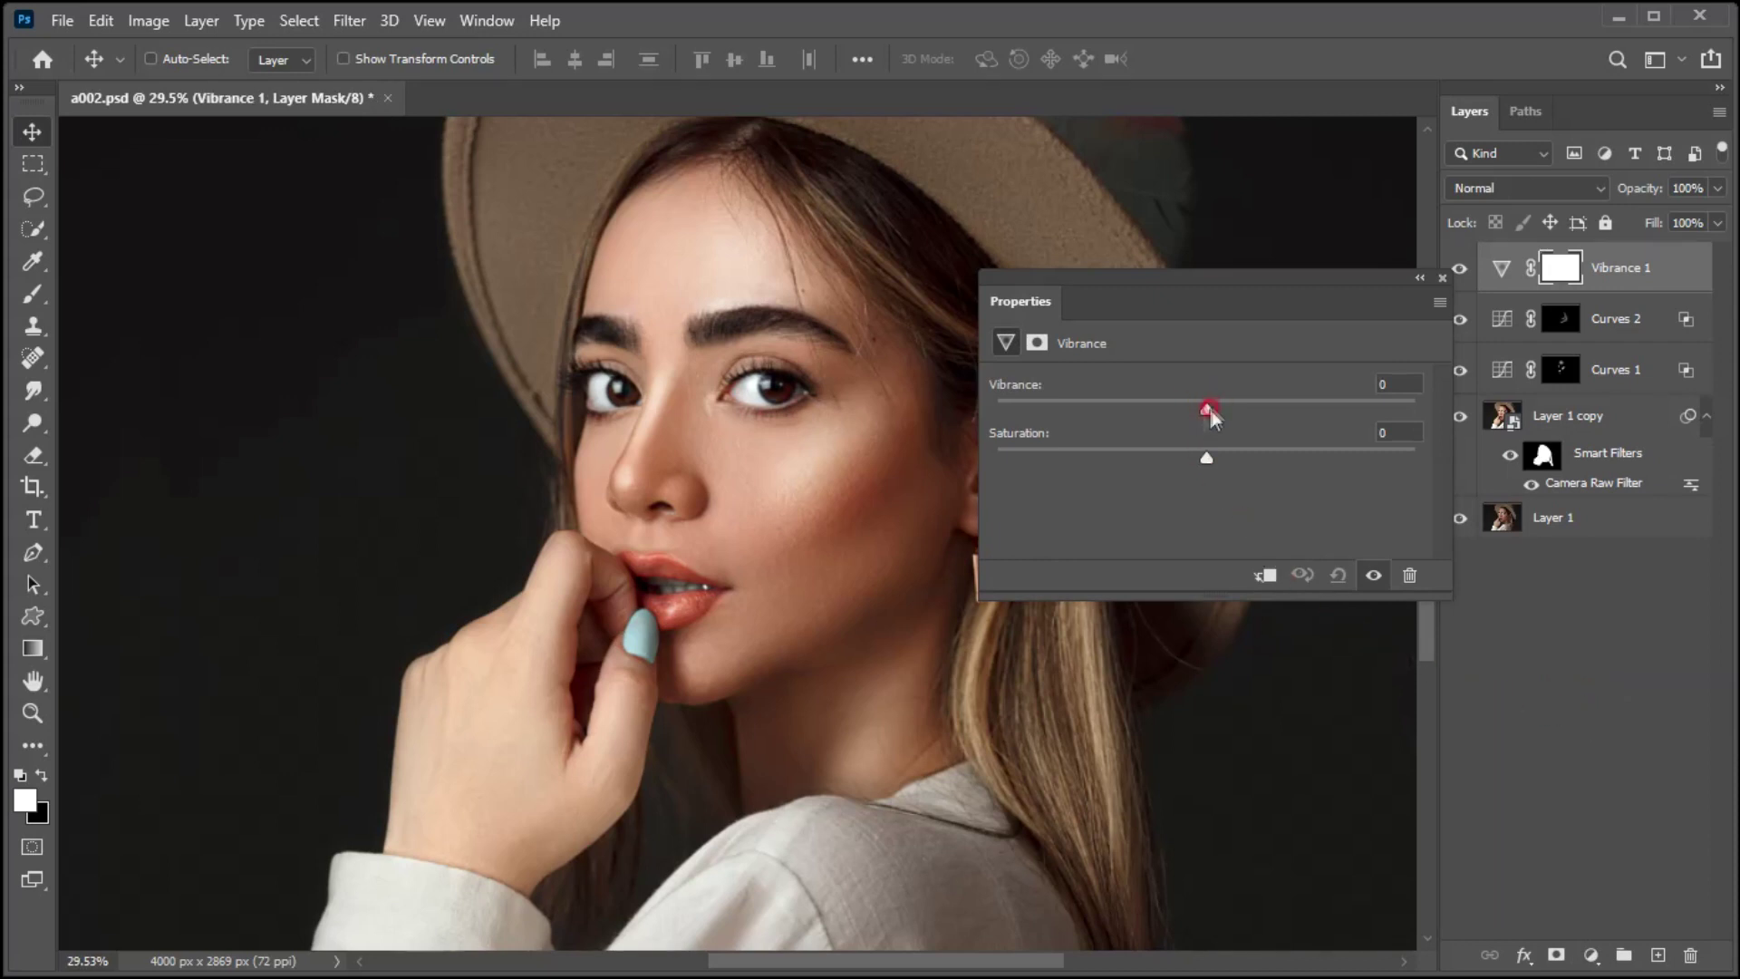
pyautogui.moveTo(1205, 406); pyautogui.dragTo(1218, 457)
pyautogui.click(1213, 456)
pyautogui.click(1443, 278)
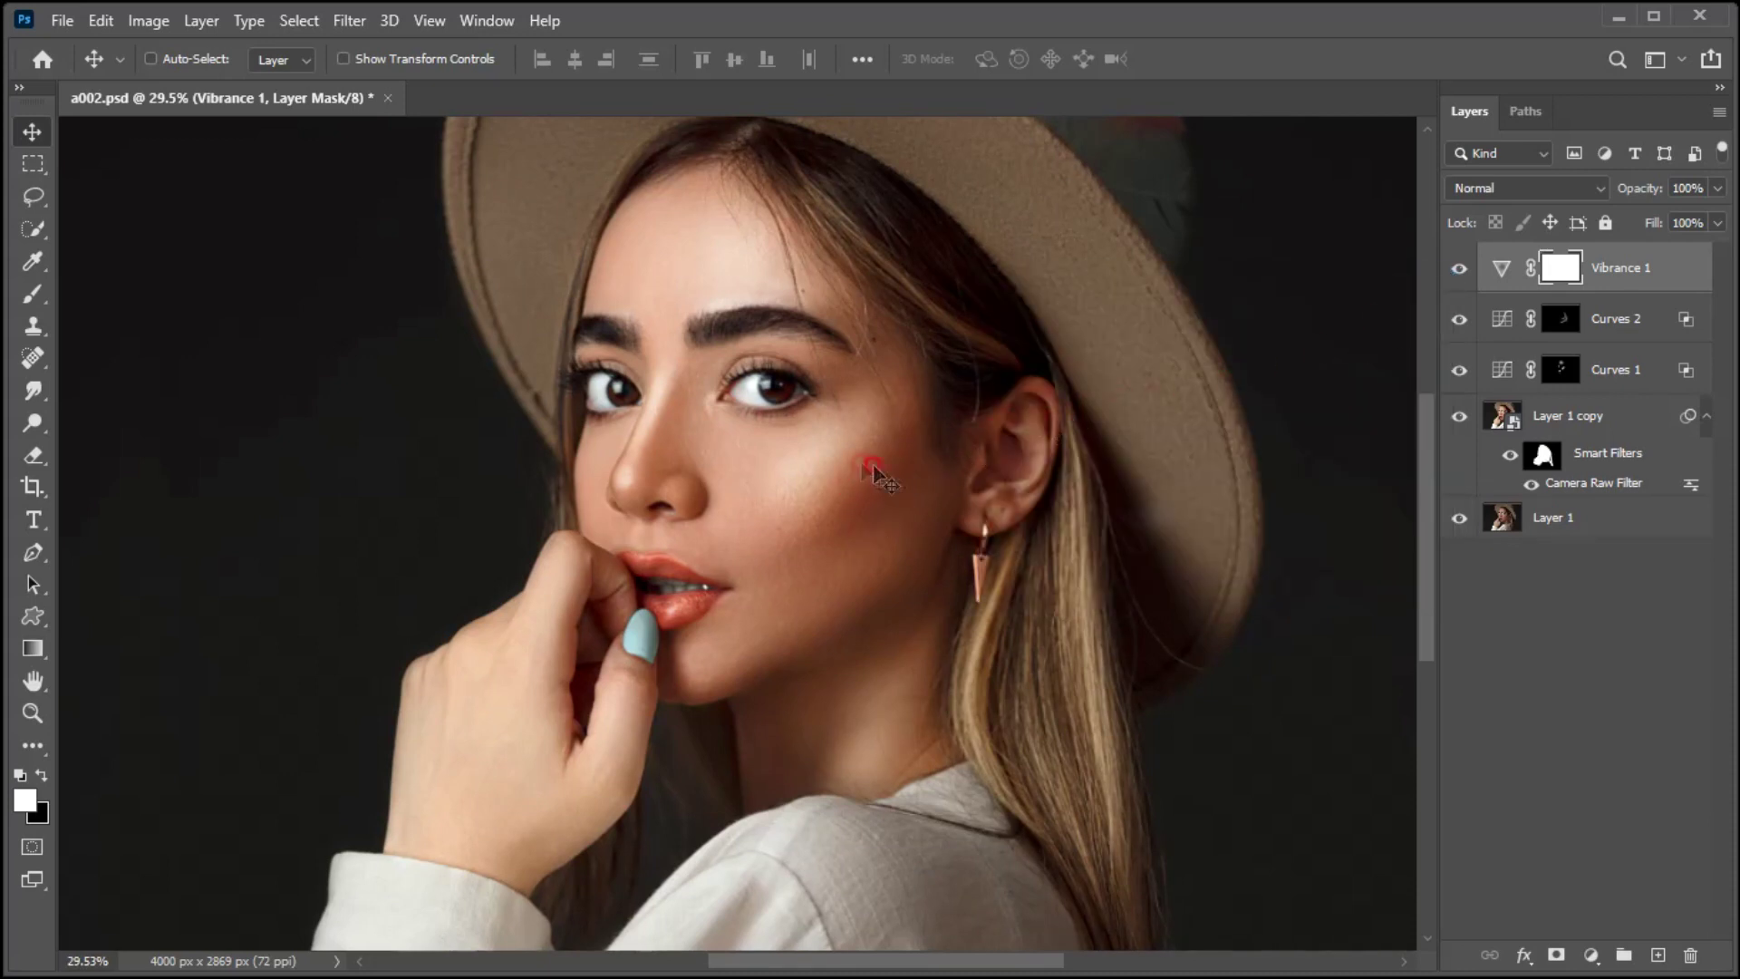
# Compare the retouched portrait with the original by repeatedly isolating Layer 1 and restoring all layers' visibility
pyautogui.moveTo(920, 486)
pyautogui.mouseDown()
pyautogui.moveTo(900, 506)
pyautogui.moveTo(835, 473)
pyautogui.mouseUp()
pyautogui.keyDown('alt'); pyautogui.click(1457, 518); pyautogui.keyUp('alt')
pyautogui.keyDown('alt'); pyautogui.click(1457, 519); pyautogui.keyUp('alt')
pyautogui.keyDown('alt'); pyautogui.click(1457, 519); pyautogui.keyUp('alt')
pyautogui.keyDown('alt'); pyautogui.click(1457, 518); pyautogui.keyUp('alt')
pyautogui.keyDown('alt'); pyautogui.click(1457, 518); pyautogui.keyUp('alt')
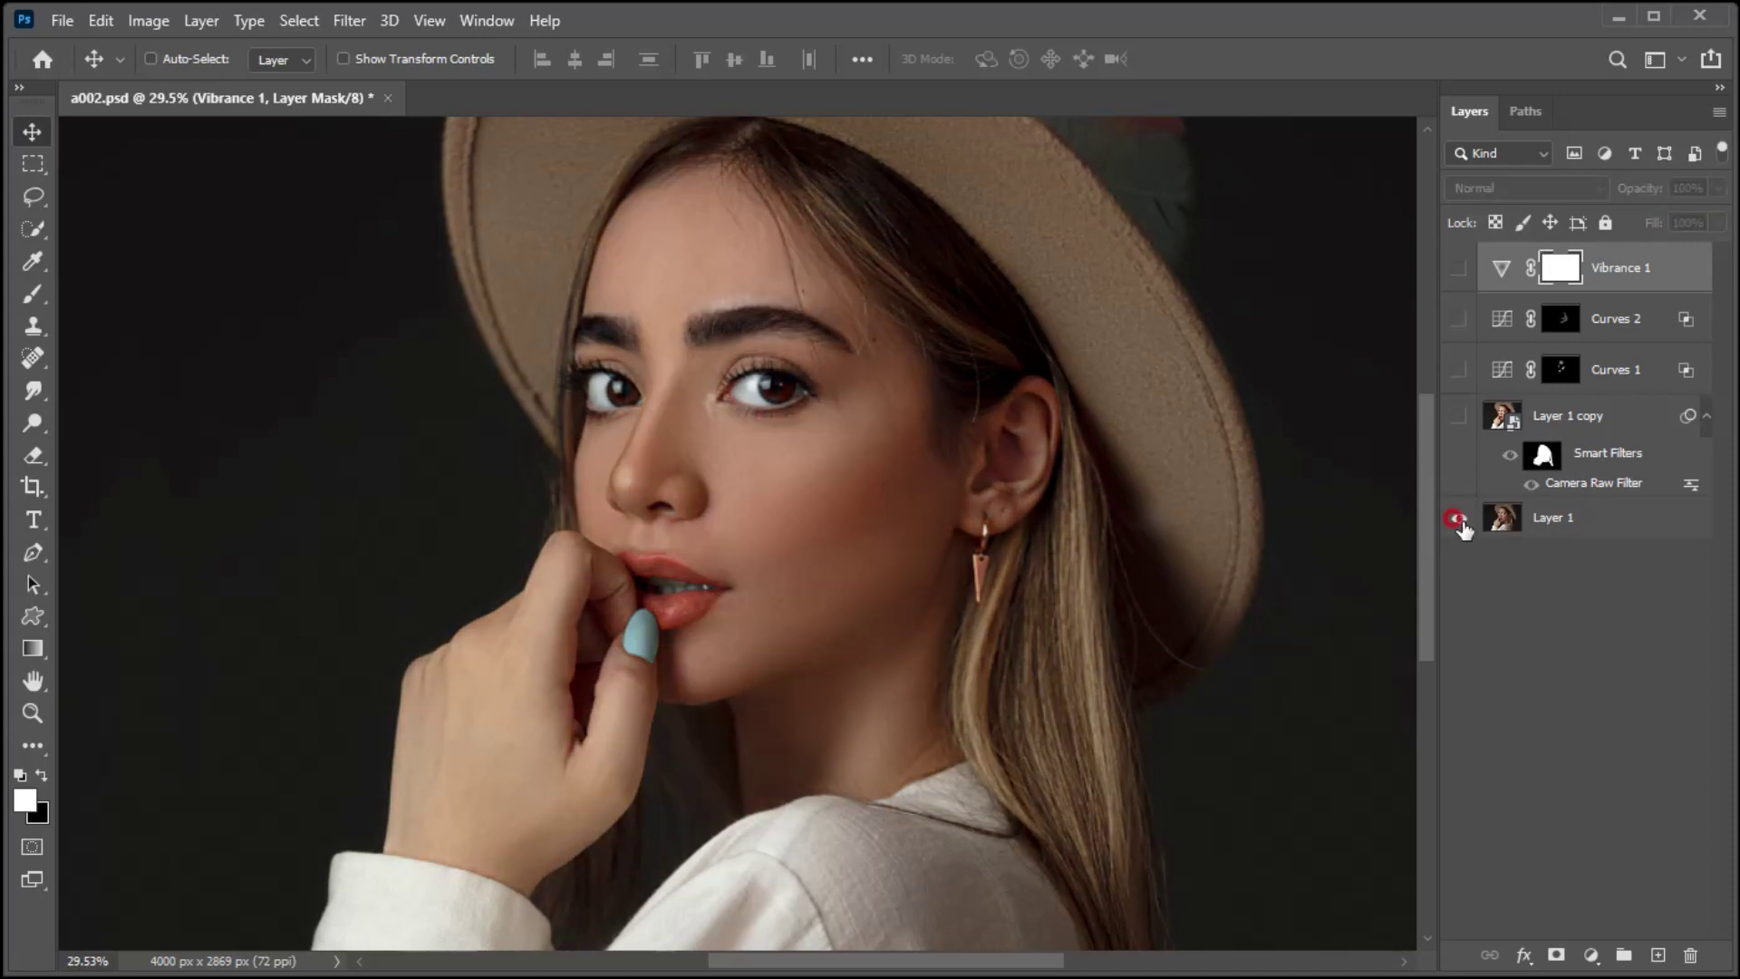
pyautogui.keyDown('alt'); pyautogui.click(1456, 518); pyautogui.keyUp('alt')
pyautogui.keyDown('alt'); pyautogui.click(1456, 519); pyautogui.keyUp('alt')
pyautogui.keyDown('alt'); pyautogui.click(1457, 519); pyautogui.keyUp('alt')
pyautogui.keyDown('alt'); pyautogui.click(1457, 518); pyautogui.keyUp('alt')
pyautogui.keyDown('alt'); pyautogui.click(1457, 518); pyautogui.keyUp('alt')
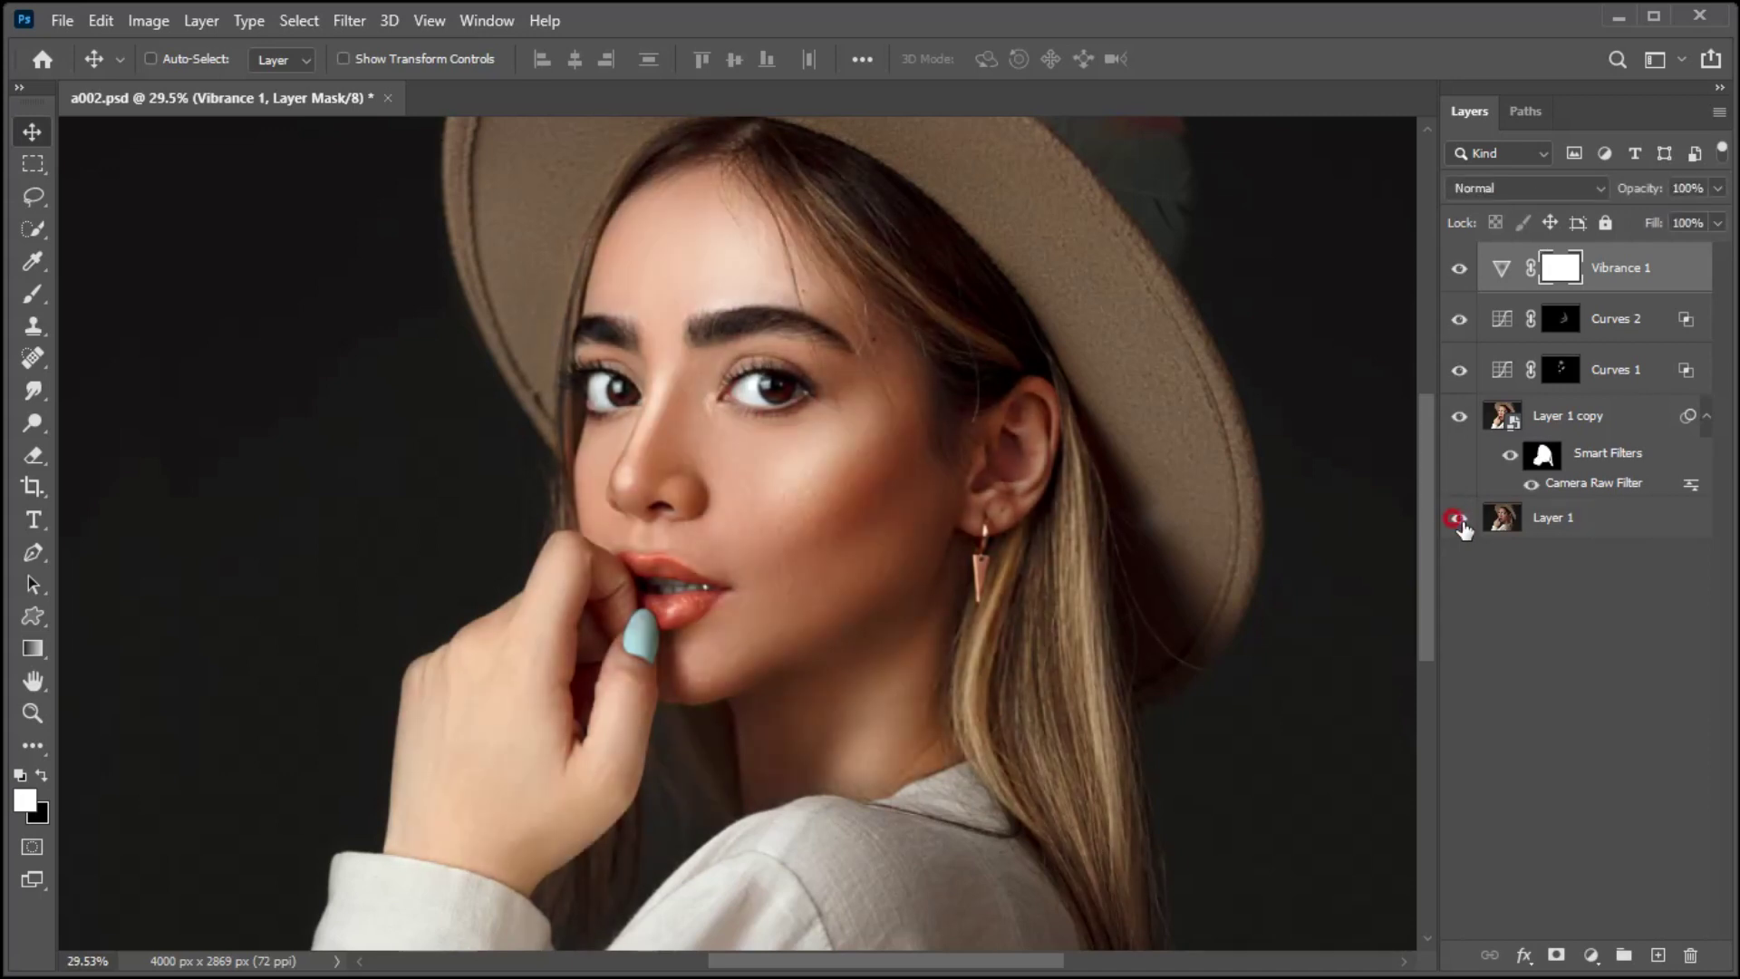
pyautogui.keyDown('alt'); pyautogui.click(1456, 518); pyautogui.keyUp('alt')
pyautogui.keyDown('alt'); pyautogui.click(1456, 519); pyautogui.keyUp('alt')
pyautogui.keyDown('alt'); pyautogui.click(1457, 518); pyautogui.keyUp('alt')
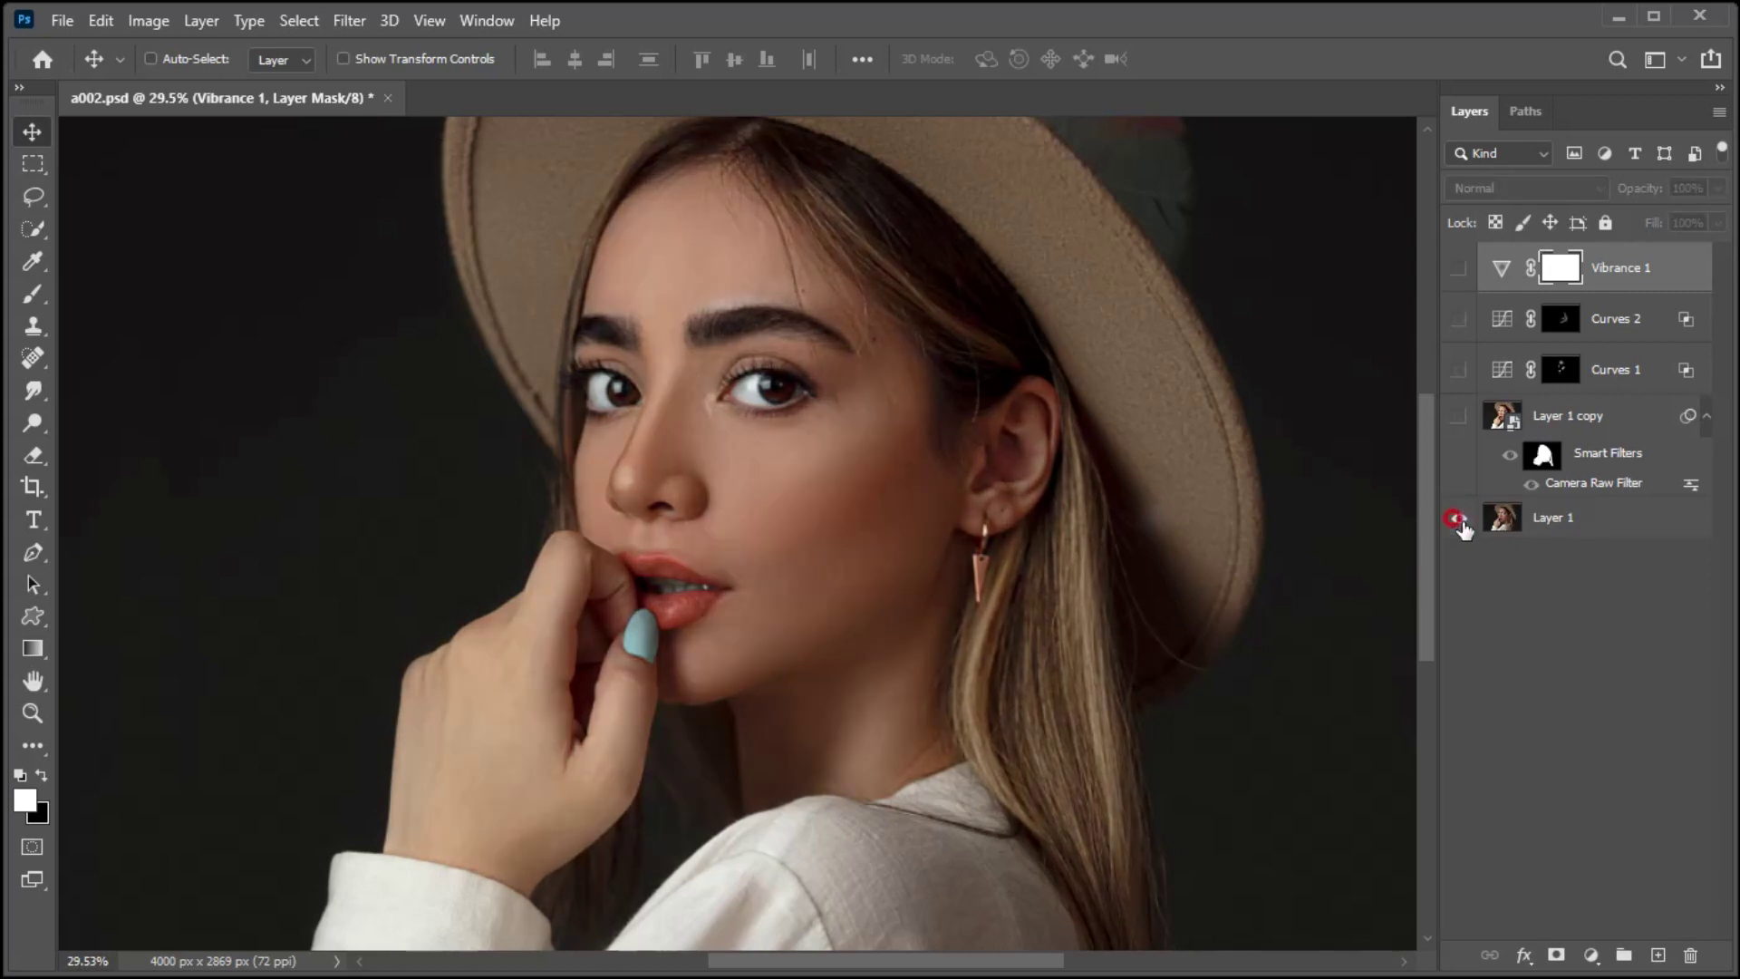
pyautogui.keyDown('alt'); pyautogui.click(1457, 518); pyautogui.keyUp('alt')
pyautogui.keyDown('alt'); pyautogui.click(1457, 518); pyautogui.keyUp('alt')
pyautogui.keyDown('alt'); pyautogui.click(1457, 519); pyautogui.keyUp('alt')
pyautogui.keyDown('alt'); pyautogui.click(1457, 518); pyautogui.keyUp('alt')
pyautogui.keyDown('alt'); pyautogui.click(1456, 519); pyautogui.keyUp('alt')
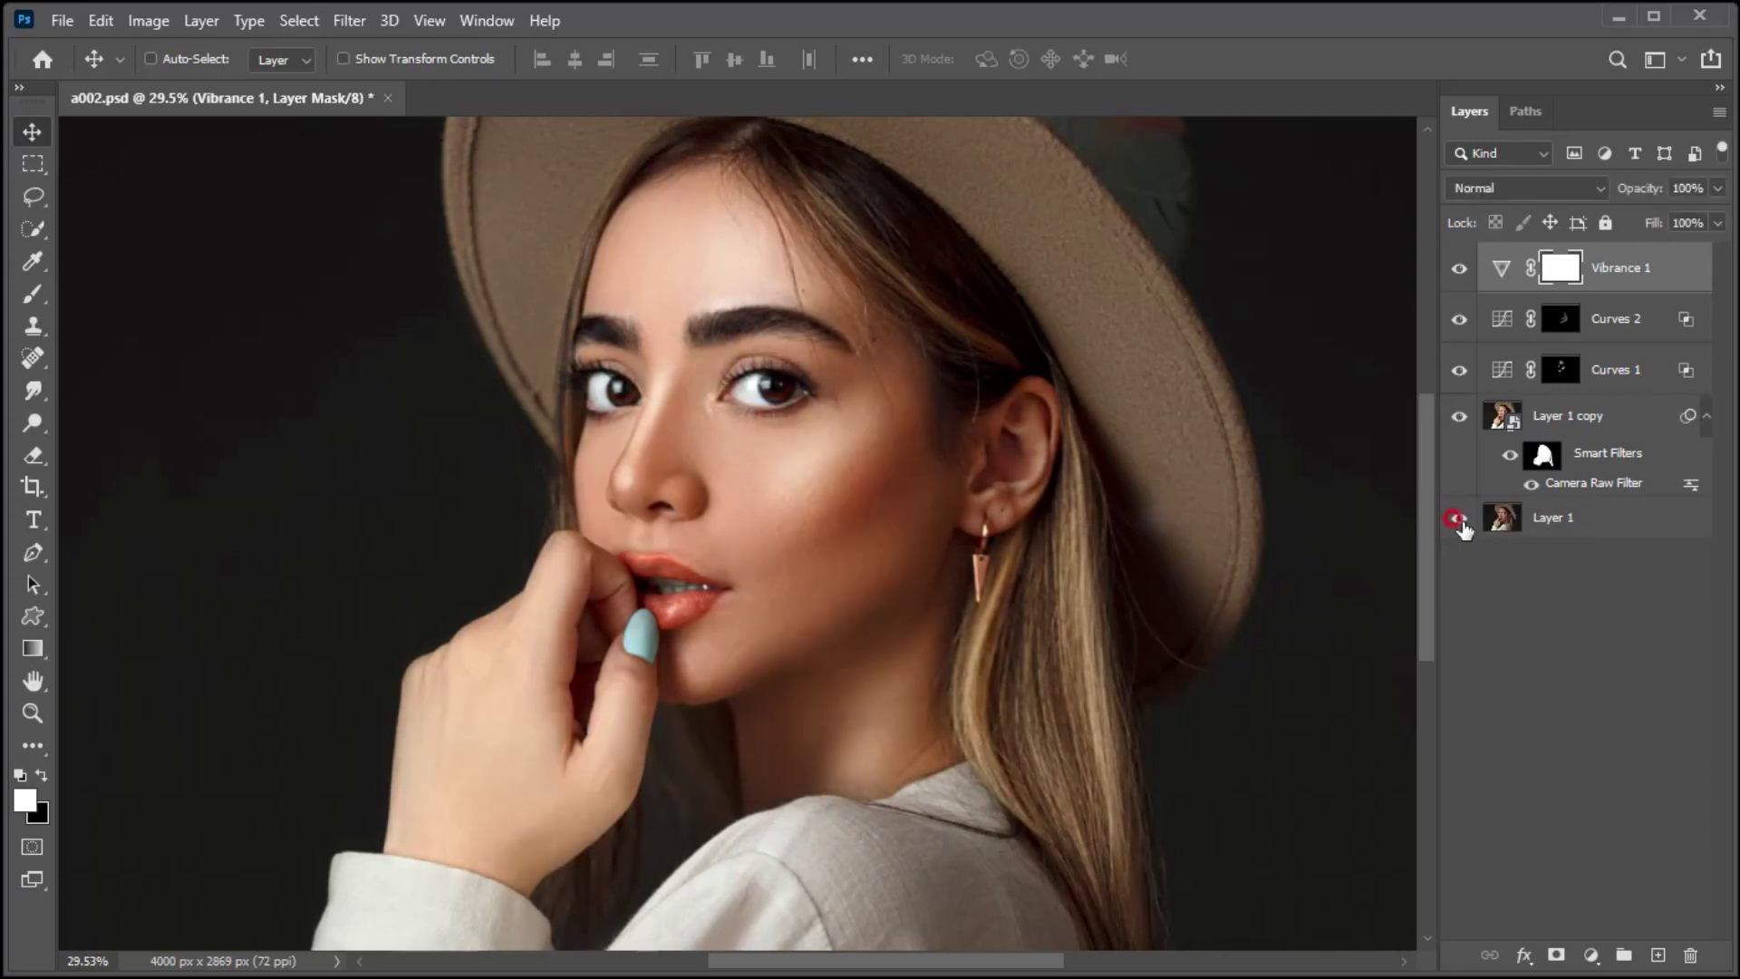
pyautogui.keyDown('alt'); pyautogui.click(1457, 519); pyautogui.keyUp('alt')
pyautogui.keyDown('alt'); pyautogui.click(1456, 519); pyautogui.keyUp('alt')
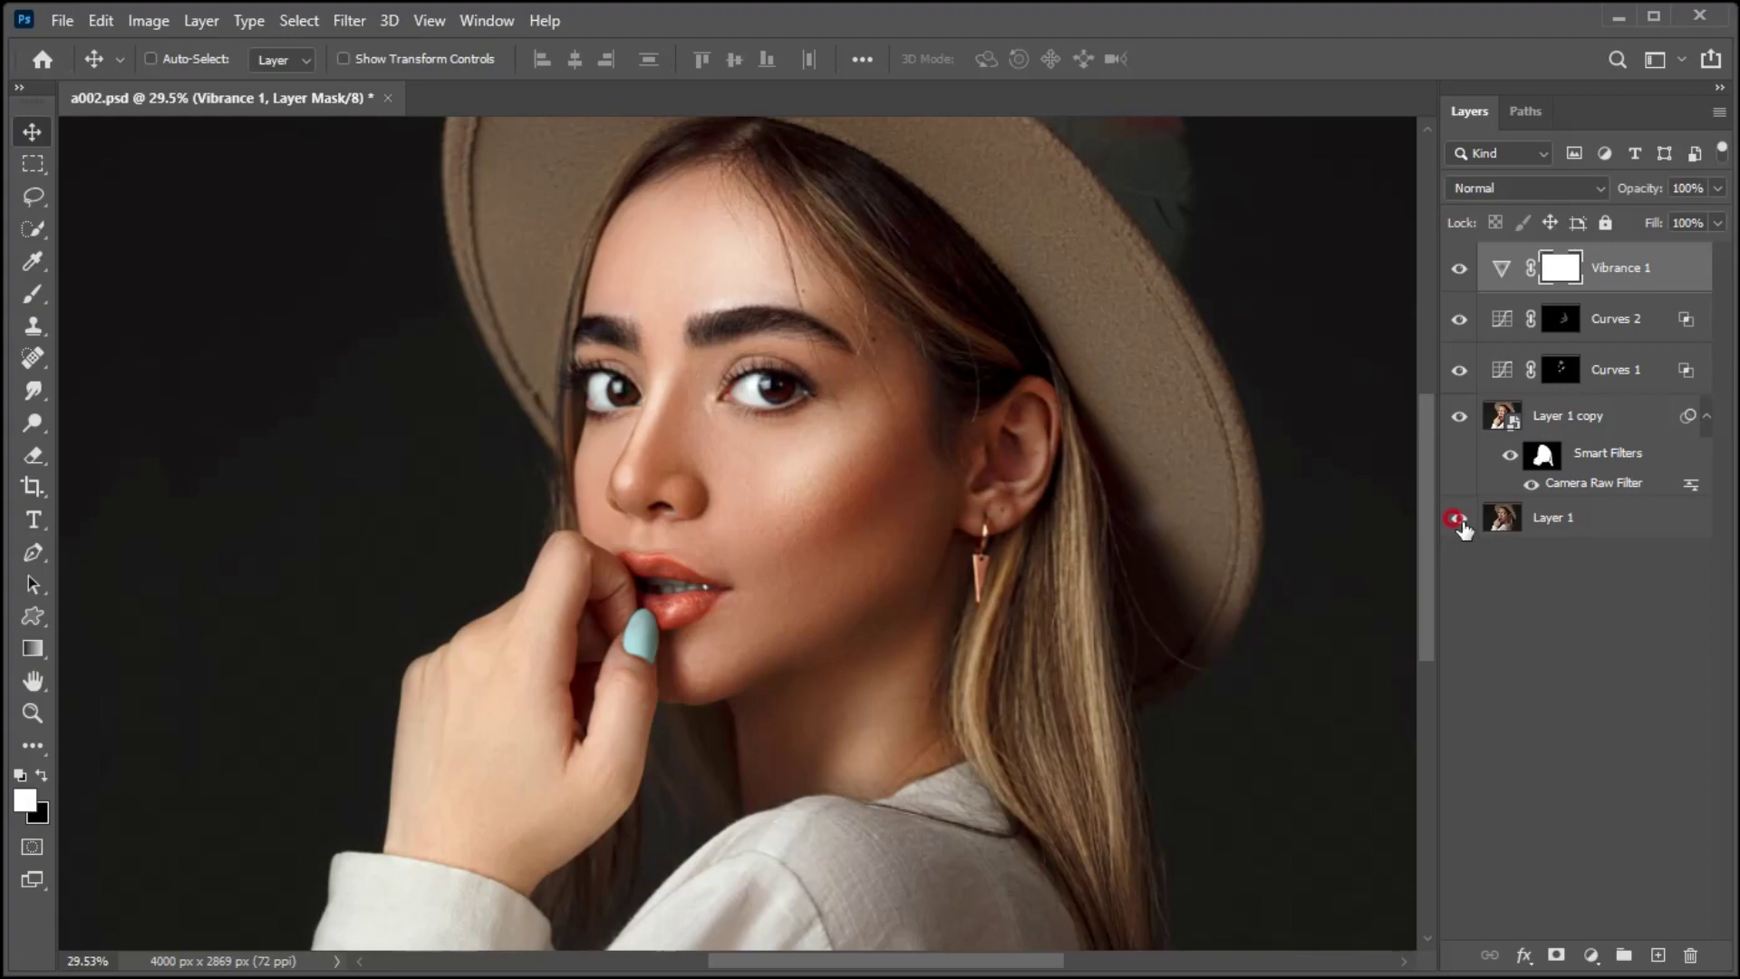